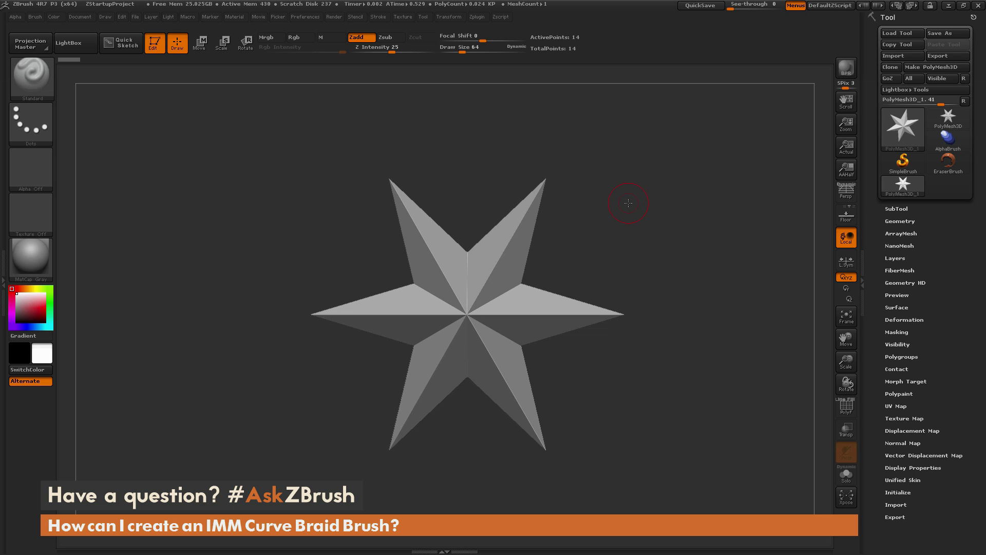
- Load the Cylinder3D primitive as the active tool and turn on its polyframe display
drag(676, 220, 671, 167)
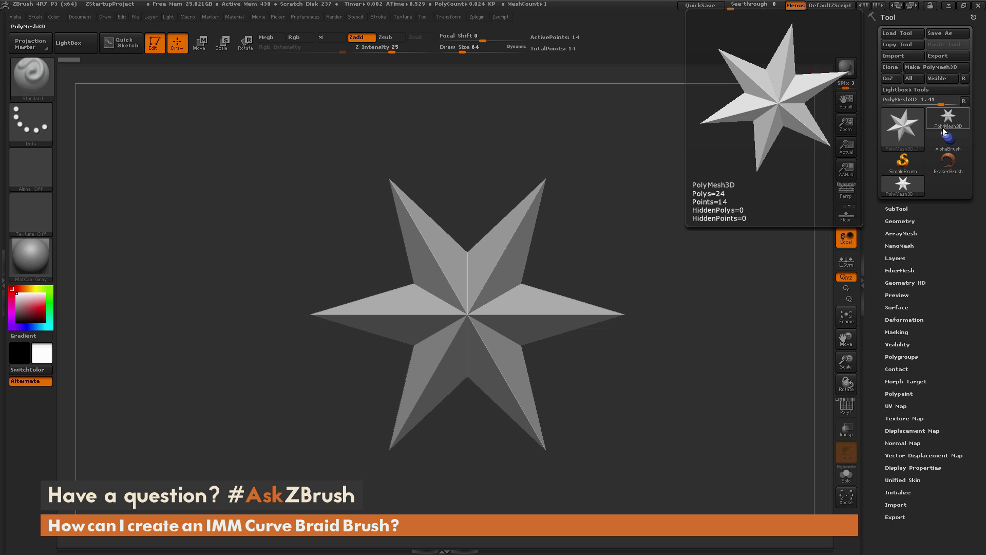
click(953, 123)
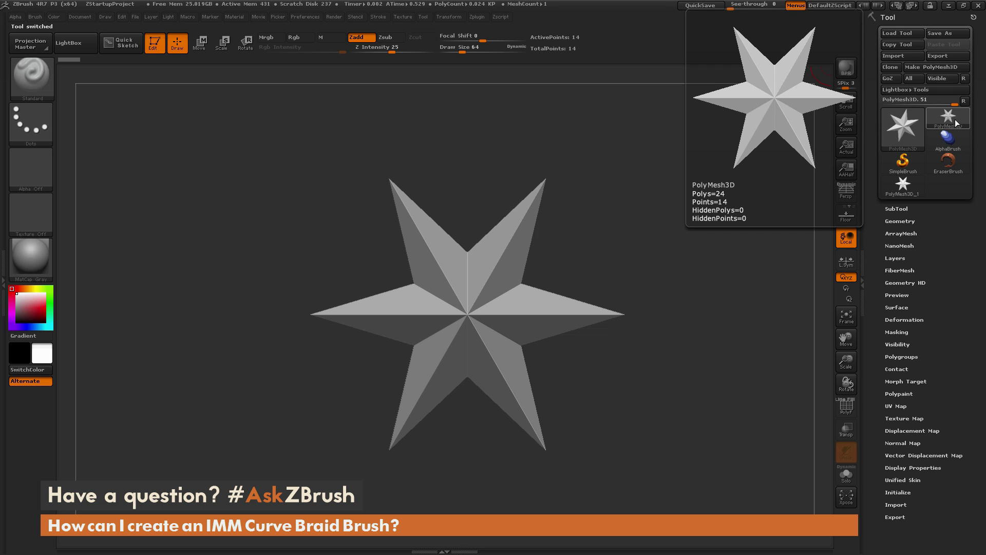
click(955, 120)
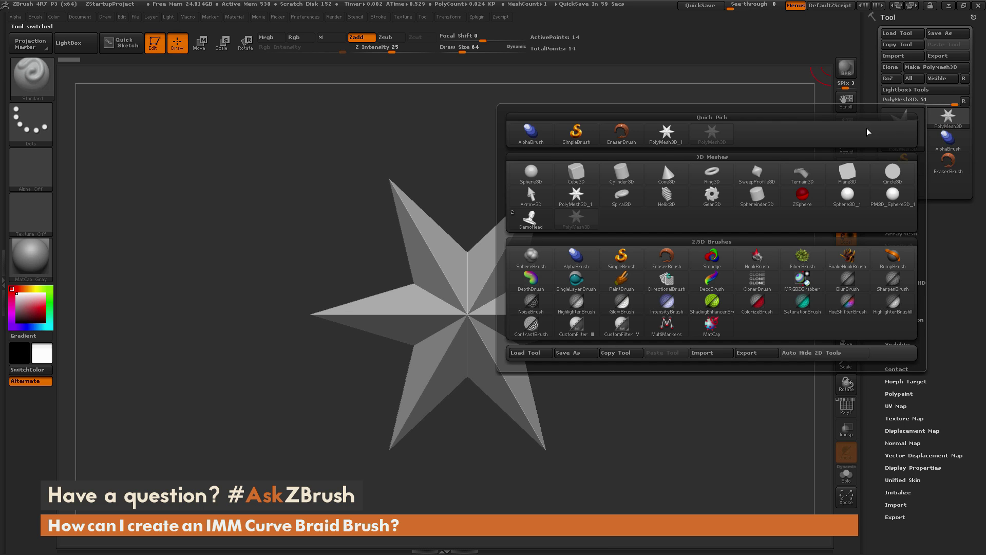
click(628, 178)
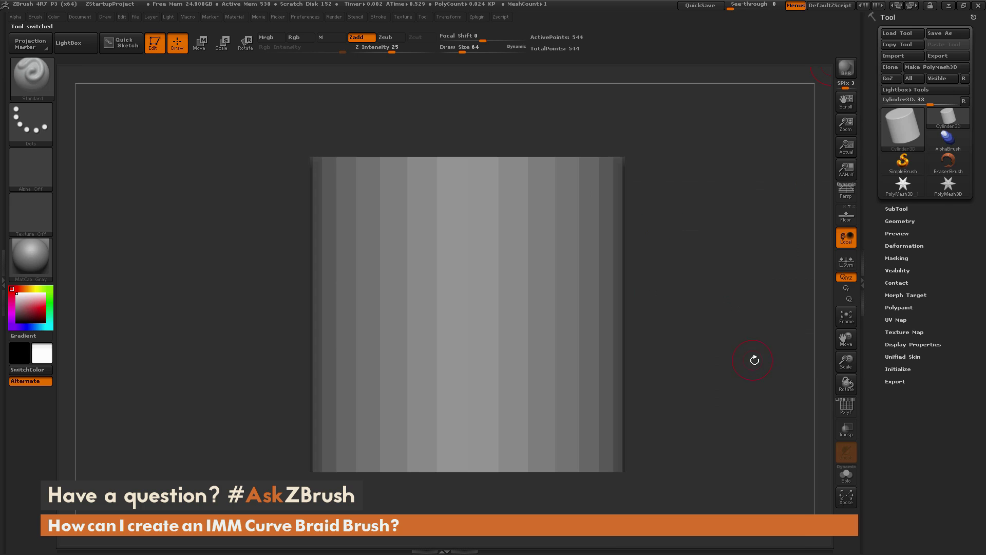
click(839, 413)
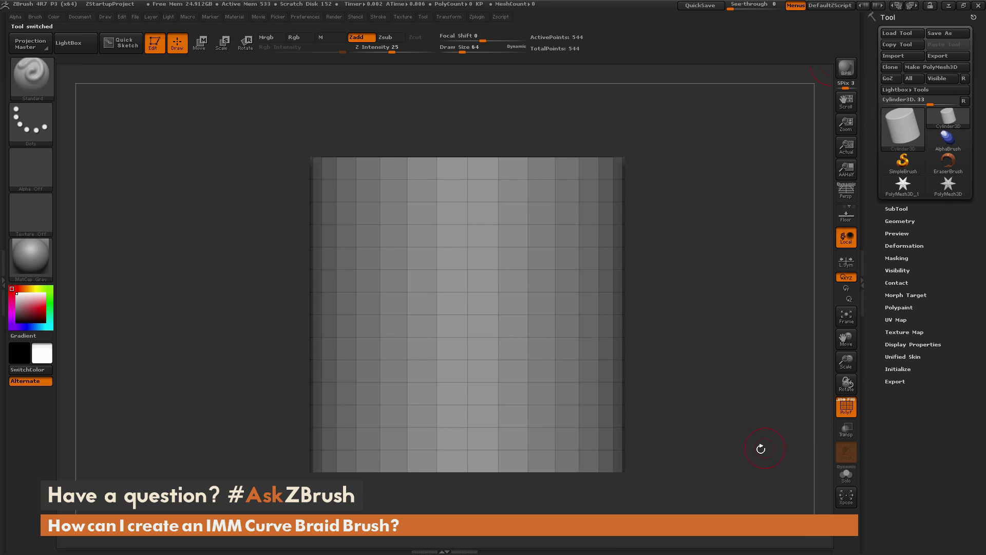
- Set the cylinder's vertical subdivision count (VDivide) to 15 in its initialization settings
click(899, 369)
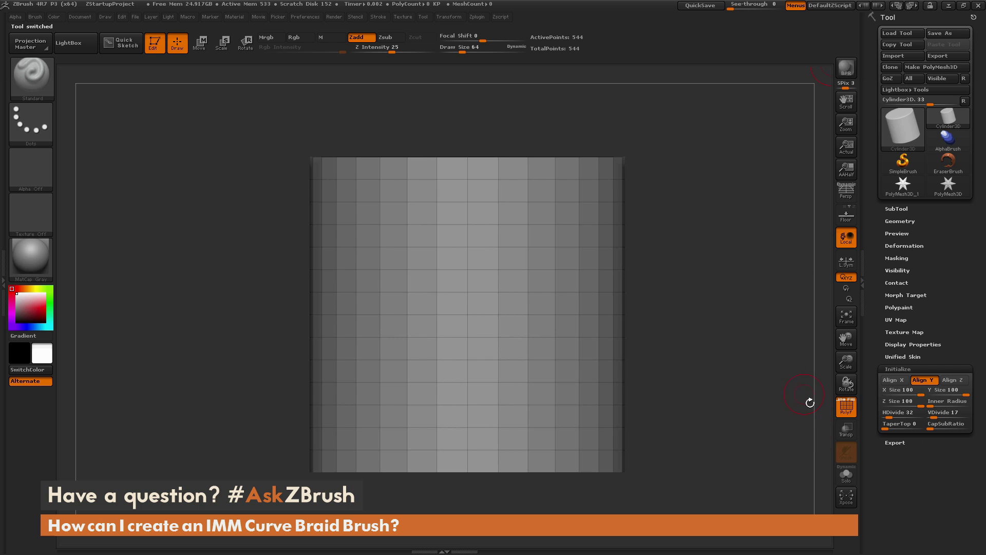
key(minus)
key(minus)
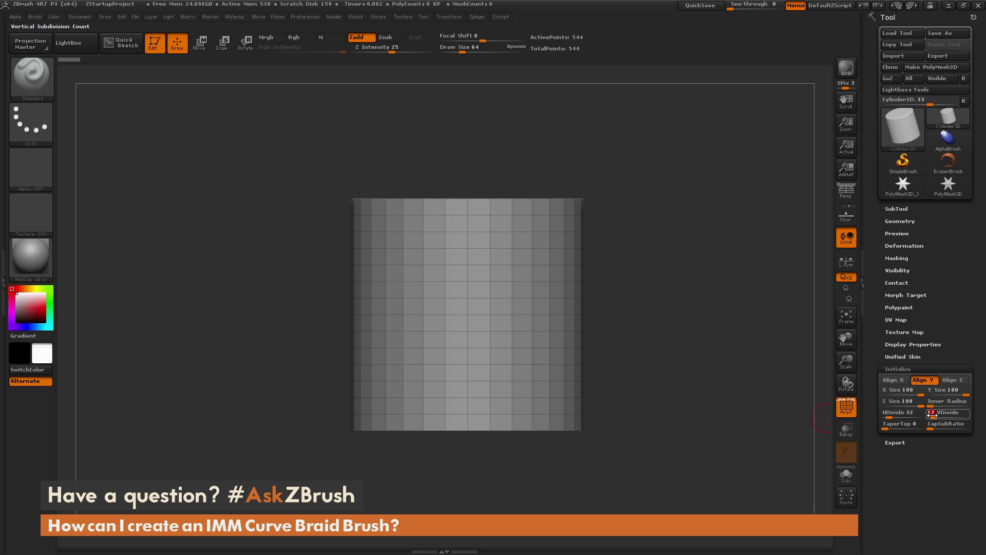
key(Return)
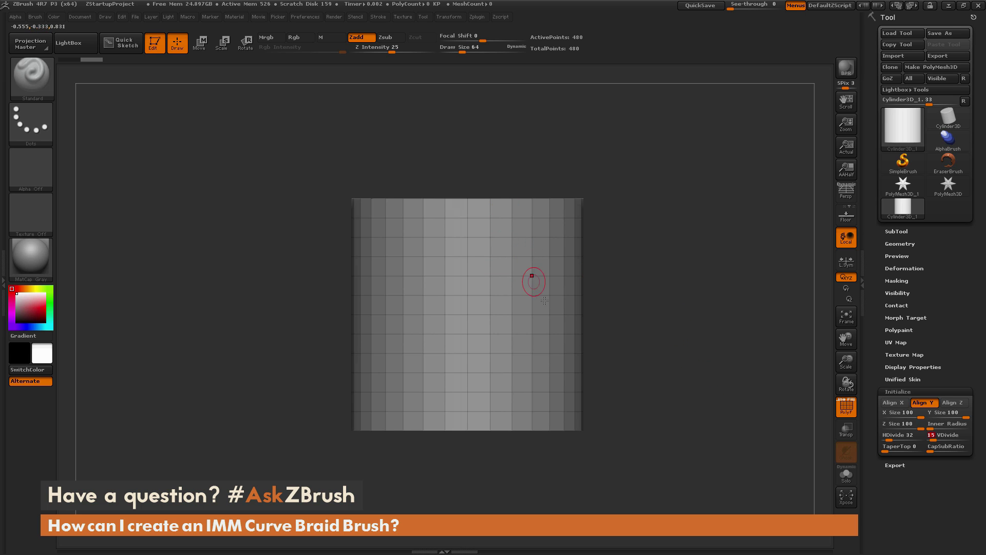
- Set the cylinder's horizontal subdivision count (HDivide) to 8
drag(621, 248, 594, 282)
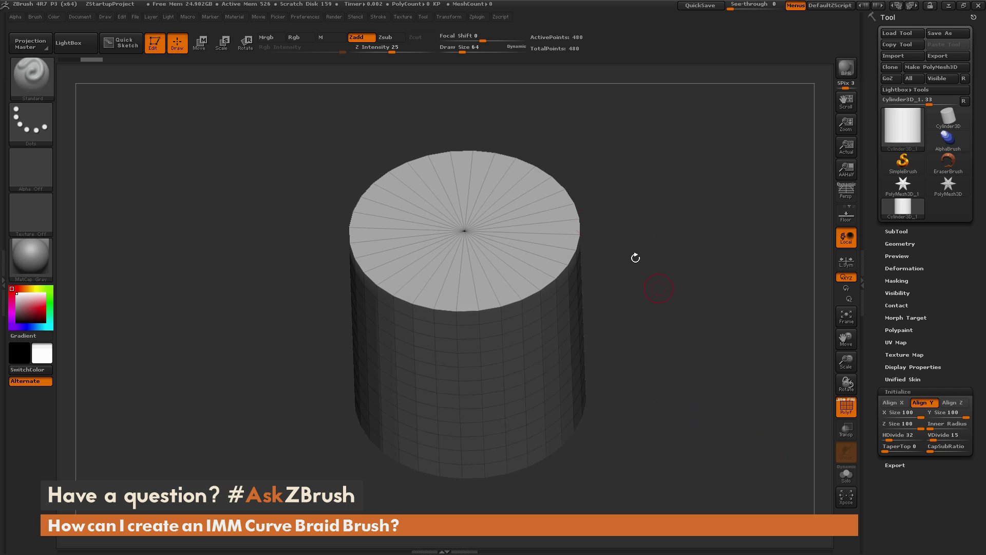
drag(711, 307, 755, 337)
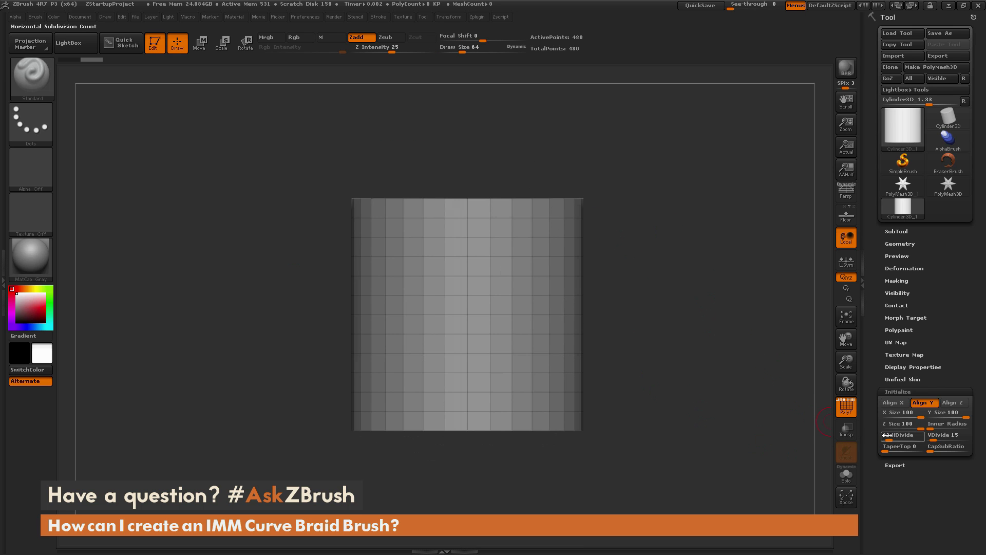
text(8)
key(Return)
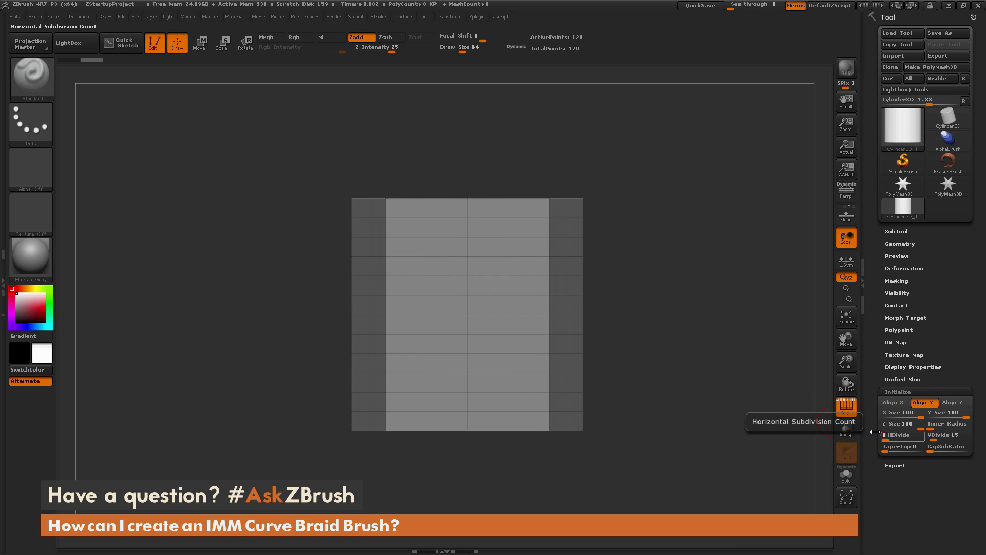
- Check the low-resolution cylinder from several angles and convert it to a PolyMesh3D
drag(717, 273, 672, 278)
drag(676, 401, 679, 349)
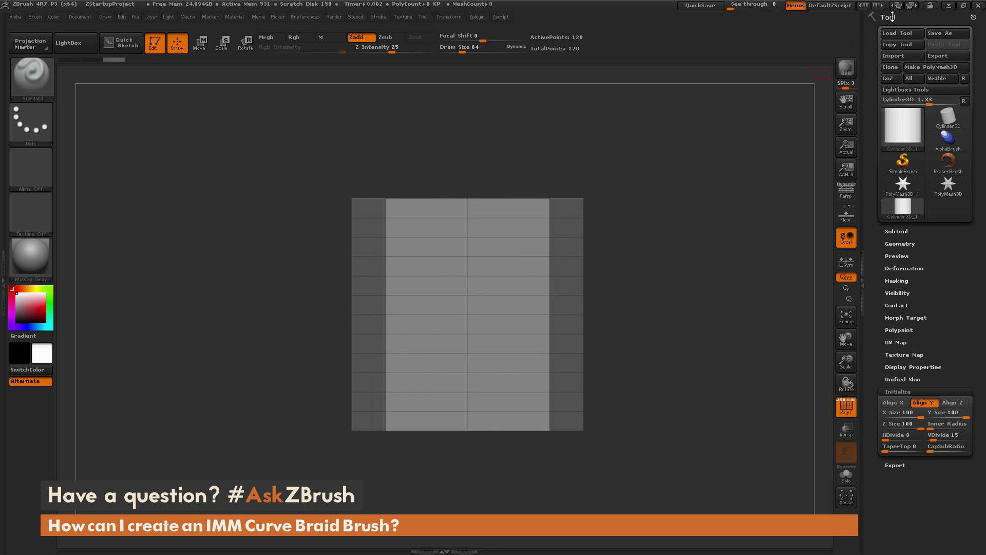
click(933, 67)
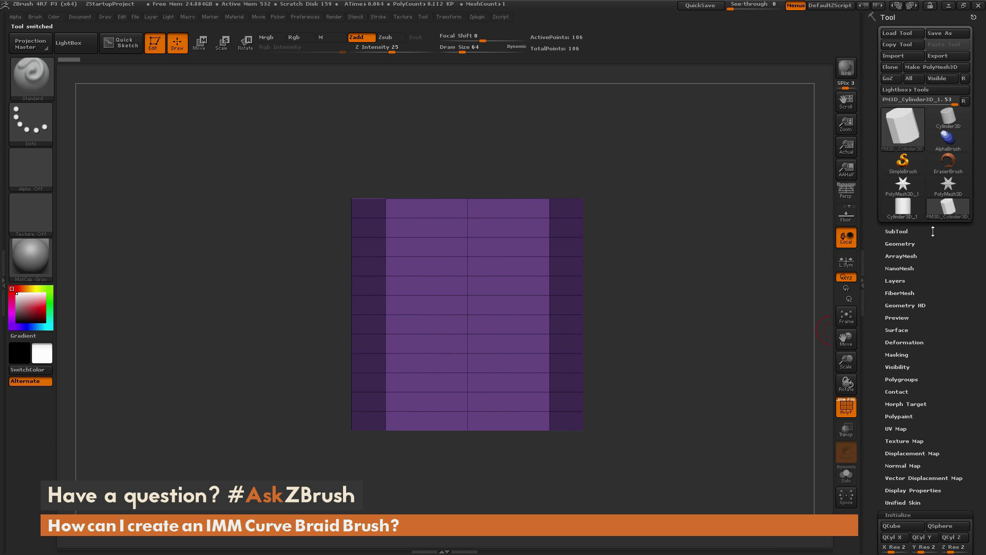
- Draw a vertical Transpose move line from the cylinder's bottom centre up to a point above its top edge
alt+drag(697, 367, 685, 307)
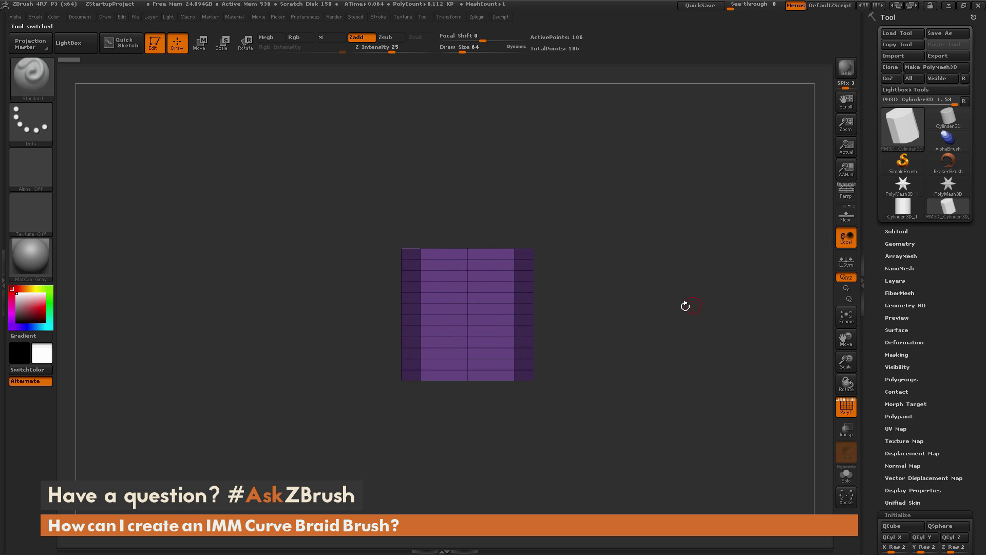
click(201, 43)
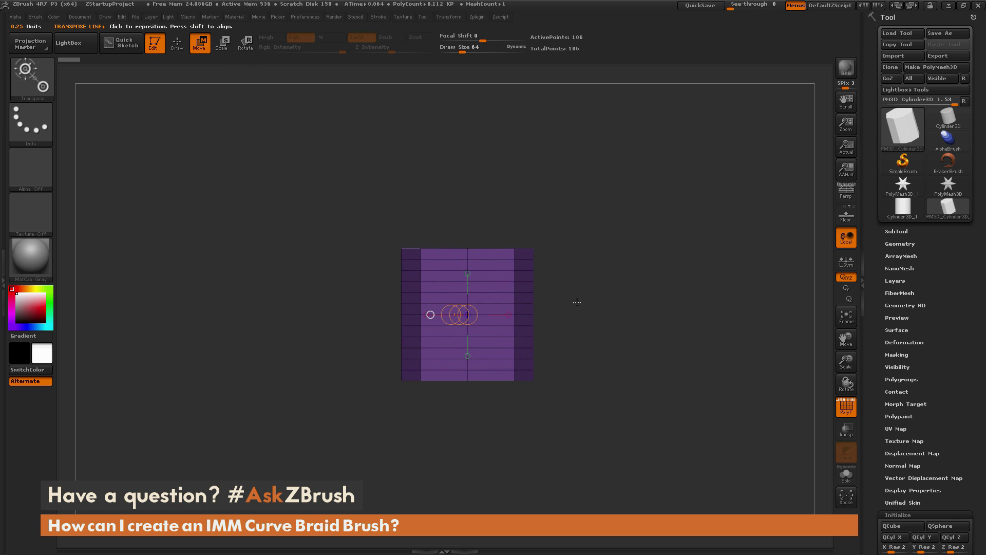
alt+drag(586, 314, 581, 339)
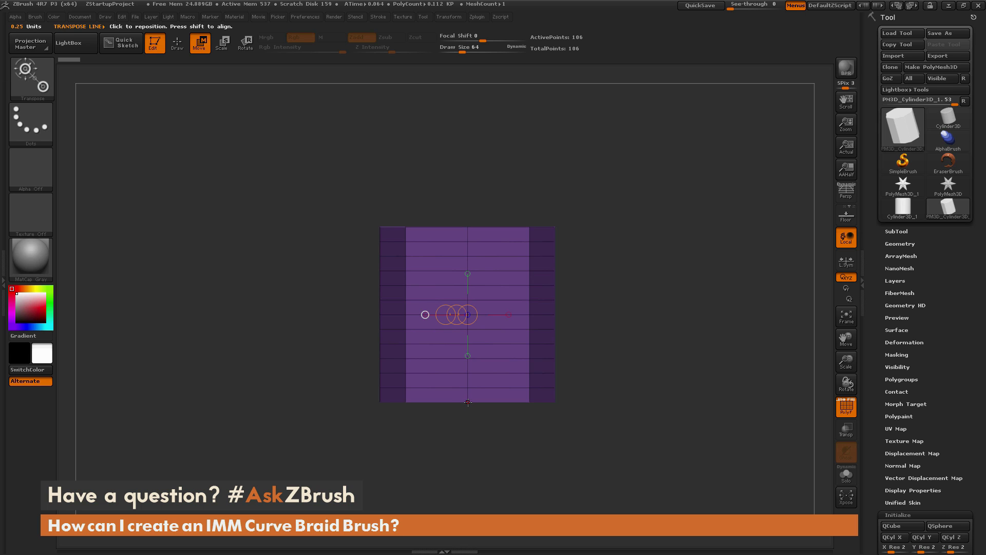
drag(468, 402, 467, 190)
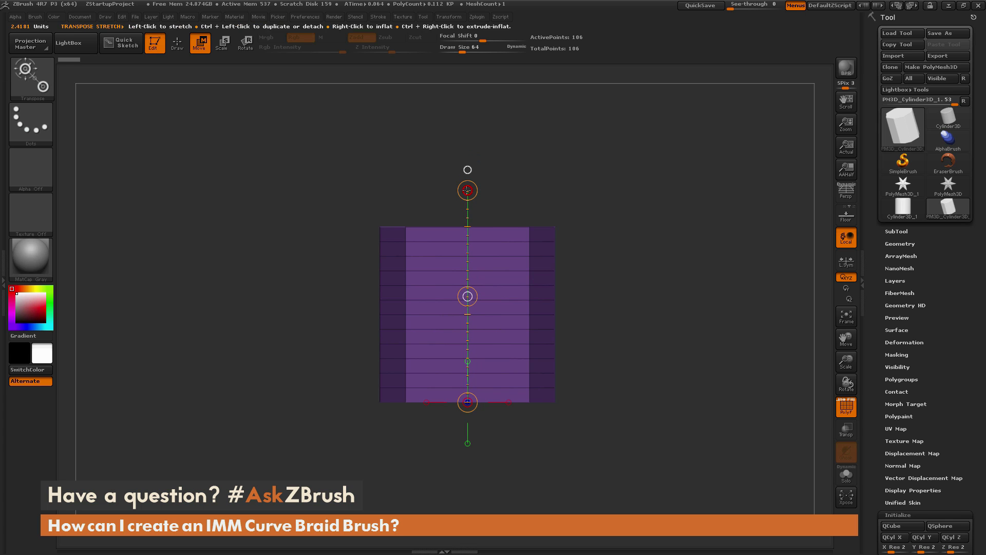
- Stretch the cylinder upward in several passes with the Transpose line to form a tall, narrow column
alt+drag(729, 440, 693, 483)
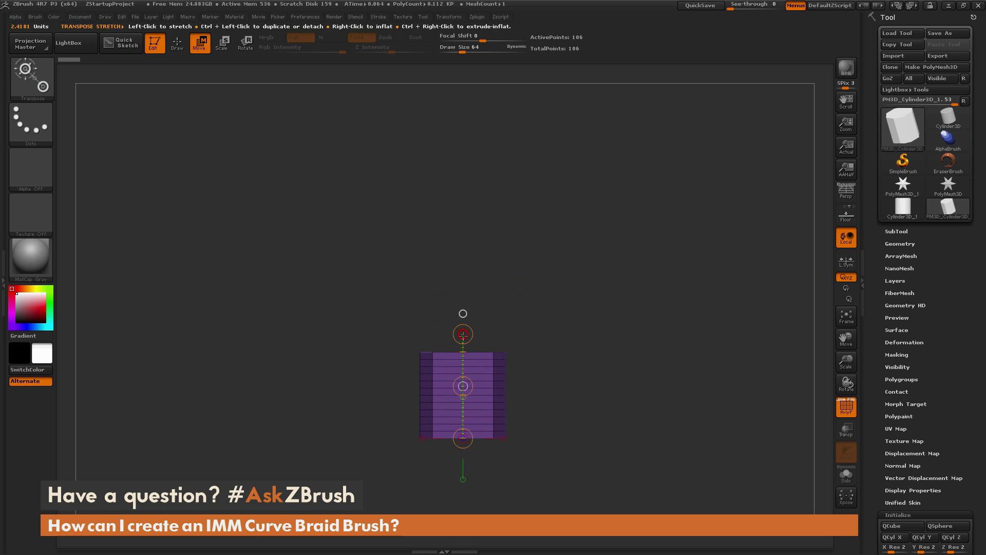
drag(463, 335, 465, 98)
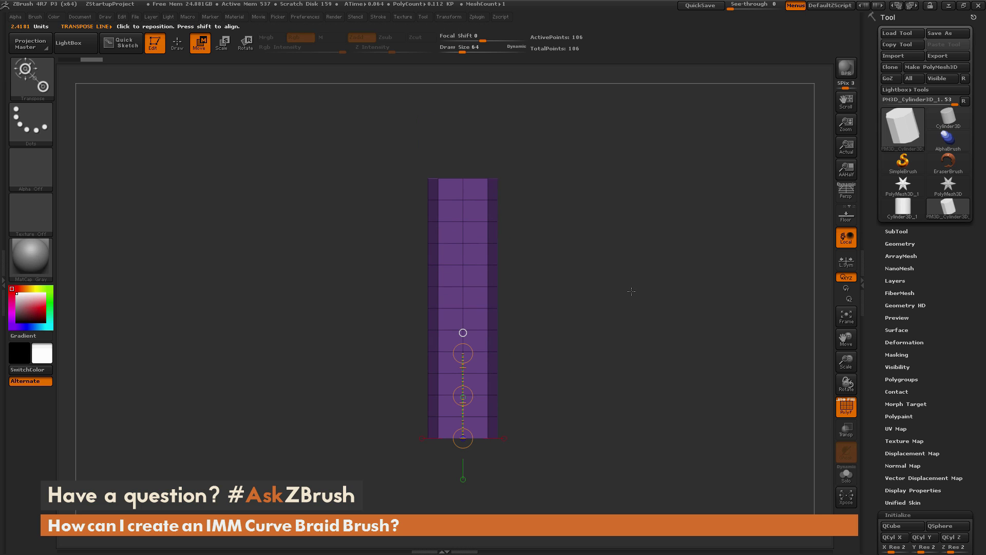
drag(456, 353, 464, 321)
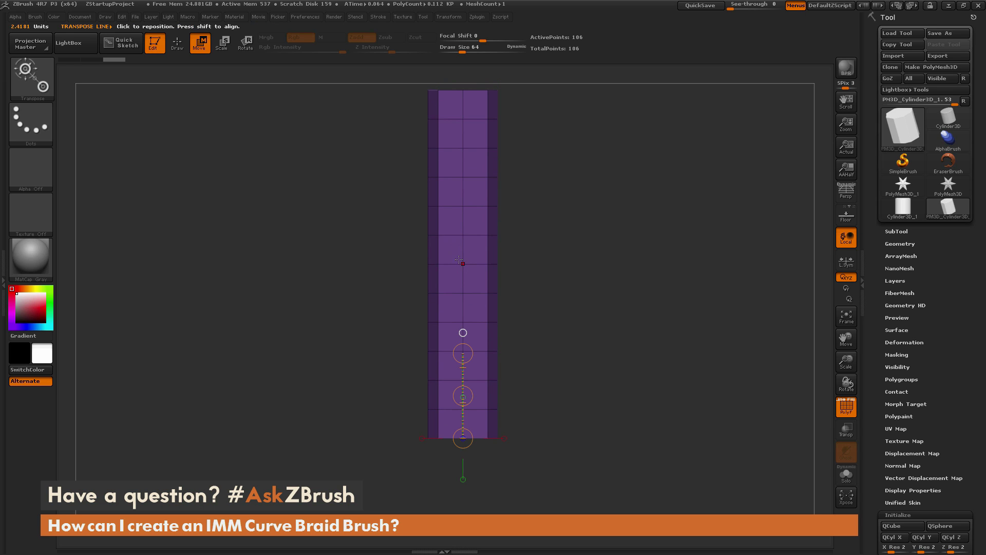
drag(463, 362, 464, 334)
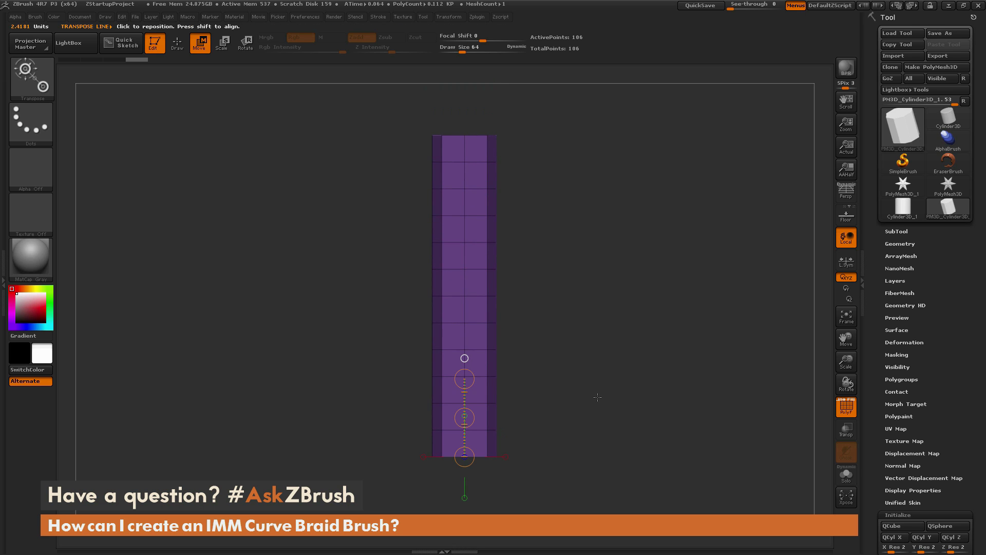
- Mask two horizontal bands around the column, one in its upper part and one in its lower part, and invert the mask
key(q)
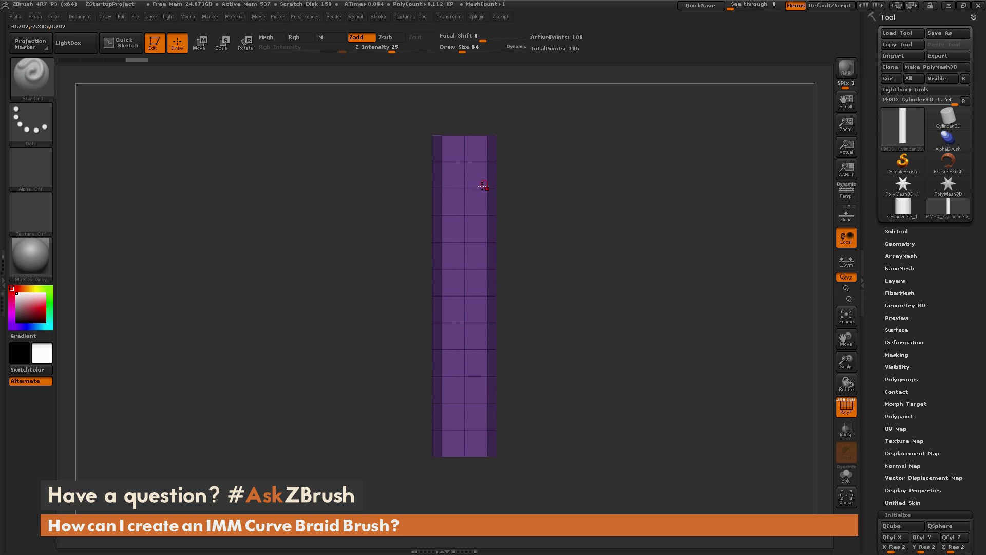
ctrl+drag(410, 181, 532, 223)
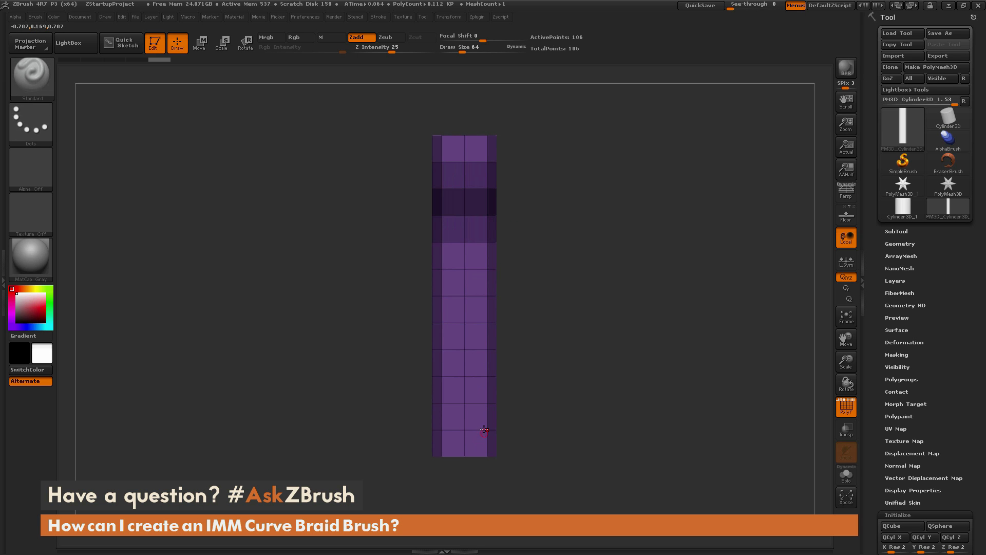
ctrl+drag(415, 338, 523, 385)
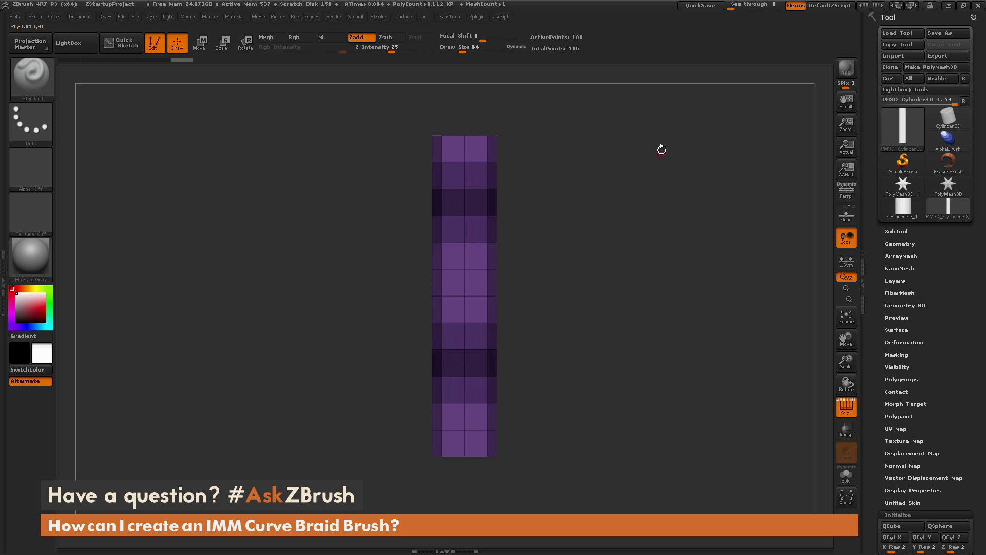
key(ctrl)
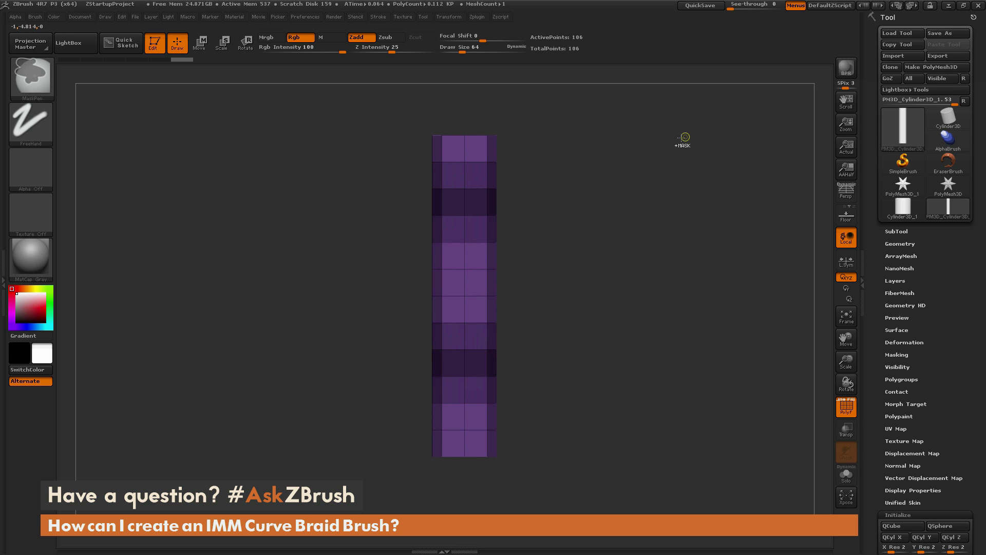
ctrl+click(719, 205)
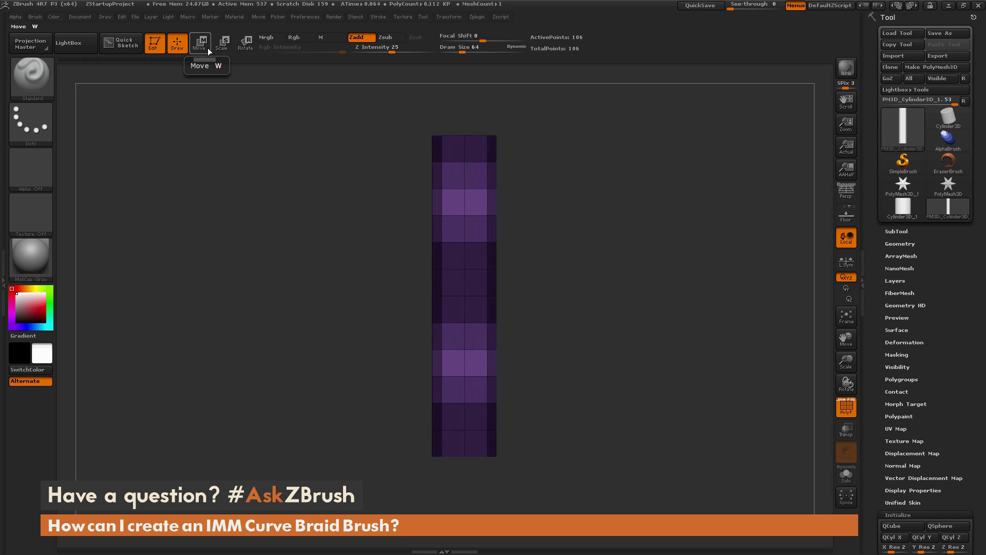
- Move the two unmasked bands to the right with a horizontal Transpose line to form two bends, and clear the mask
click(208, 50)
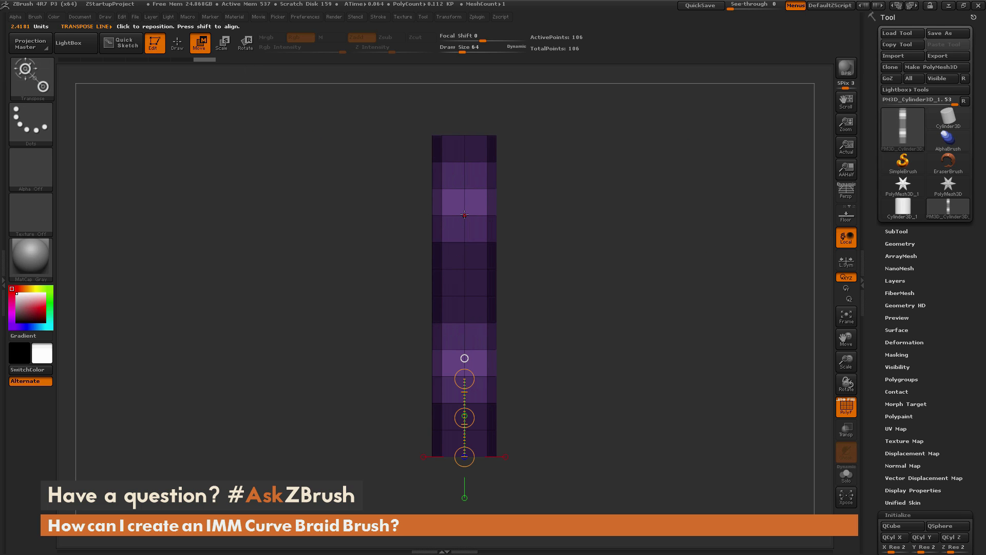
drag(464, 214, 602, 214)
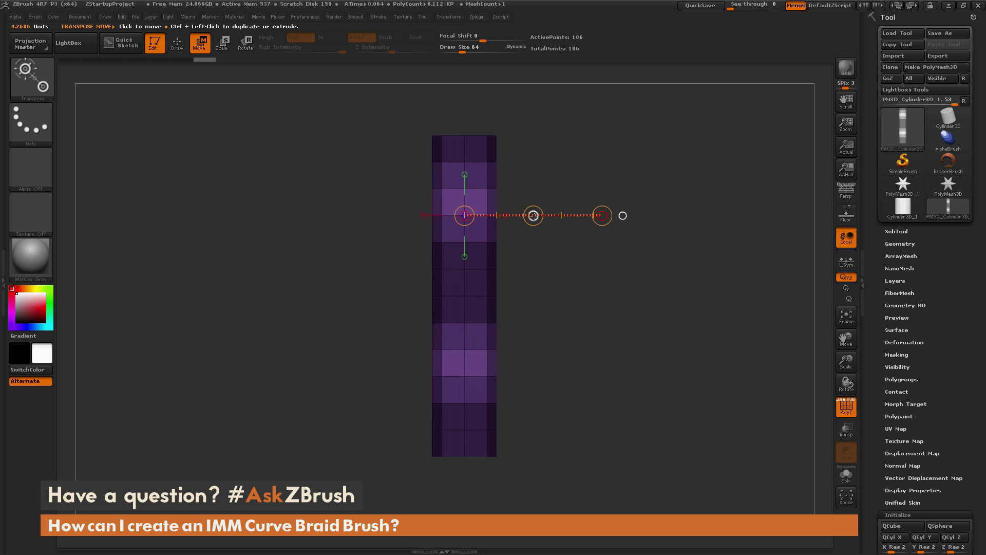
drag(533, 215, 577, 216)
drag(464, 215, 602, 215)
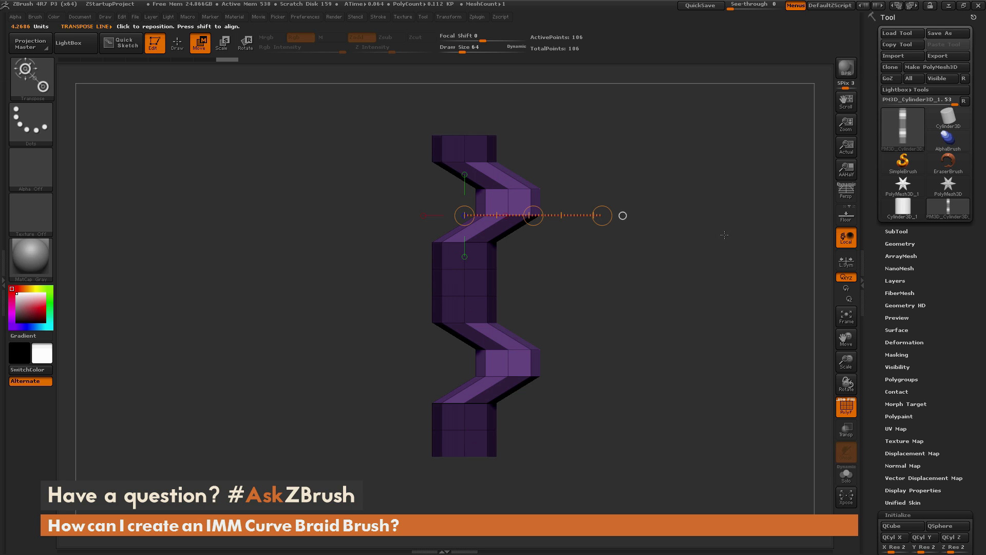
ctrl+drag(734, 186, 735, 263)
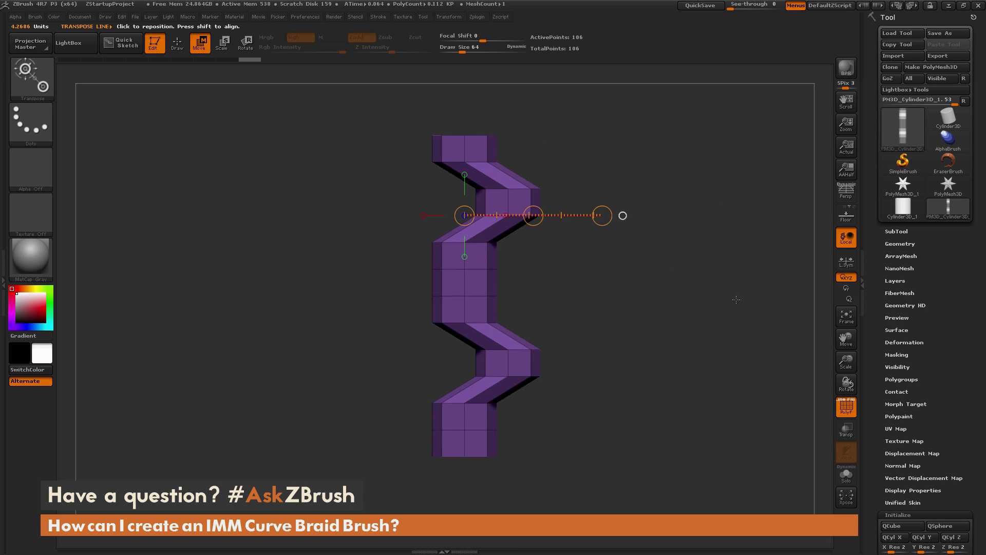
- Delete the horizontal edge loop just below the column's top end with the ZModeler brush
click(183, 48)
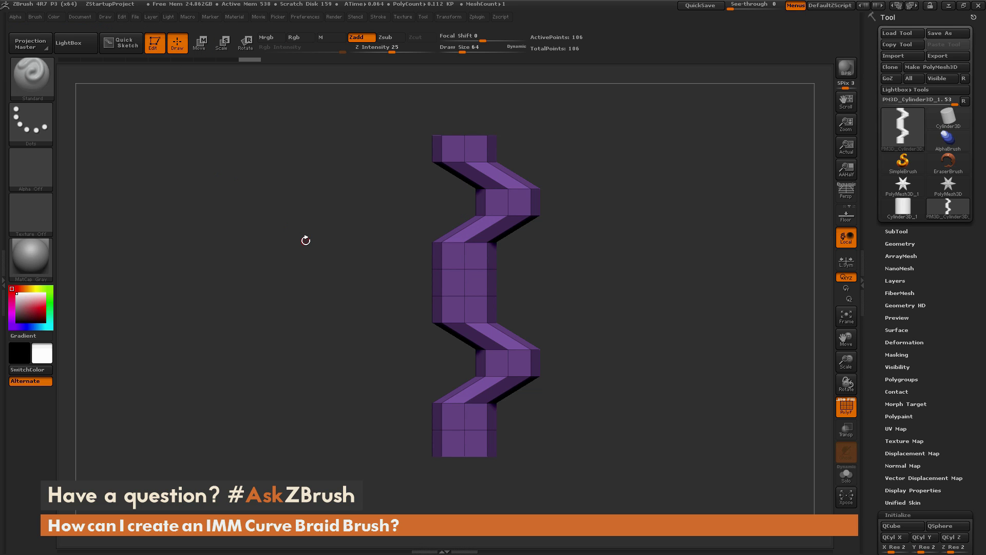
key(b)
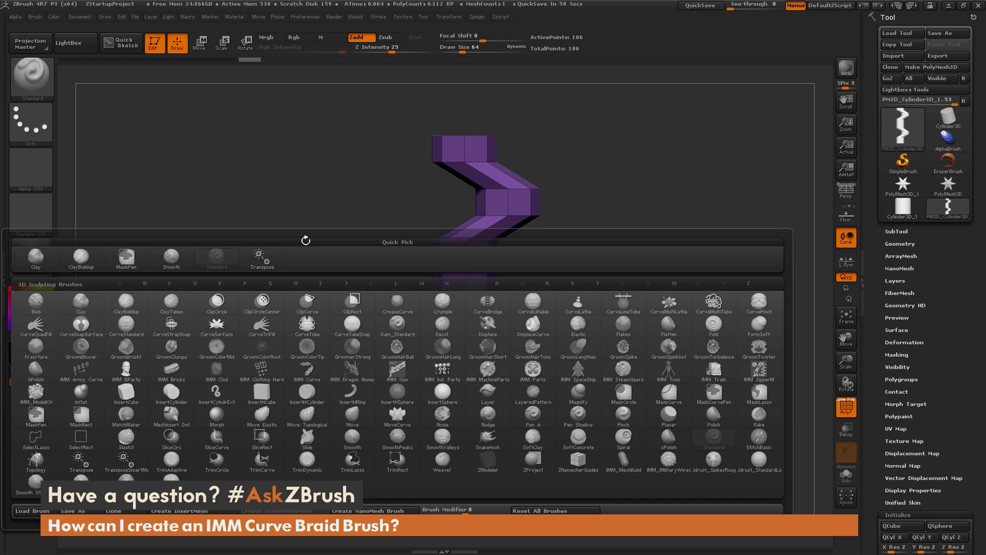
key(z)
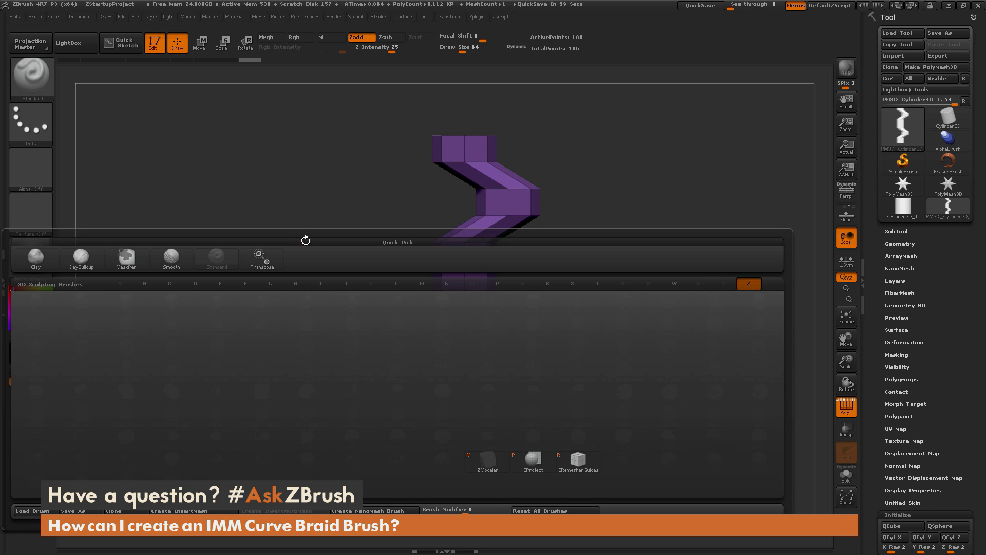
key(m)
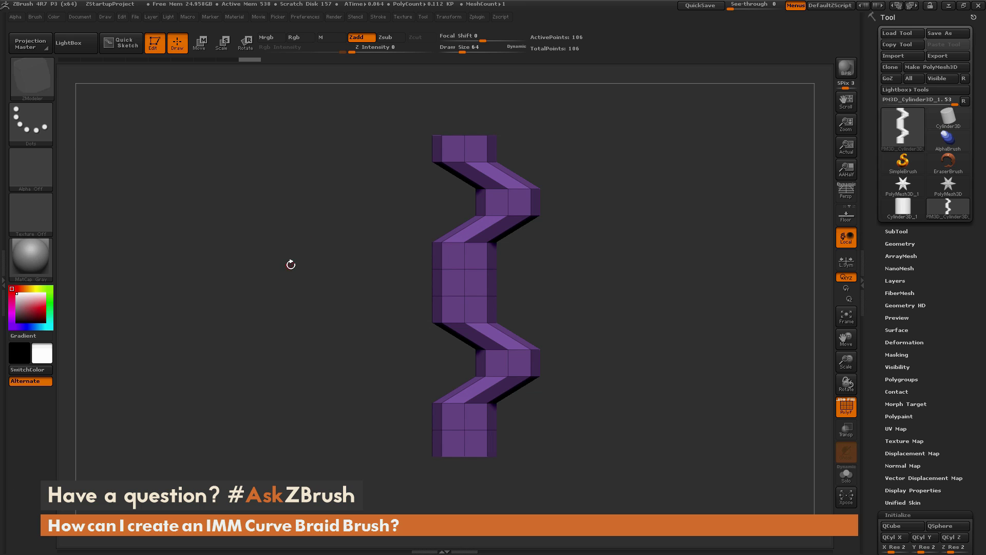
alt+click(478, 161)
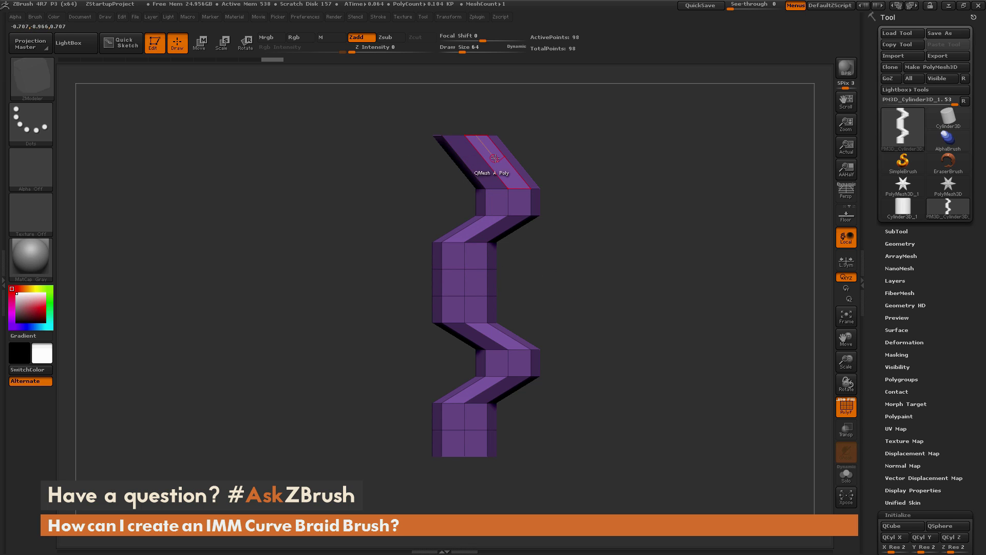
- Delete the extra edge loop at the lower end of each of the three remaining diagonal sections, lengthening those diagonals
alt+click(478, 242)
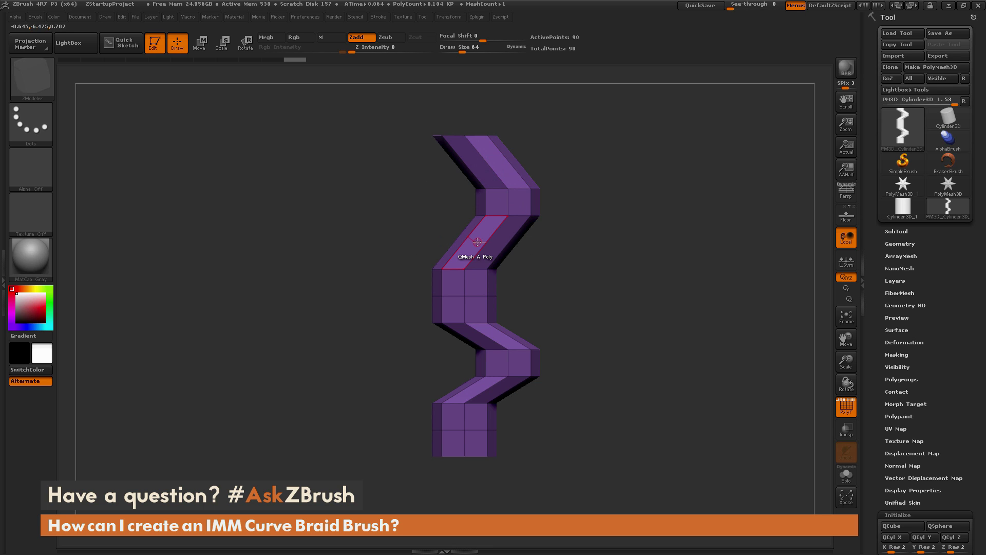
alt+click(479, 322)
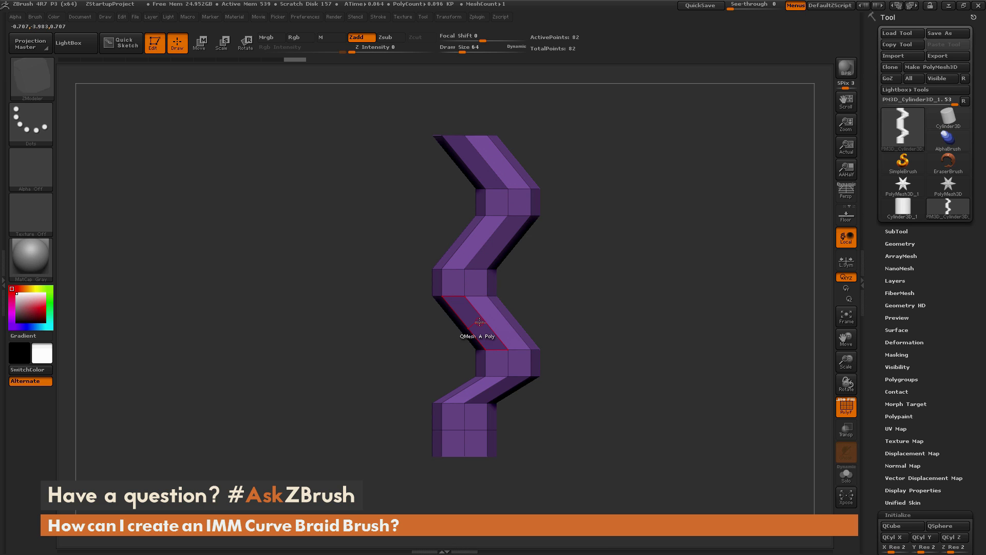
alt+click(476, 404)
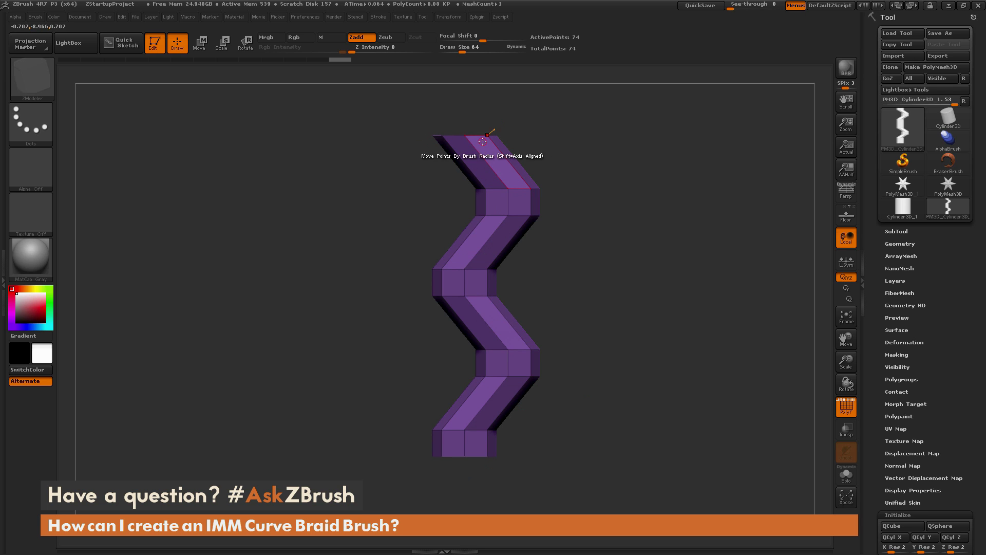
- Stretch the bent strand upward with a vertical Transpose line starting at its base
click(204, 50)
drag(565, 410, 450, 350)
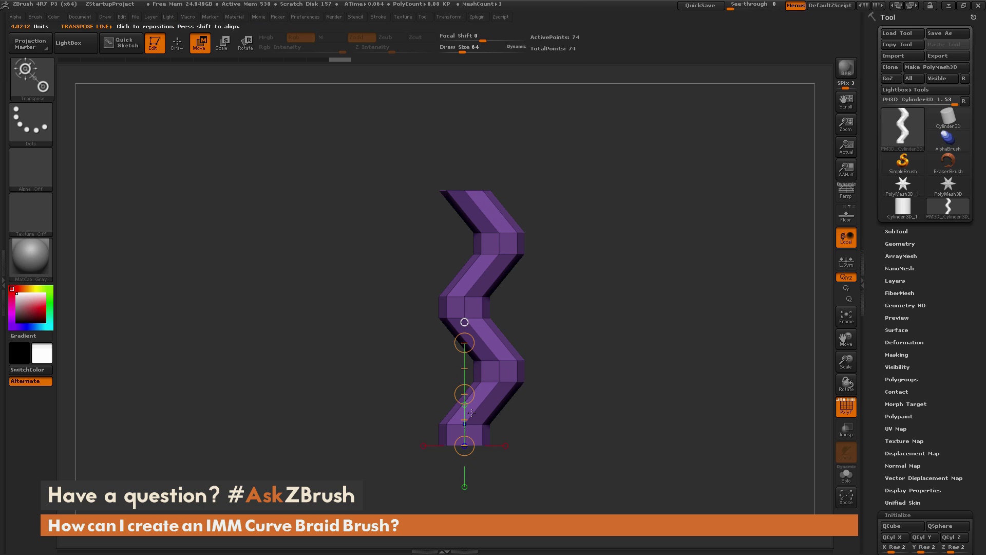
drag(464, 343, 465, 305)
alt+drag(659, 380, 463, 427)
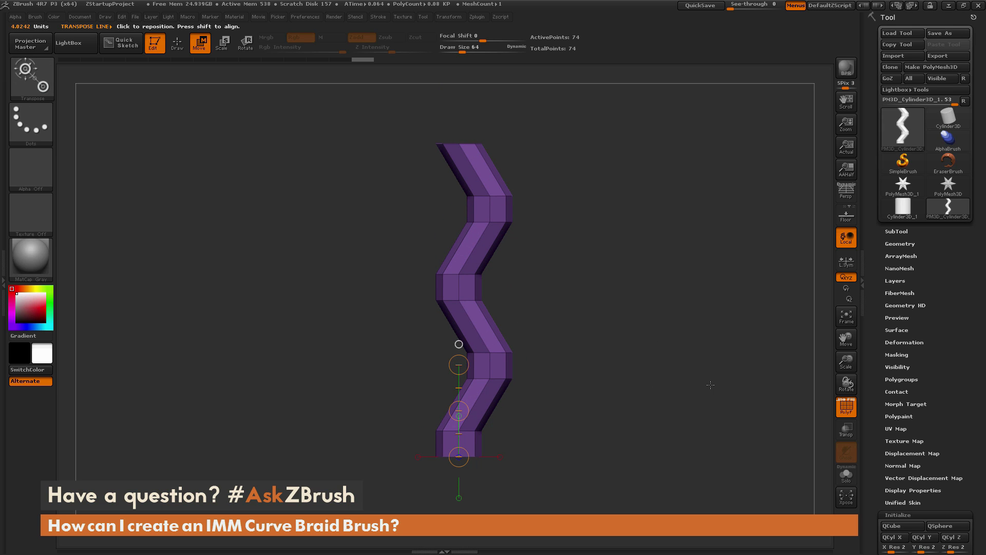
- In the side view, mask four alternate edge loops along the strand, starting with the second from the top, and invert the mask
drag(692, 357, 640, 356)
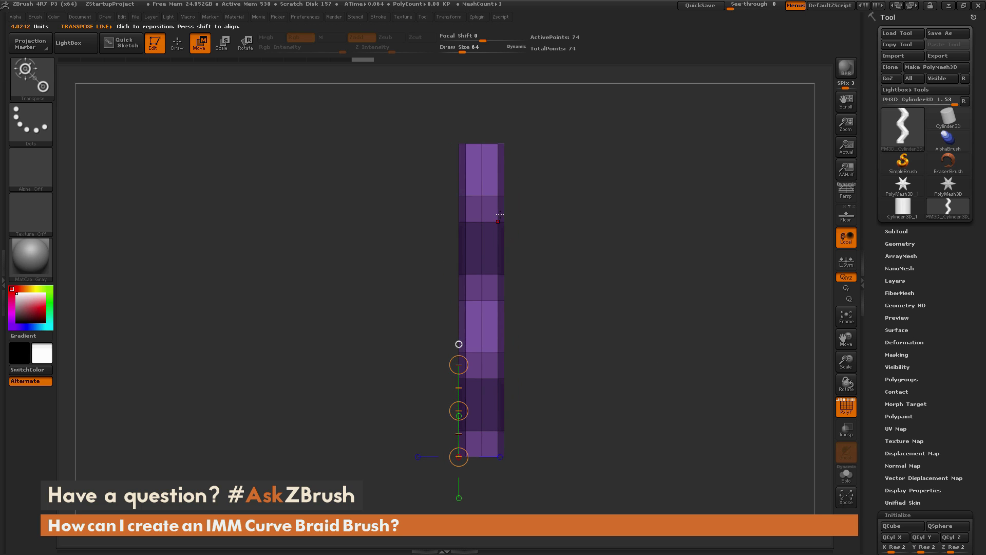
click(177, 43)
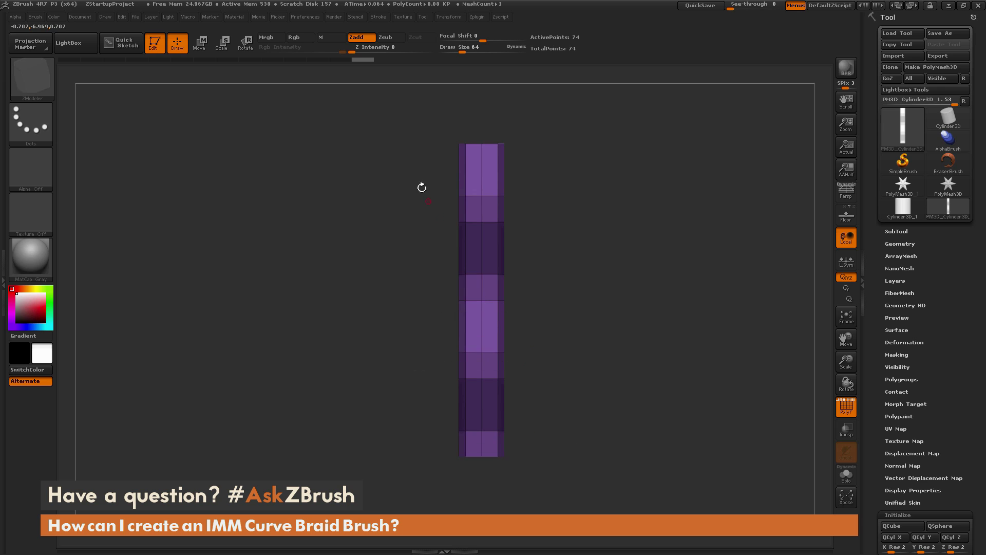
ctrl+drag(428, 190, 556, 206)
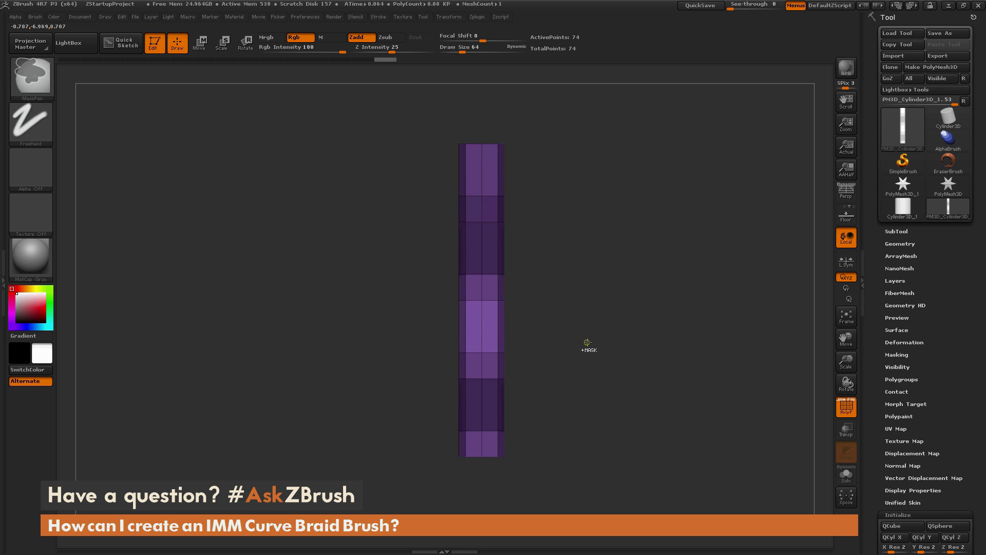
ctrl+drag(454, 274, 551, 280)
ctrl+drag(433, 337, 535, 361)
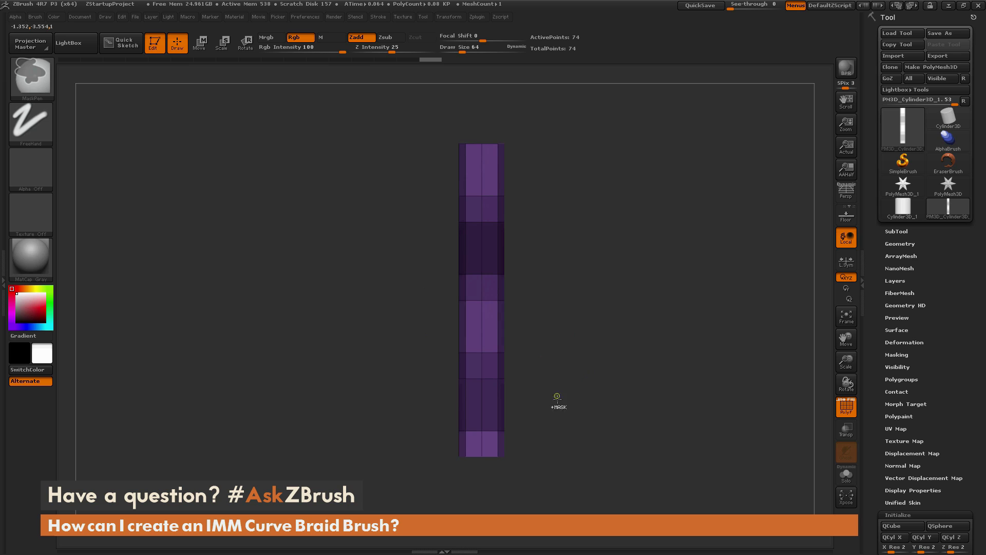
ctrl+drag(440, 422, 540, 441)
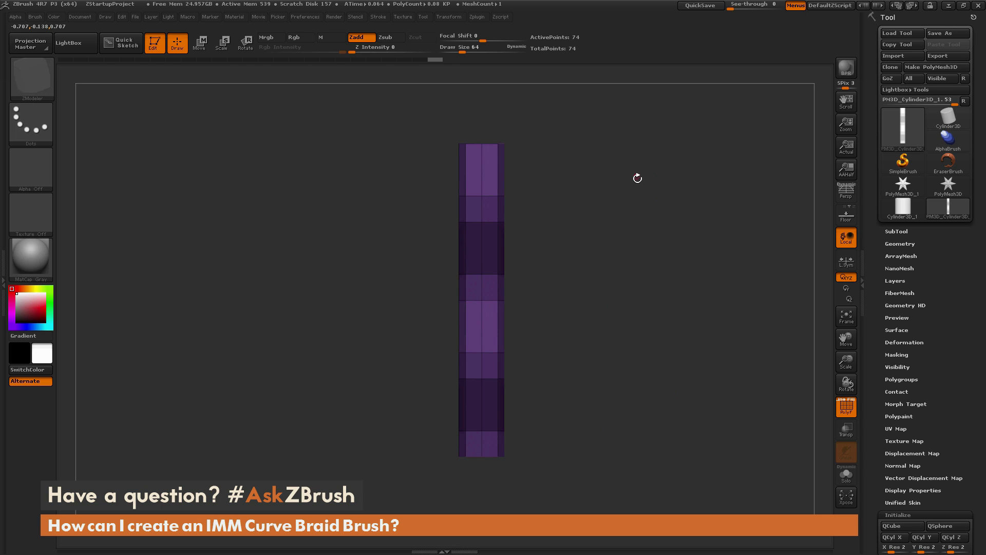
key(ctrl)
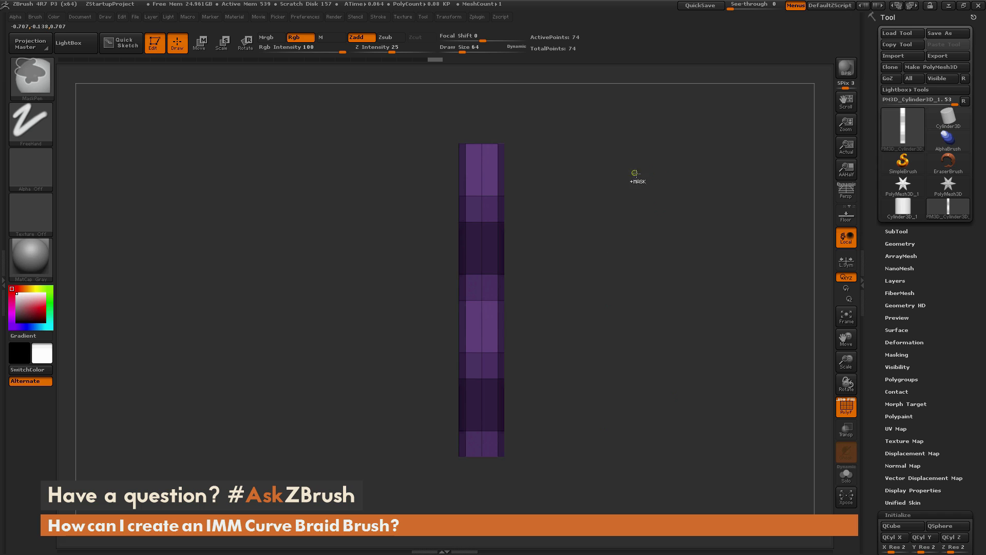
- Shift the unmasked edge loops sideways with a horizontal Transpose line to form a side-view zigzag, and clear the mask
click(200, 42)
drag(483, 221, 605, 222)
drag(543, 222, 584, 221)
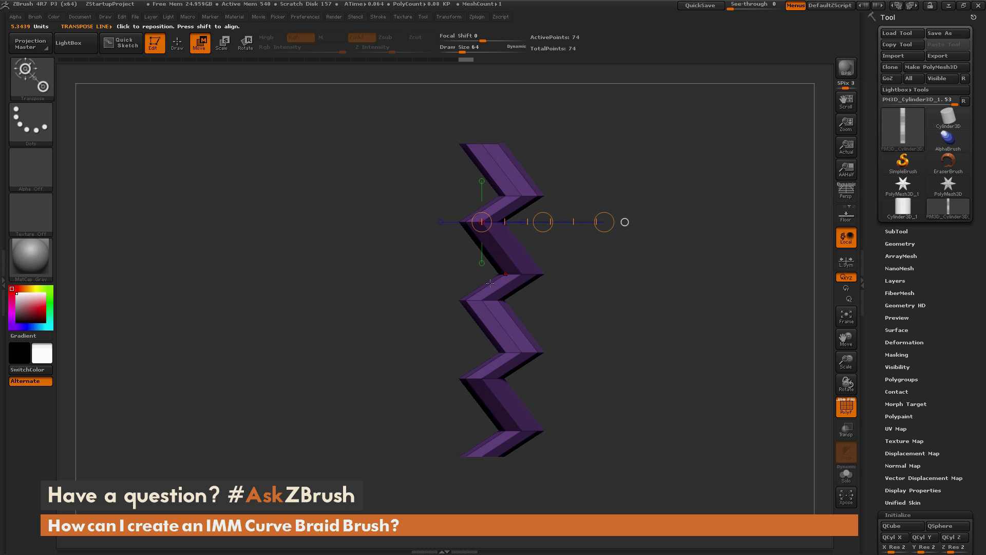
key(ctrl+z)
drag(482, 222, 604, 222)
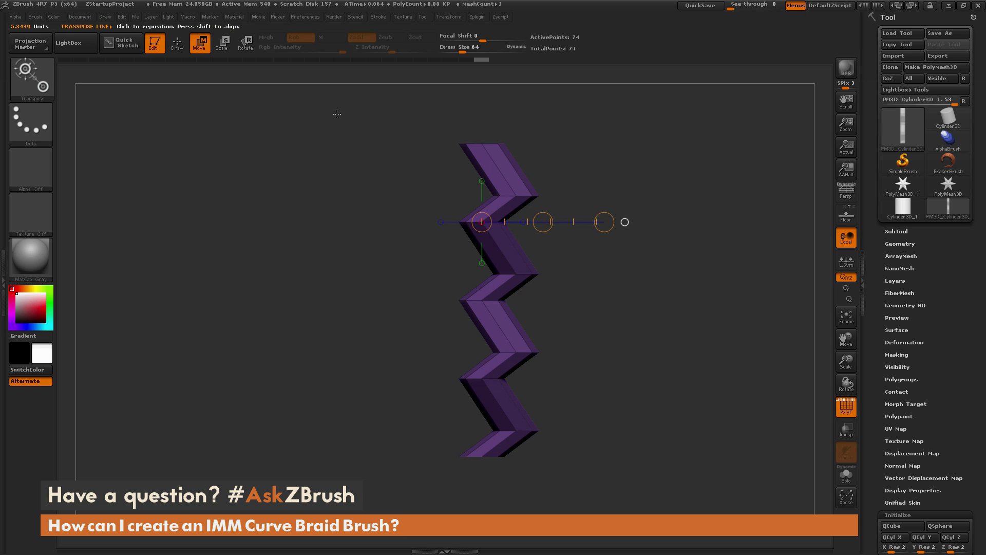
click(175, 45)
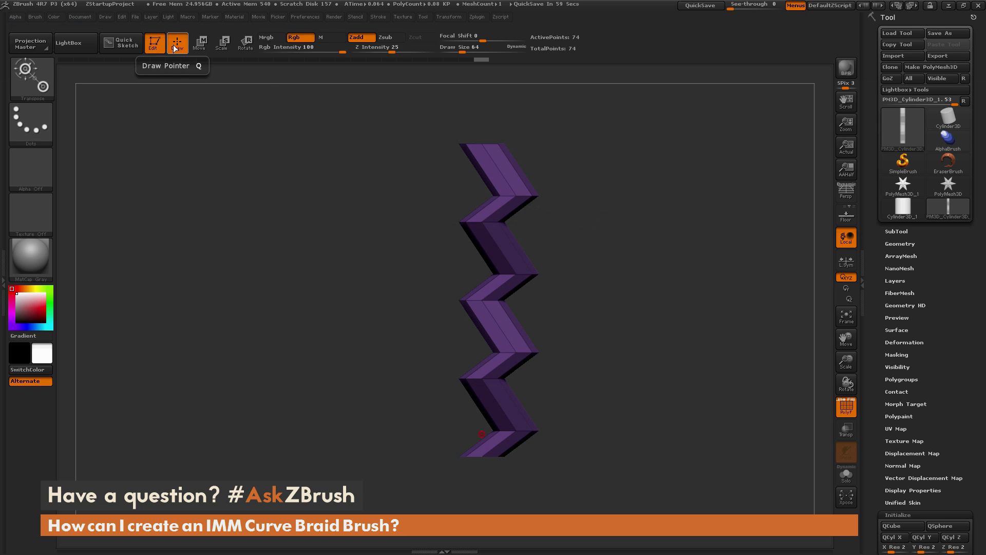
ctrl+click(744, 458)
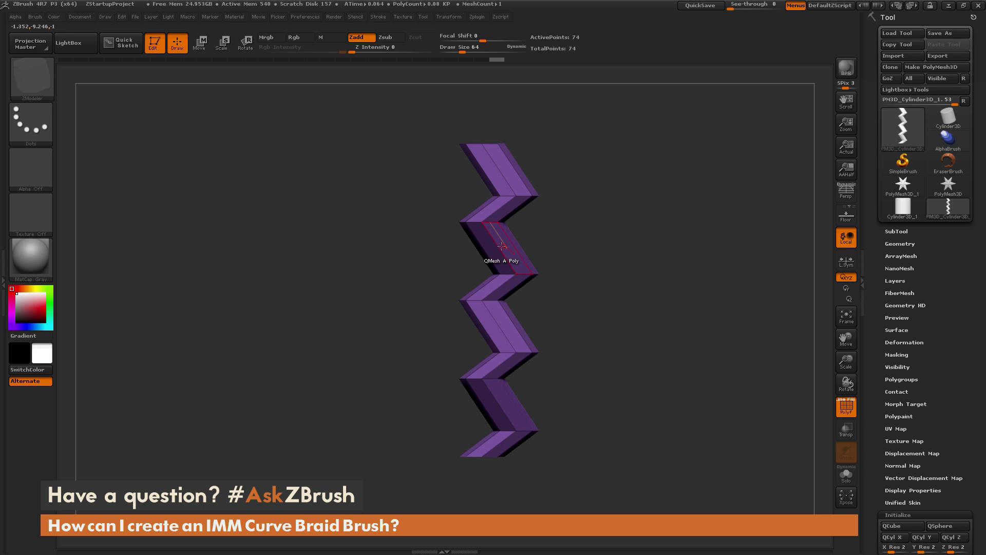
- Insert an edge loop across the middle of each of the four long segments with Multiple EdgeLoops, and assign the whole strand to one polygroup
key(space)
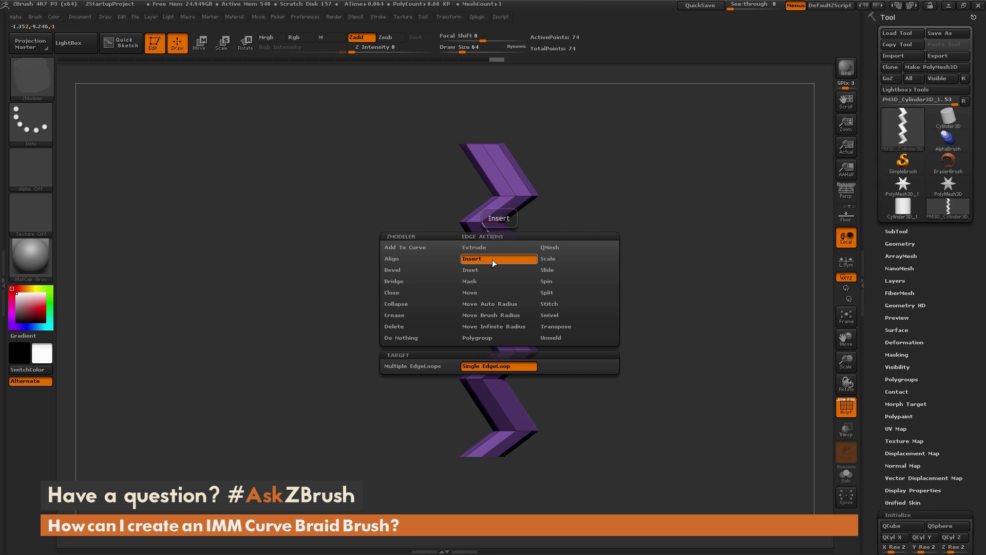
click(427, 367)
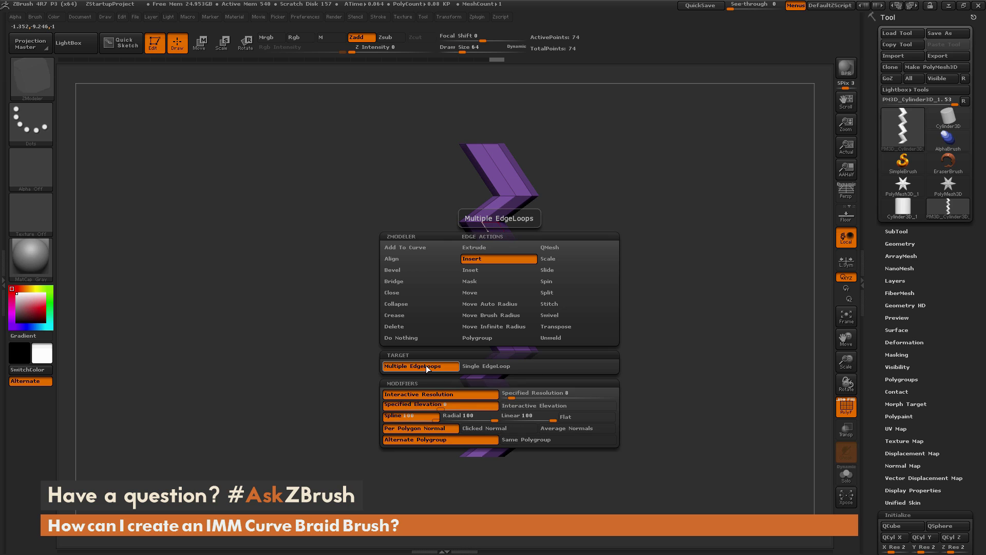
click(499, 170)
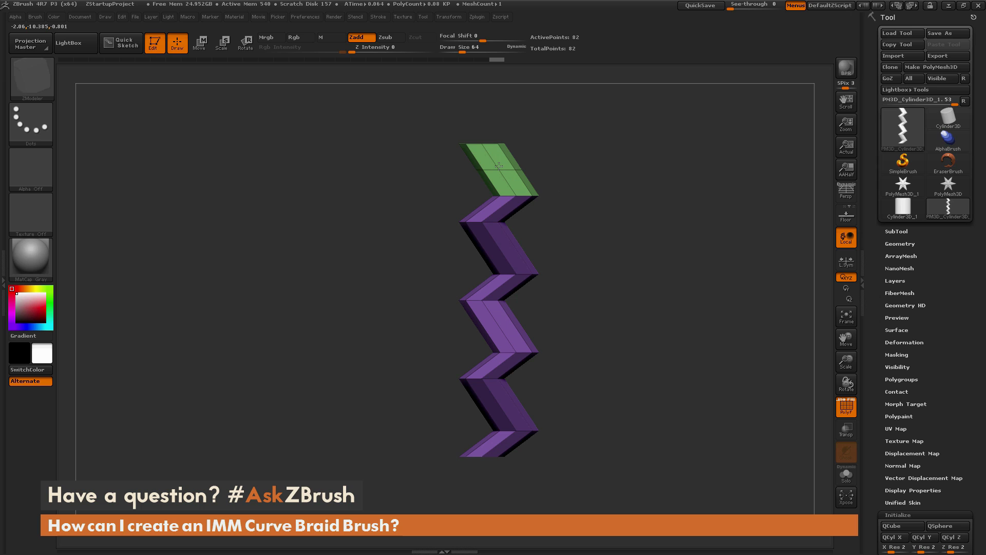
drag(498, 169, 502, 175)
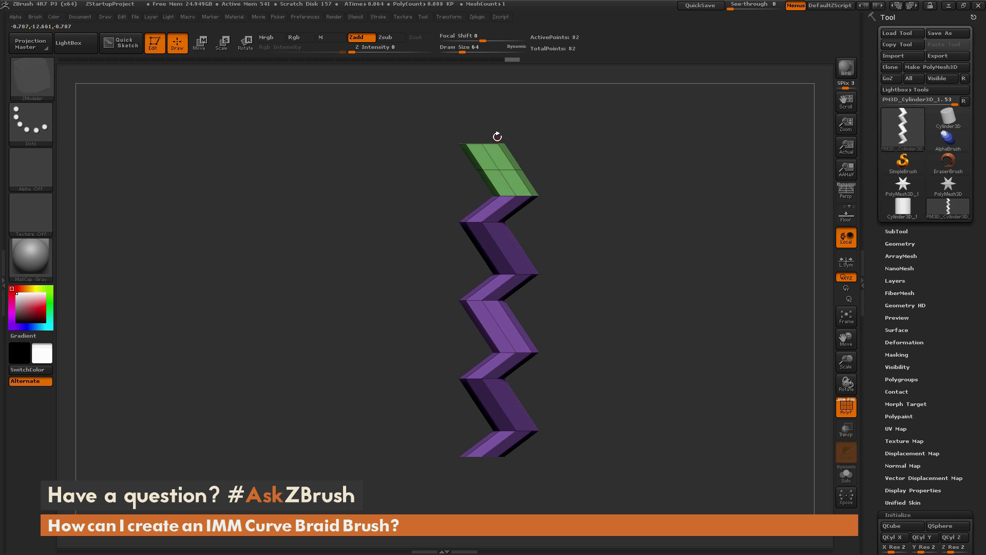
click(500, 248)
click(500, 327)
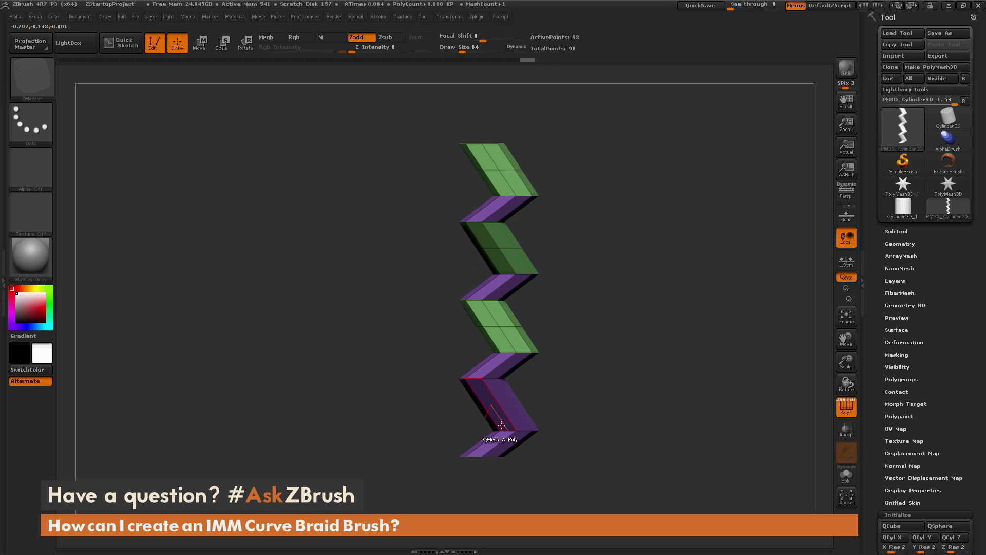
click(500, 406)
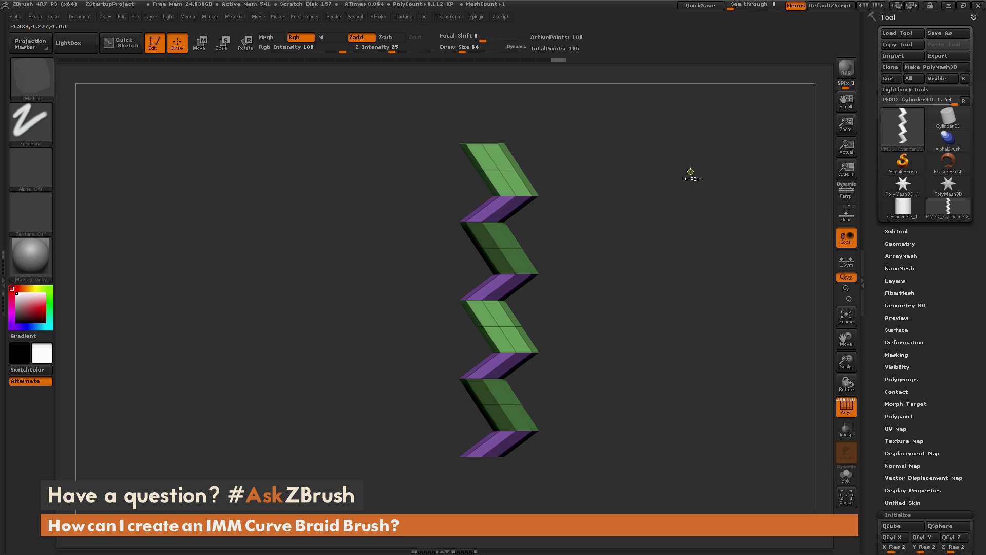
key(ctrl)
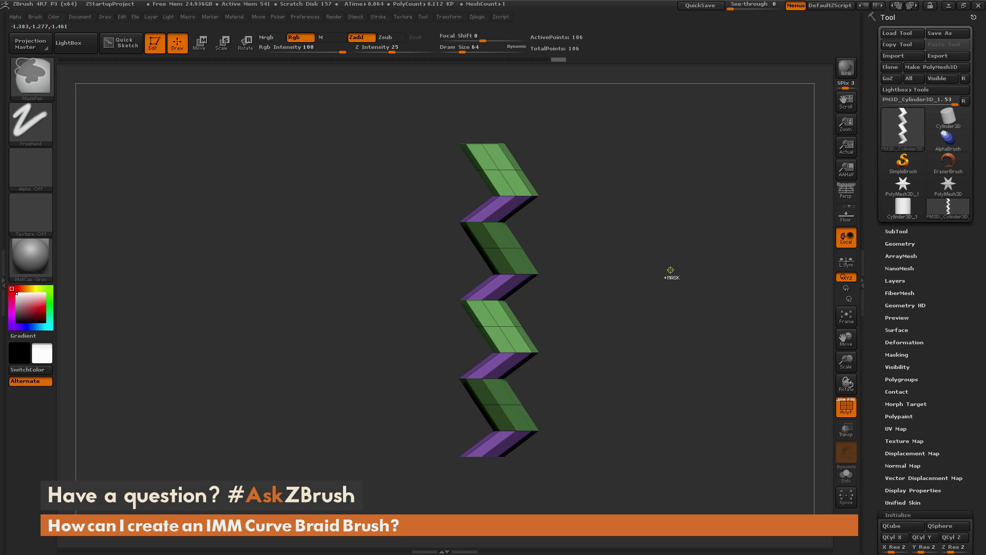
key(ctrl+w)
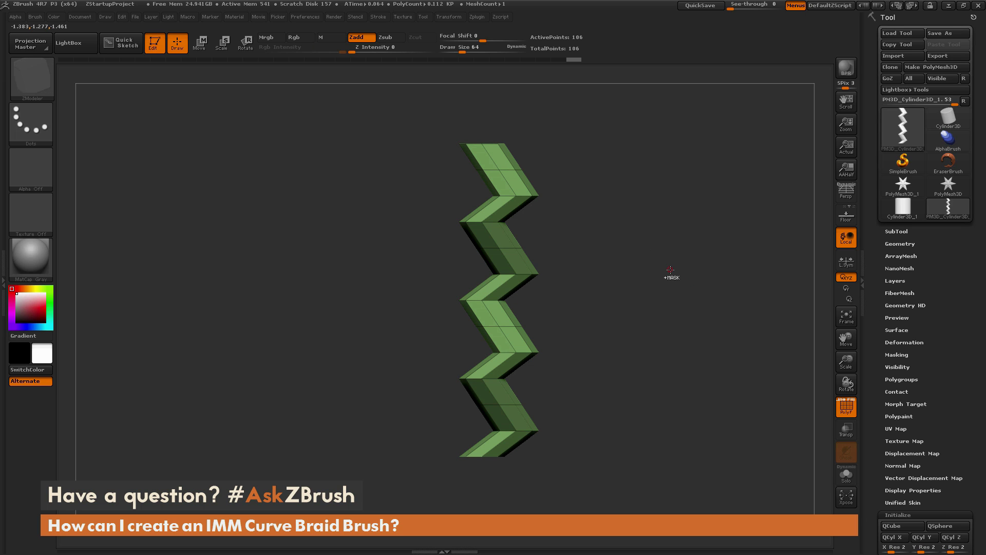
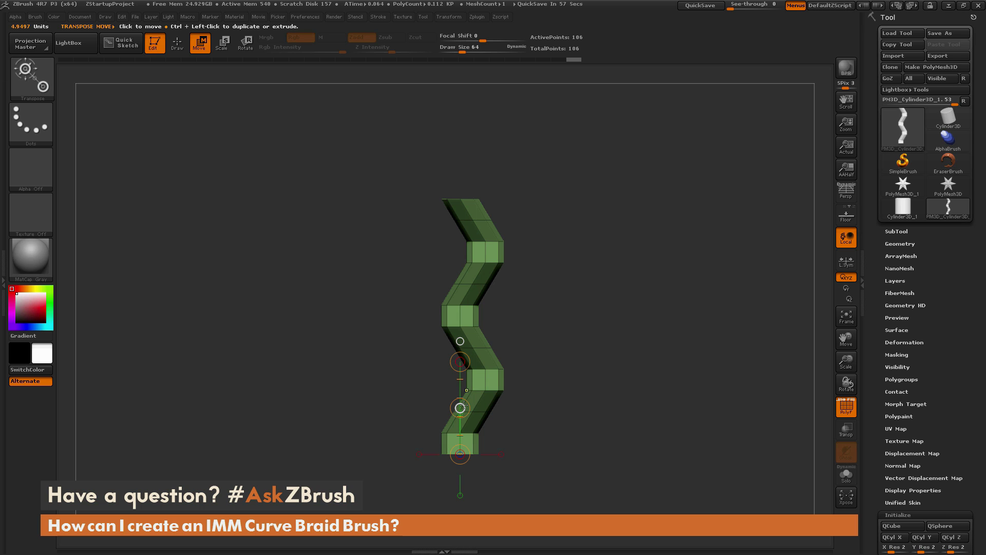
- Duplicate the strand upward along the Transpose line, repeat the duplication at the same spacing for a third strand, and clear the mask
drag(461, 407, 454, 365)
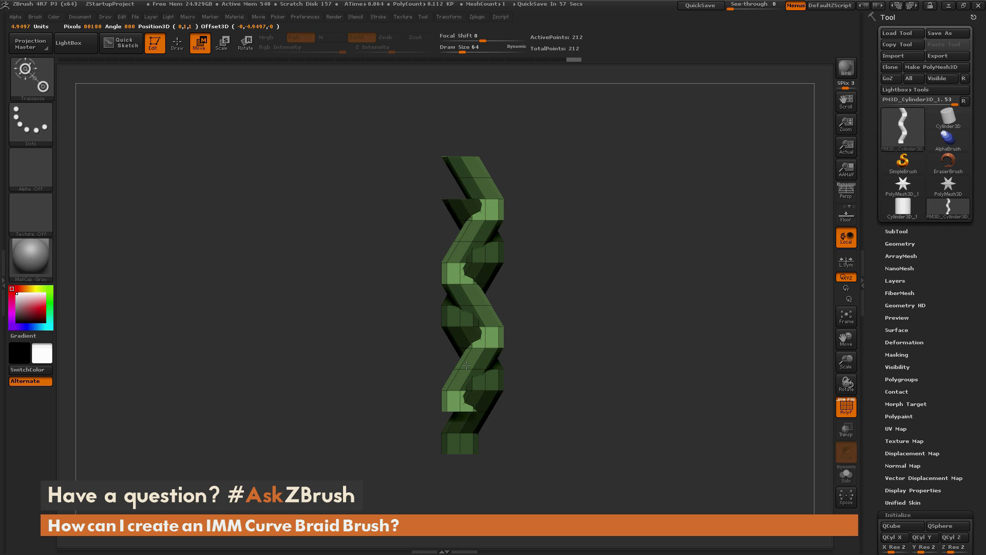
click(466, 365)
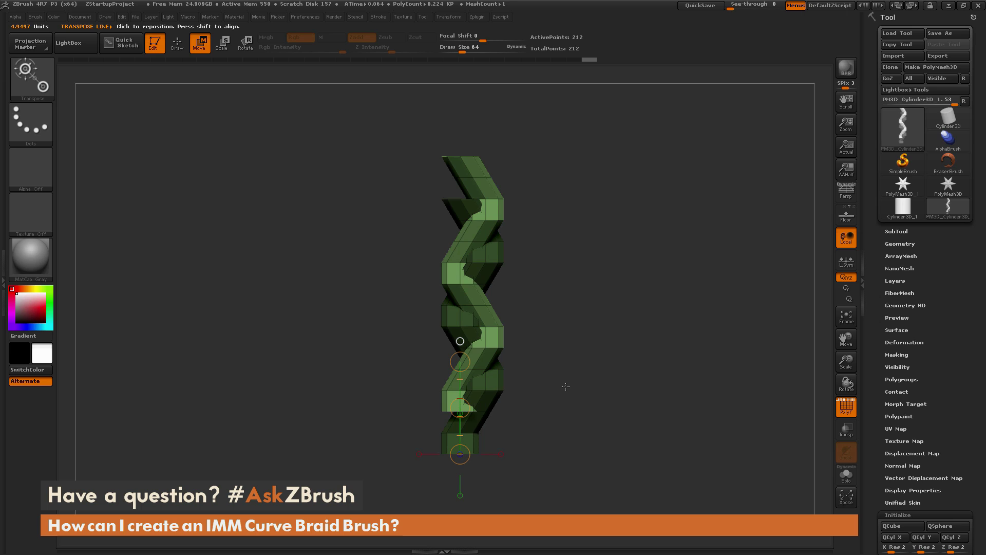
key(ctrl+z)
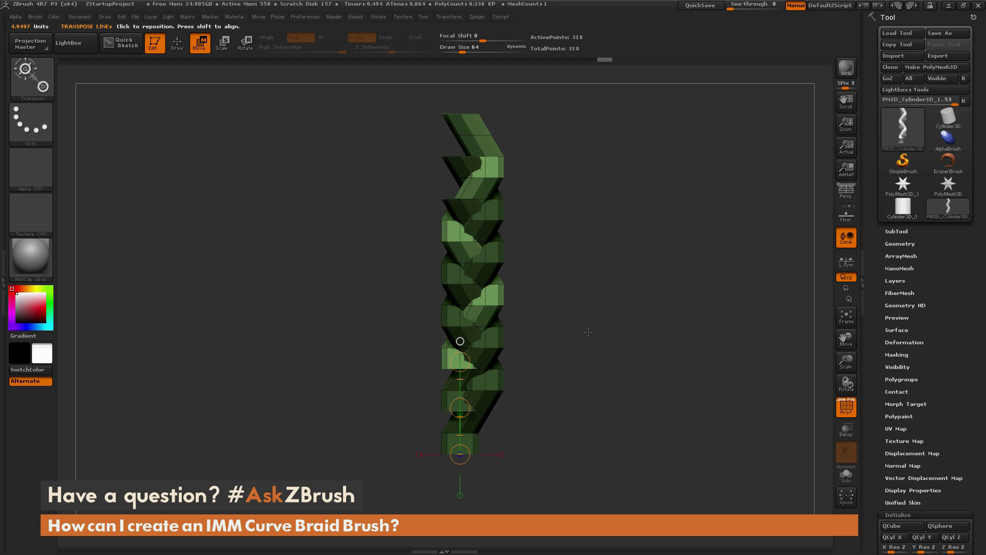
ctrl+drag(578, 238, 616, 327)
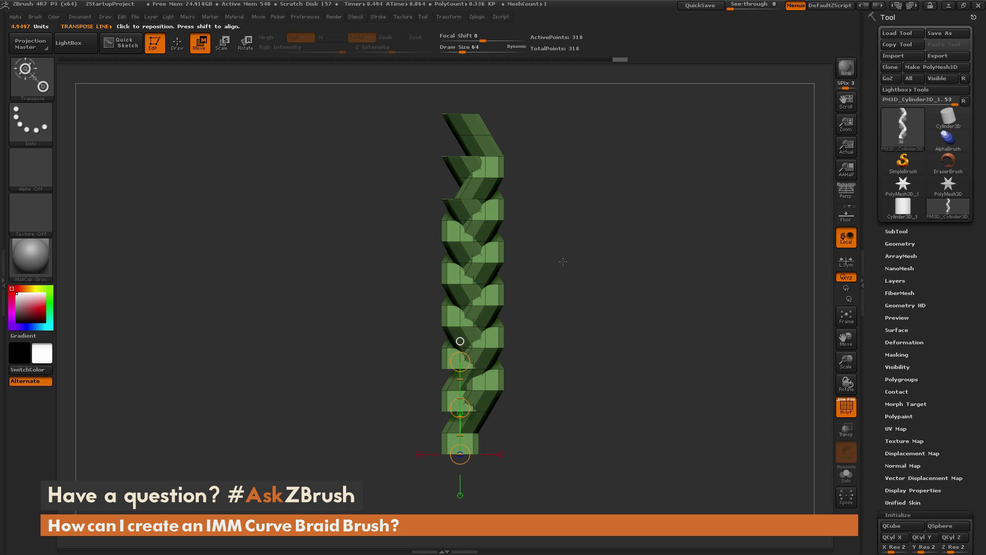
- Give each of the three strands its own polygroup with Auto Groups, and return to Draw mode
click(913, 379)
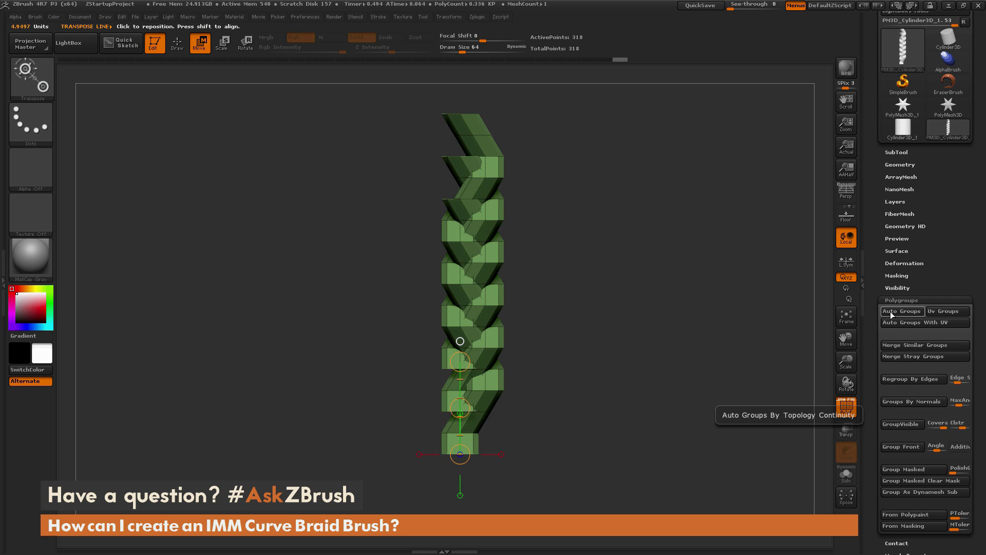
click(892, 312)
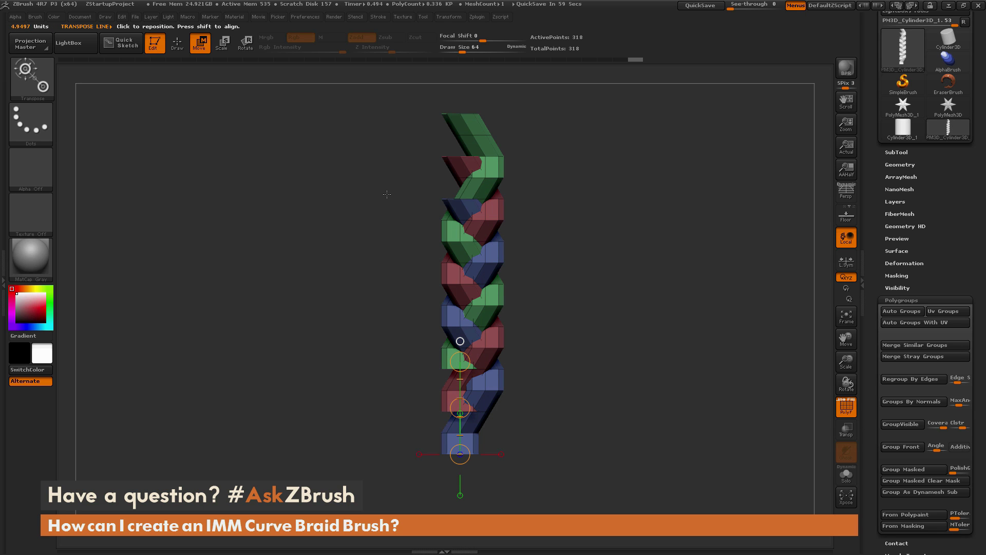
click(178, 44)
- Hide the braid's lower end and its upper end with selection rectangles, leaving only the repeating middle section visible
mouse_move(635, 301)
mouse_down()
mouse_move(653, 313)
mouse_move(655, 342)
mouse_up()
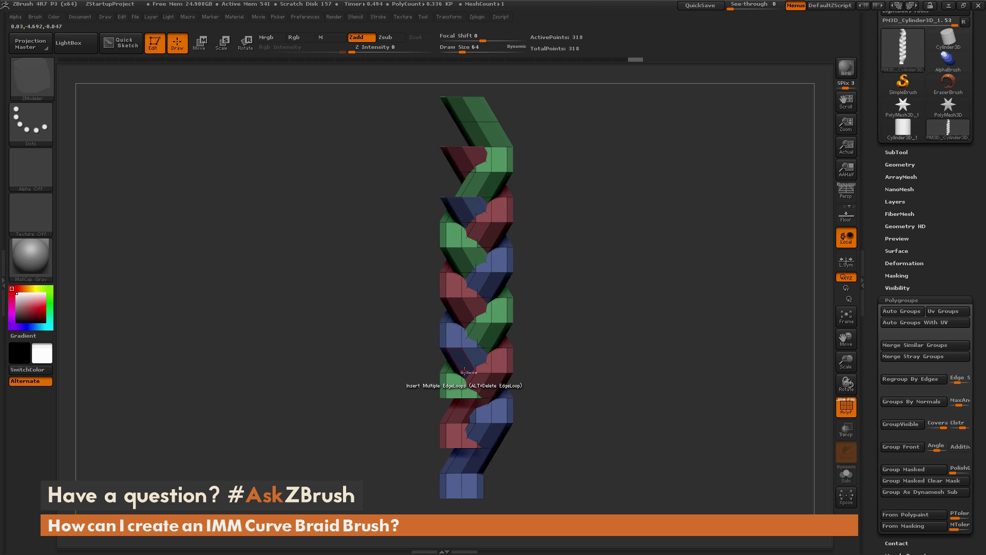
key(ctrl)
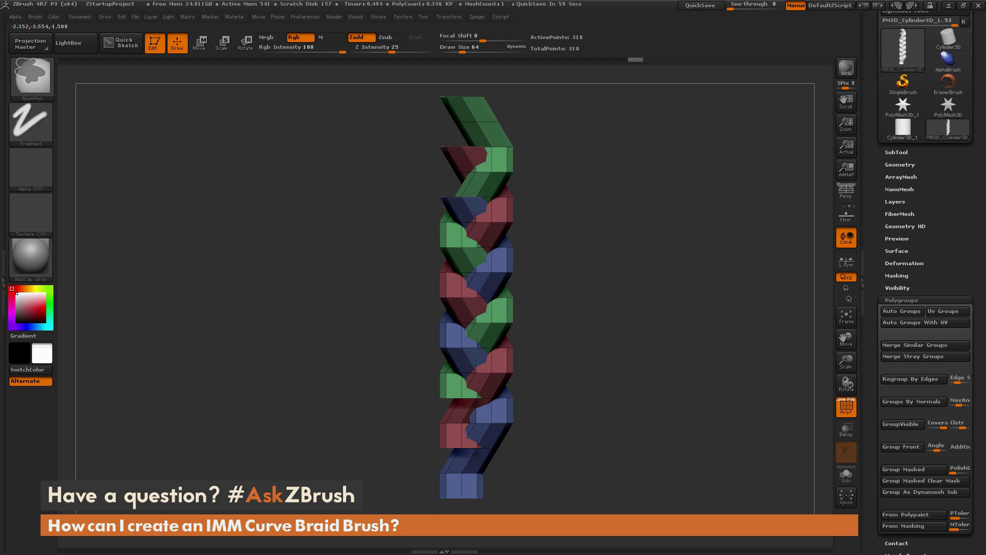
mouse_move(570, 521)
ctrl+shift+mouse_down()
mouse_move(407, 451)
mouse_move(381, 377)
ctrl+shift+mouse_up()
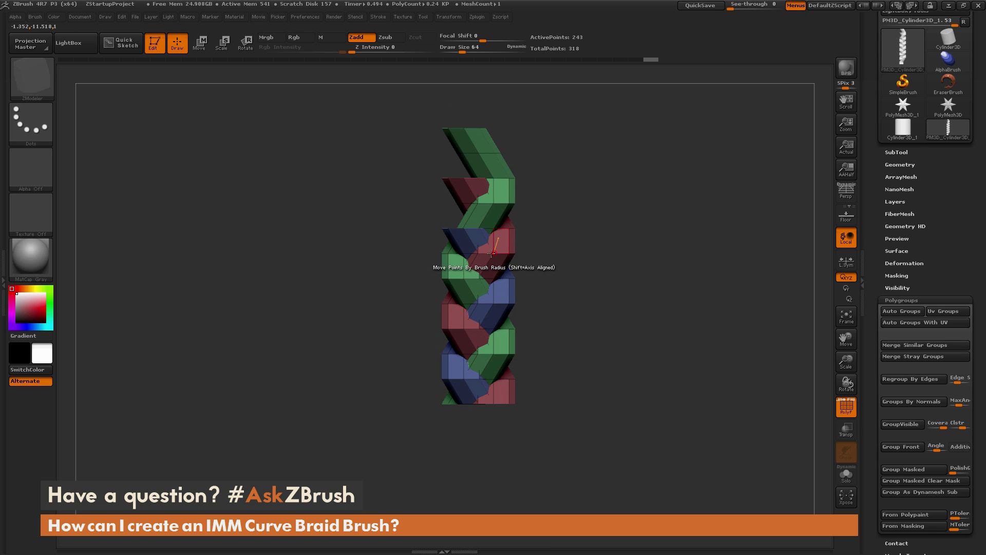
key(ctrl+shift)
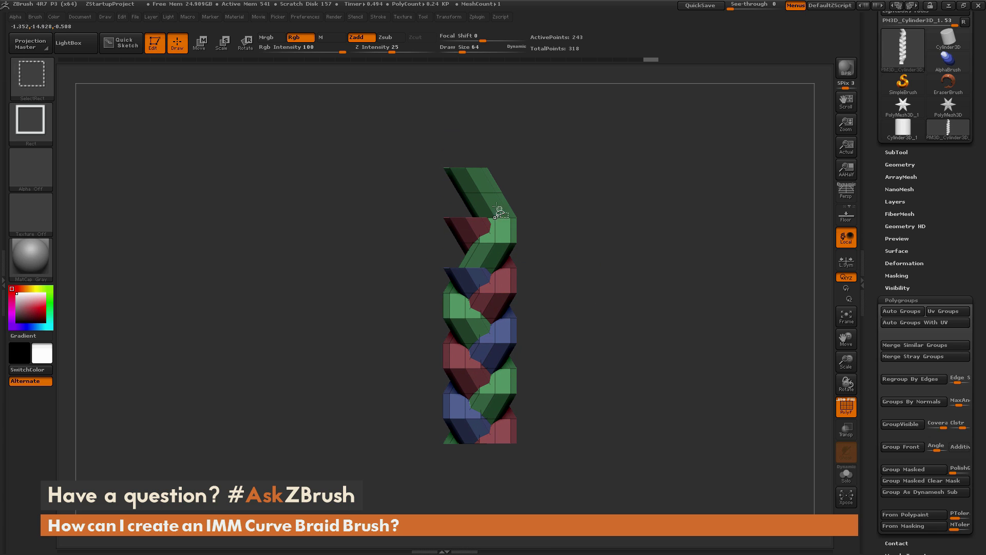
mouse_move(350, 119)
ctrl+shift+mouse_down()
mouse_move(431, 236)
mouse_move(579, 288)
ctrl+shift+mouse_up()
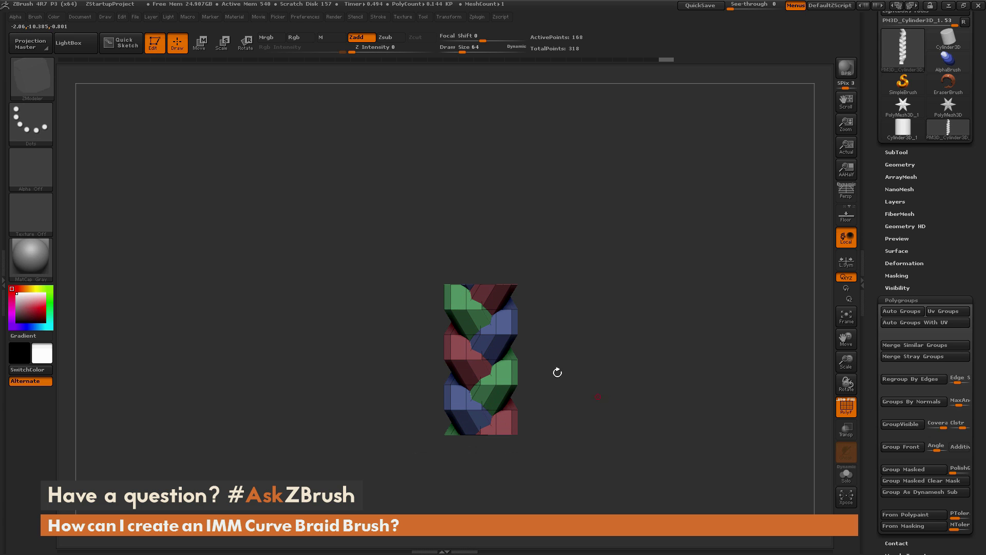
- Delete the hidden ends of the braid with Del Hidden, keeping only the repeating section
drag(580, 440, 639, 457)
drag(871, 212, 877, 299)
click(898, 243)
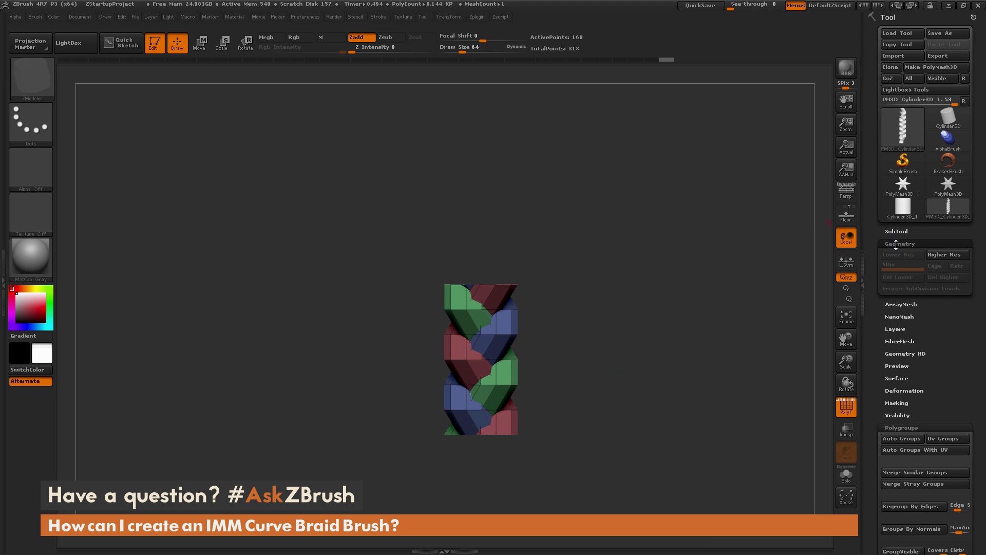
scroll(875, 286, down, 3)
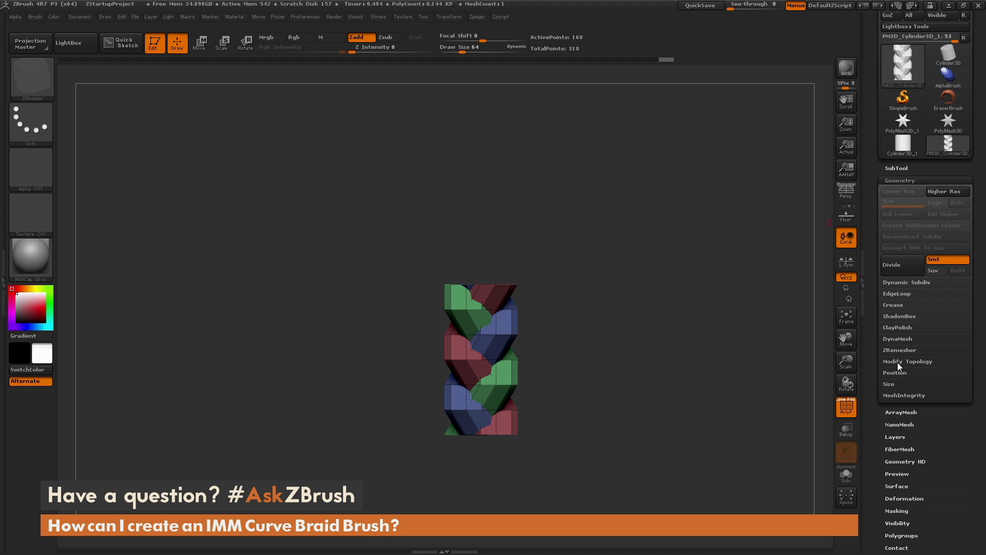
click(898, 362)
click(892, 408)
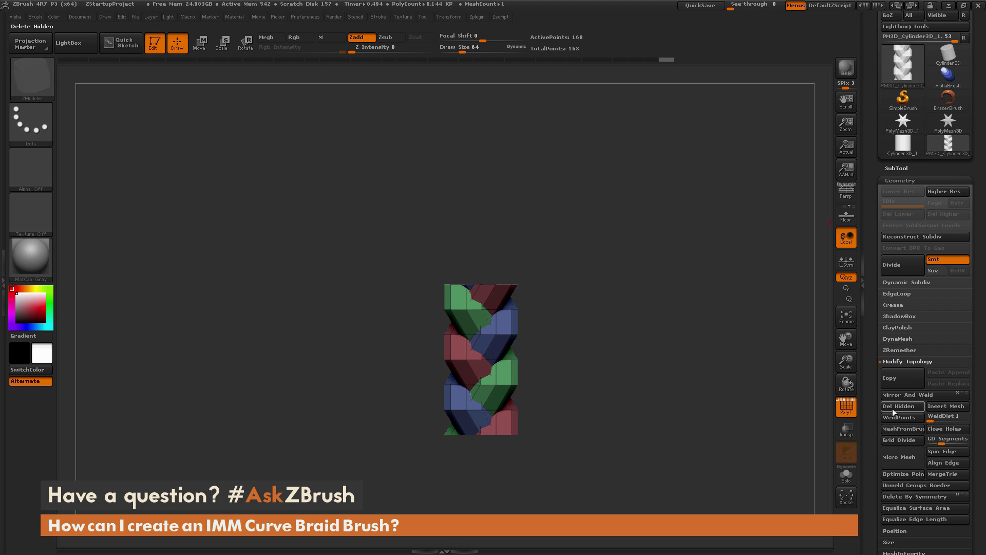
alt+drag(770, 367, 768, 408)
key(f)
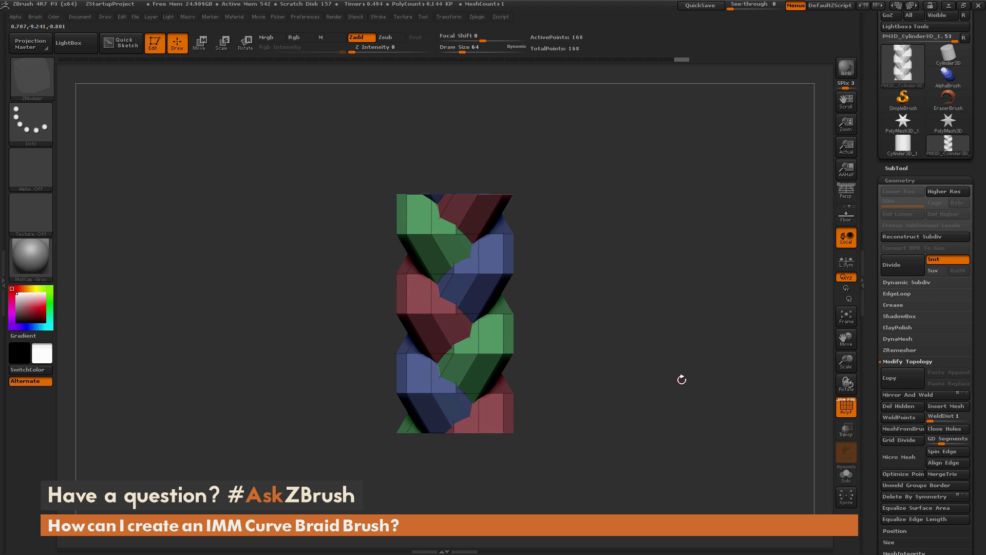
- Resize and centre the trimmed braid section with the Unify deformation, and frame it in the view
drag(681, 380, 701, 381)
drag(875, 376, 869, 284)
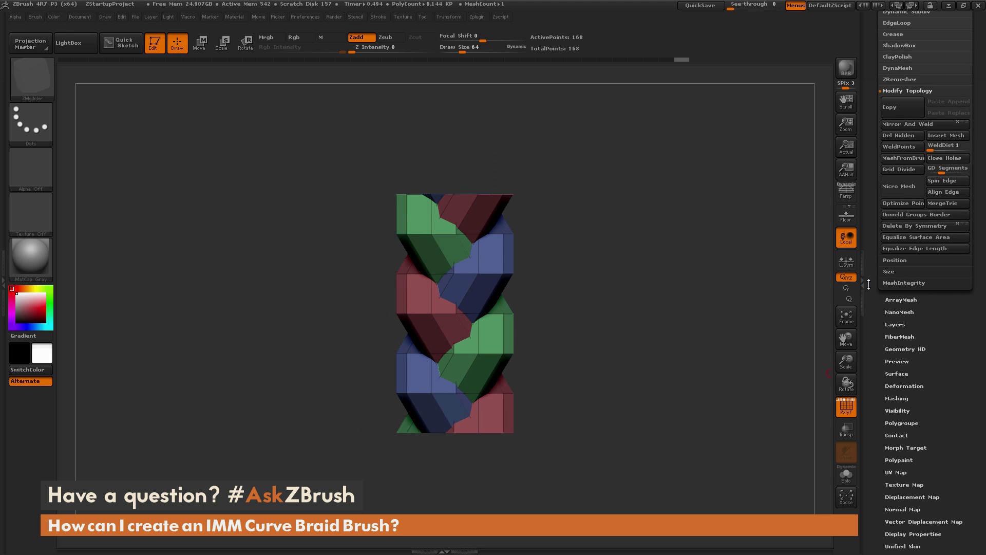
click(909, 386)
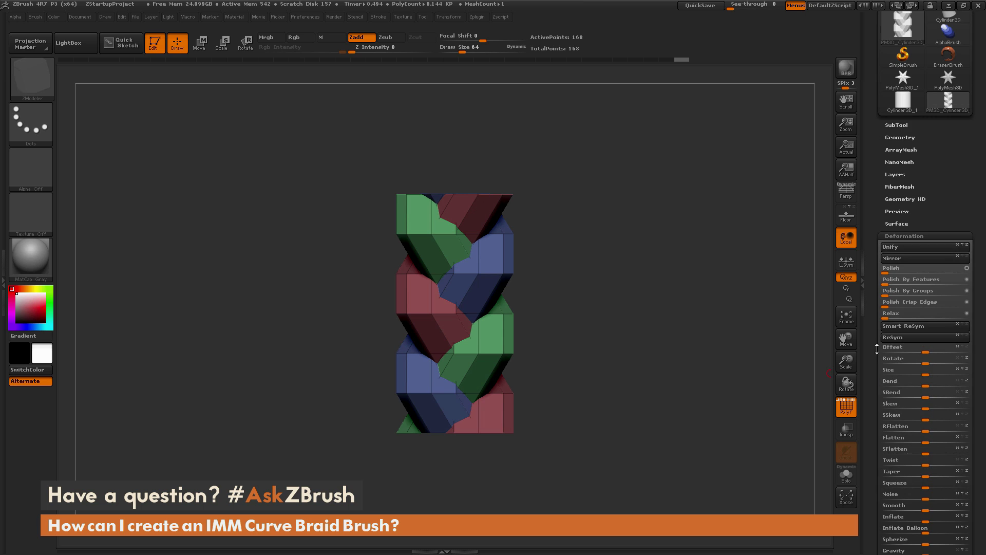
click(885, 247)
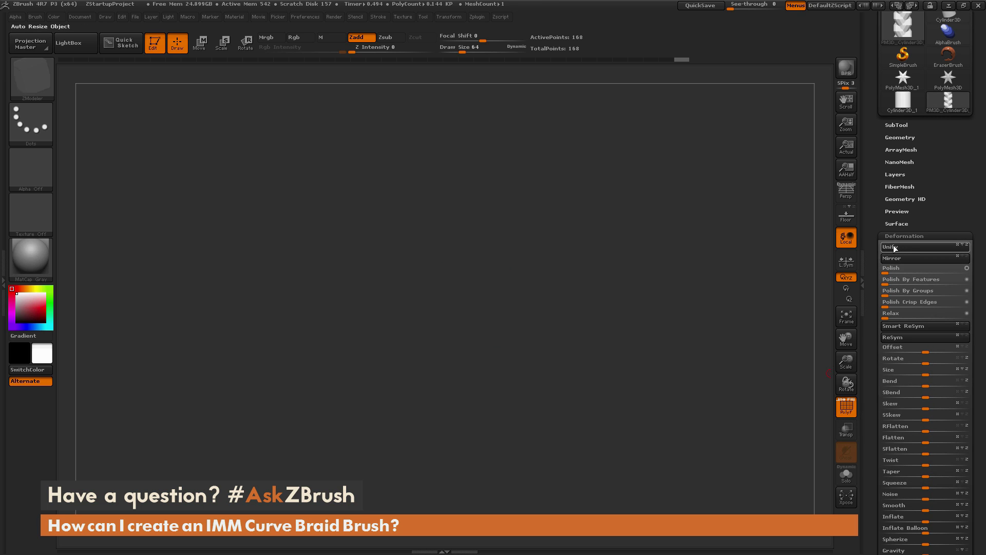
click(853, 320)
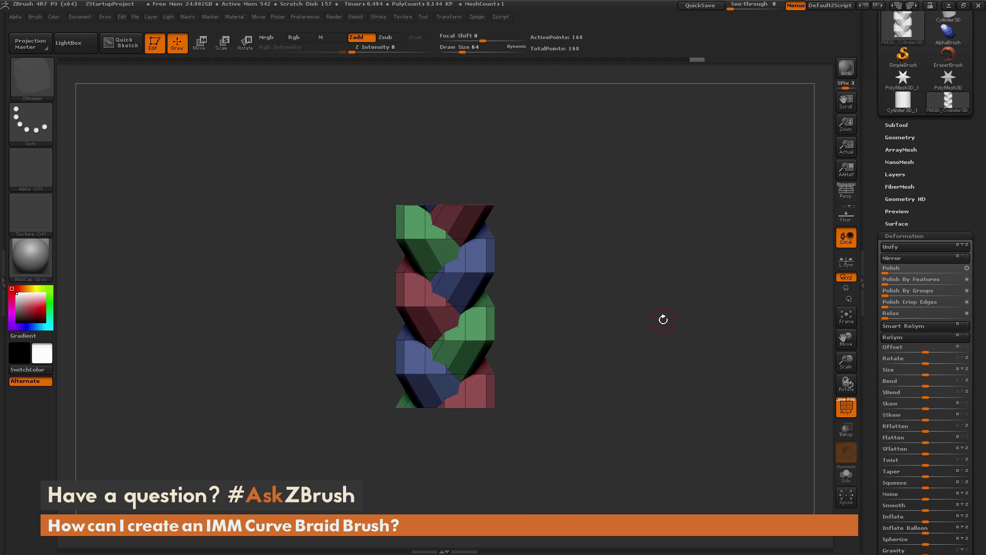
- Try shifting the braid section sideways with Transpose Move, undo it, and return to Draw mode
drag(666, 310, 591, 288)
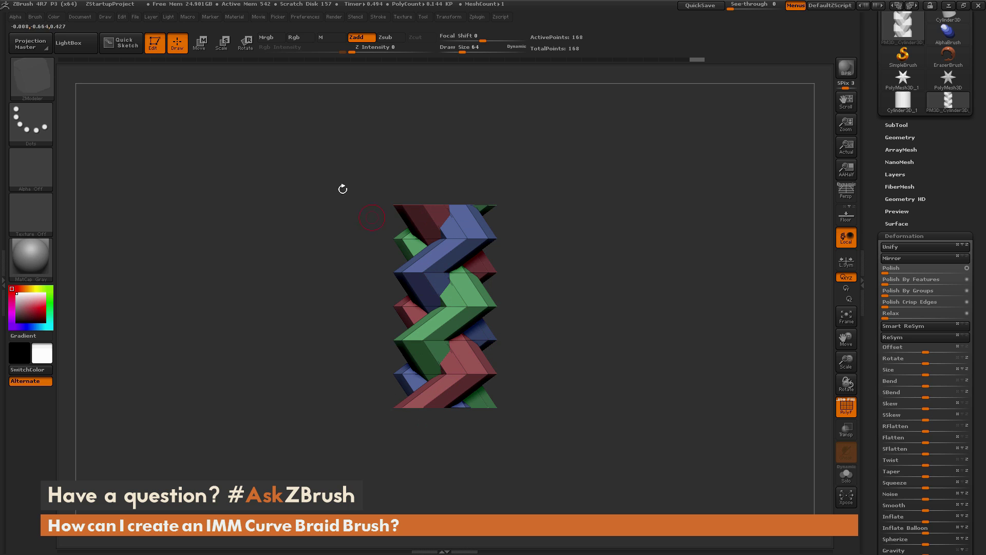
click(200, 43)
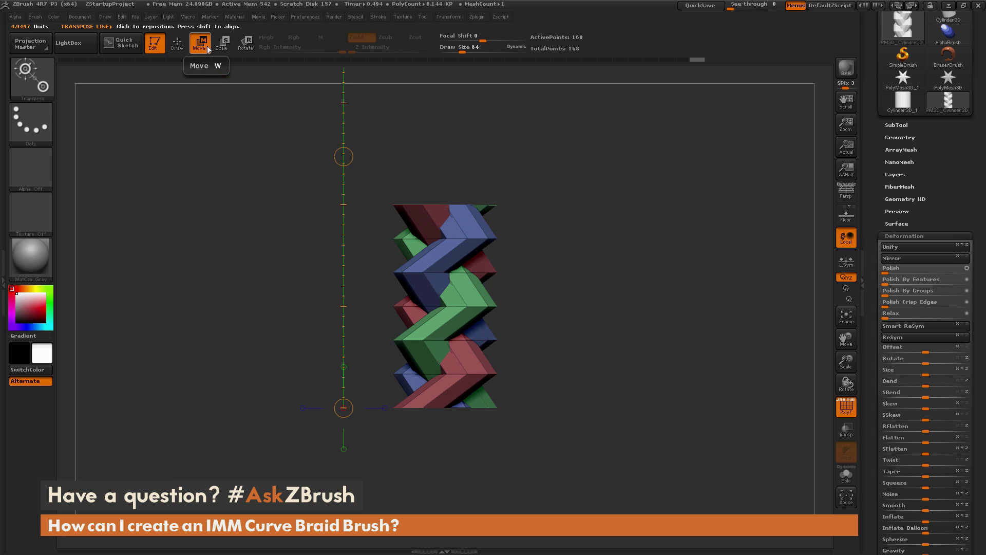
drag(446, 307, 559, 310)
key(ctrl+z)
key(ctrl+z)
key(q)
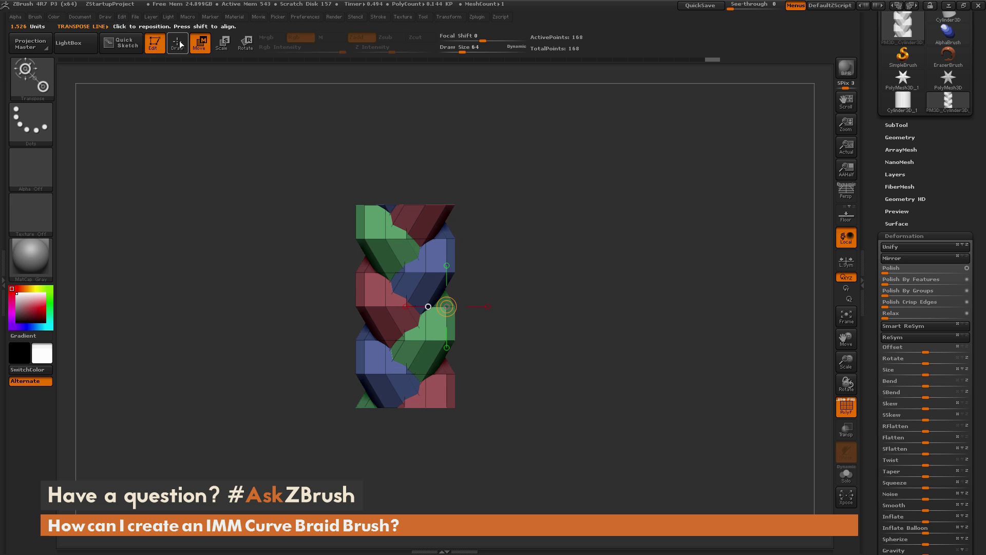
- Face the braid section from the front and create a new InsertMesh brush from it
alt+drag(539, 190, 566, 207)
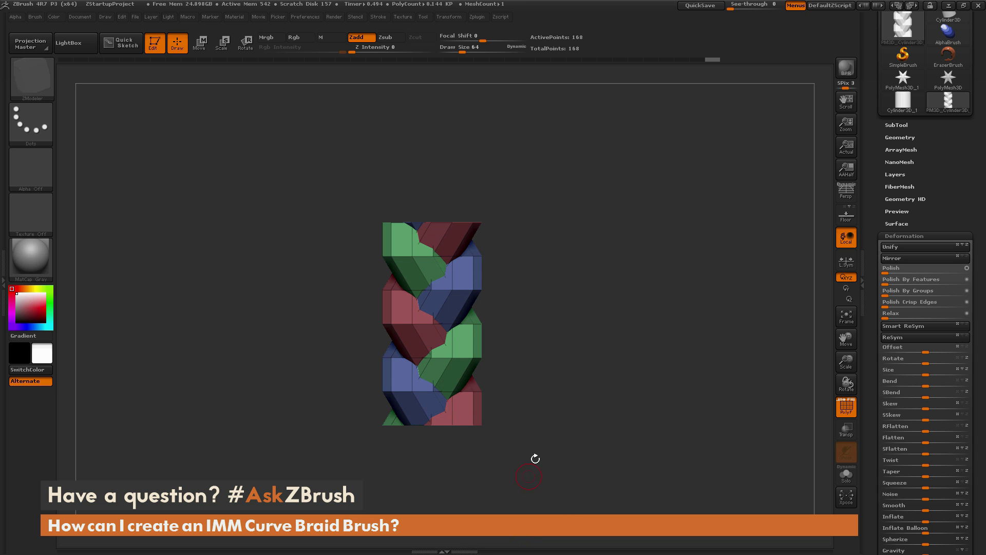
drag(629, 313, 628, 335)
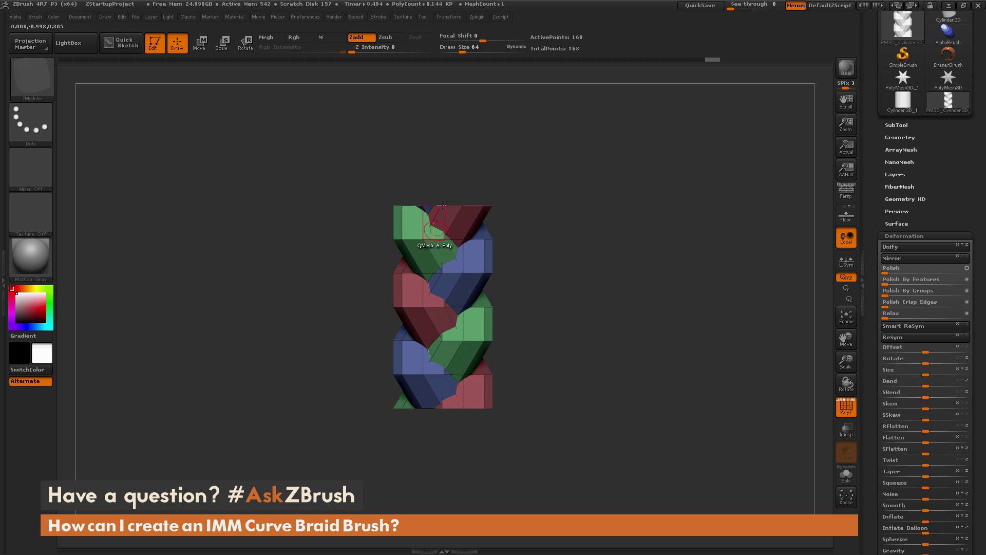
click(36, 14)
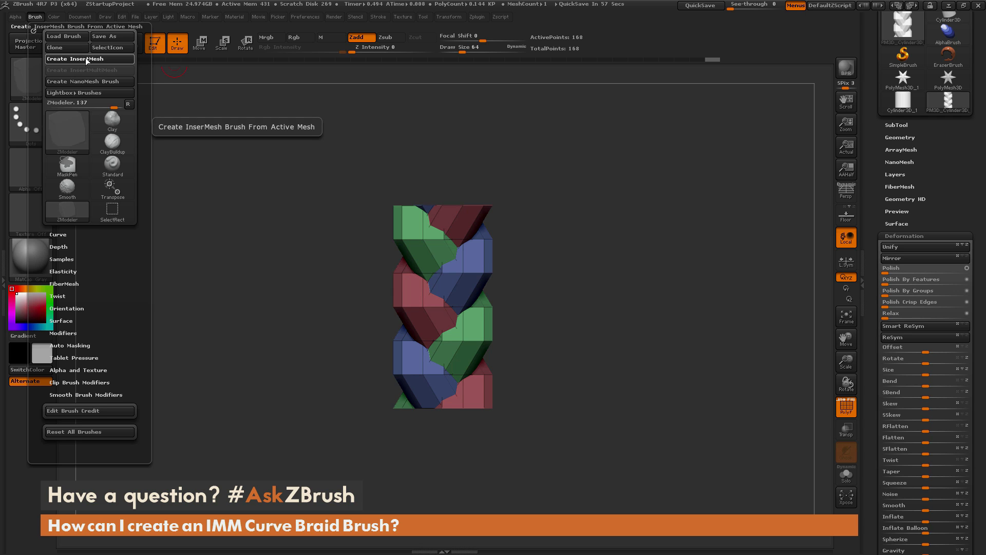
click(85, 58)
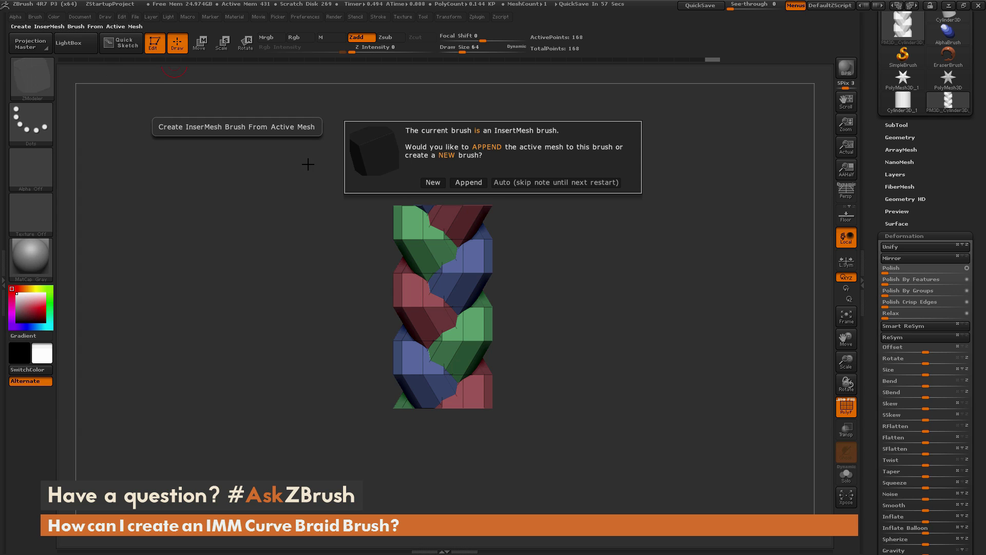
click(434, 183)
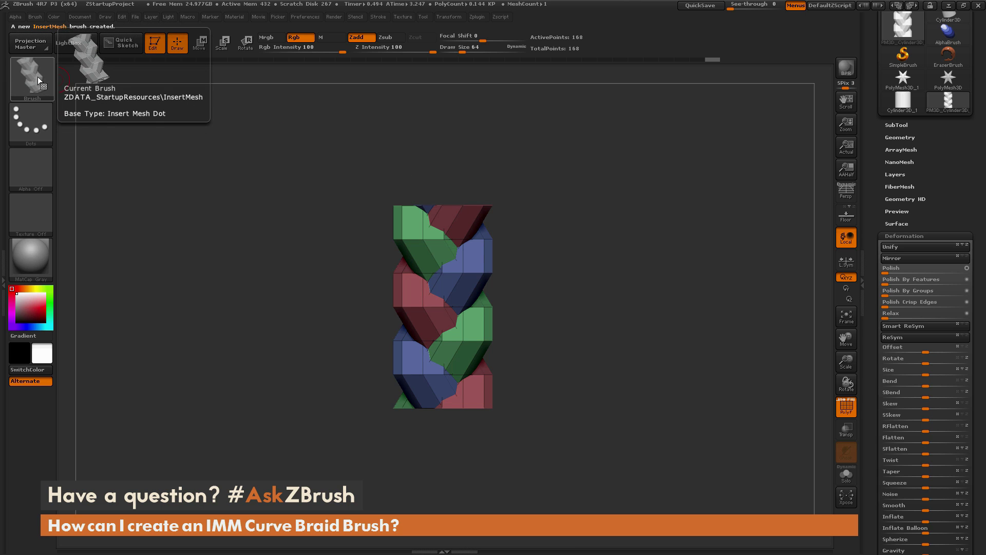
- Switch to a Sphere3D, convert it to a PolyMesh3D, and turn off its polyframe display
scroll(940, 155, up, 3)
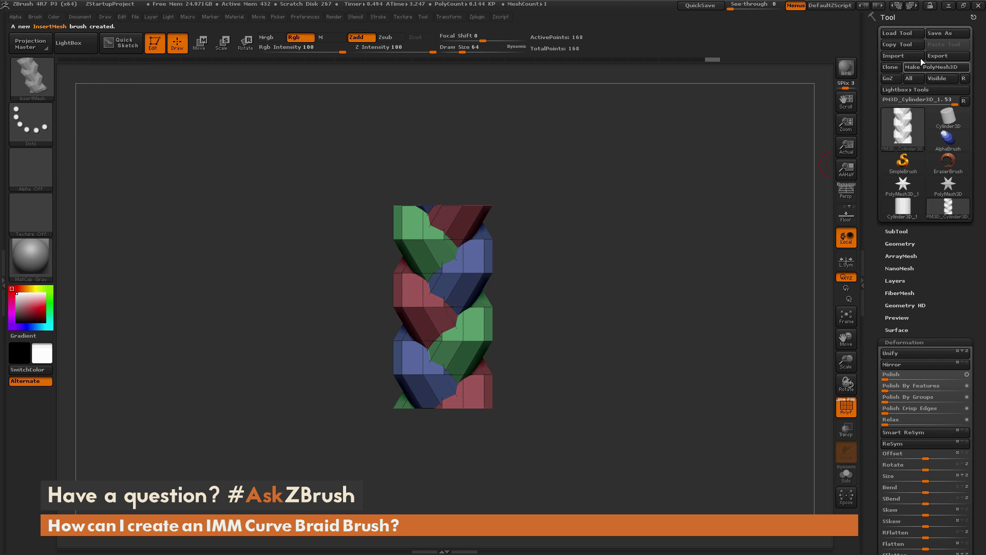
click(950, 119)
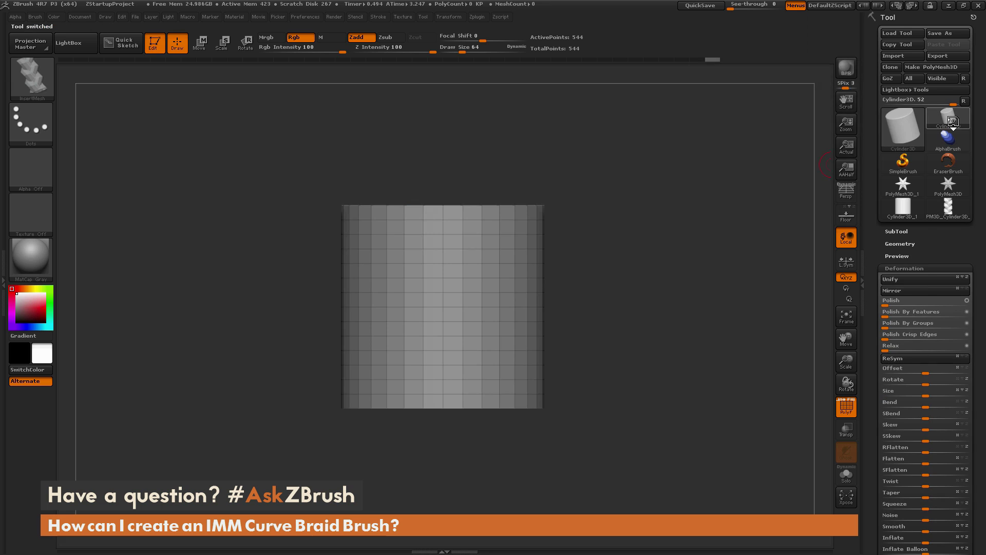
click(949, 120)
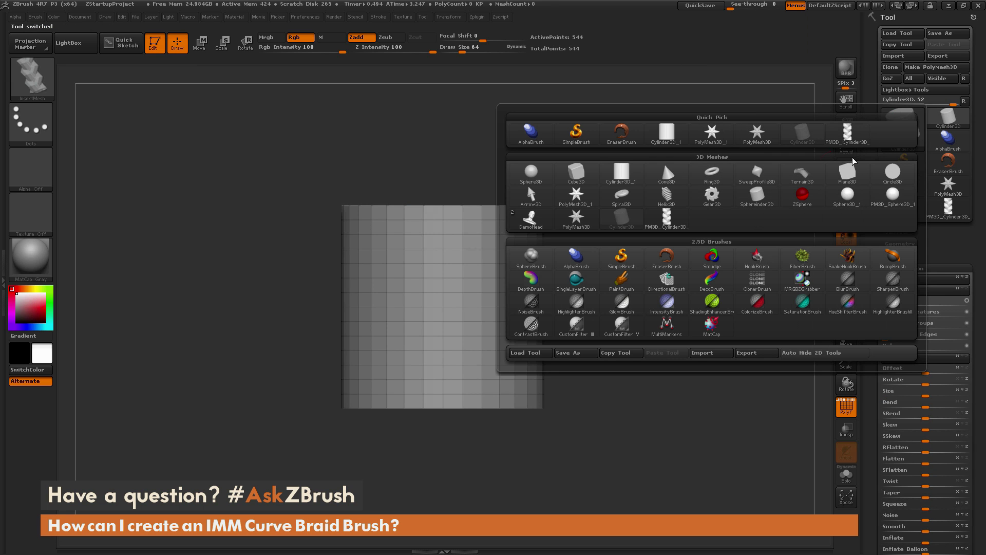
click(533, 178)
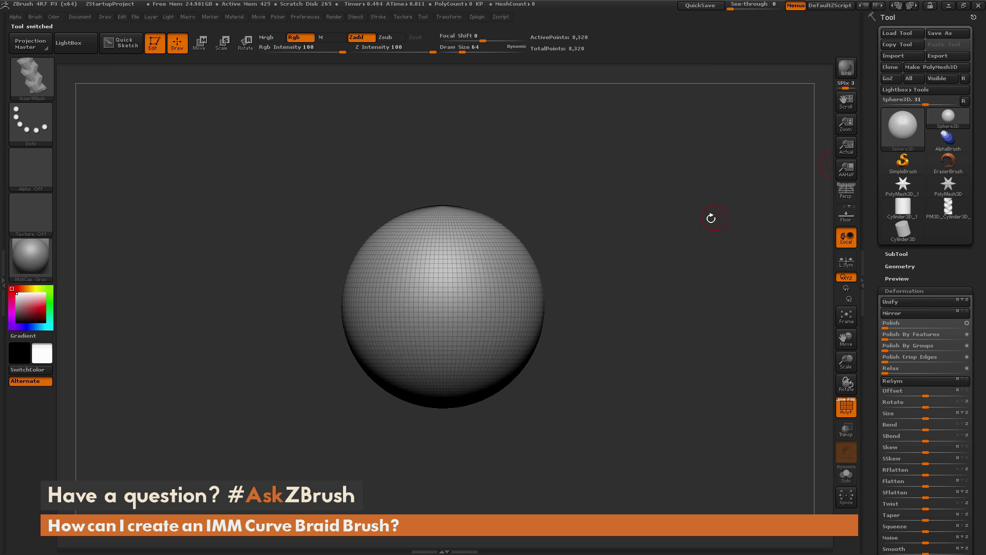
click(949, 67)
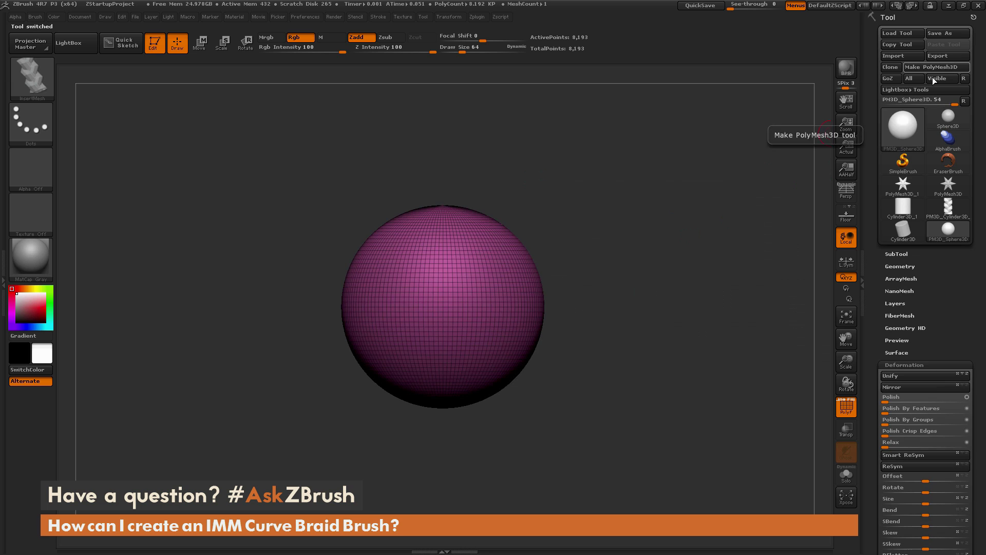
click(846, 407)
click(903, 266)
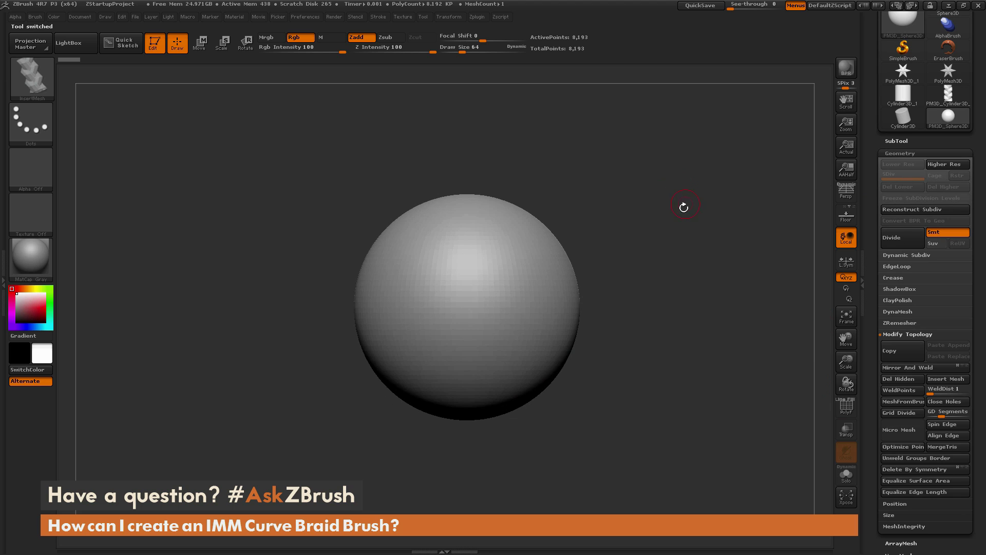
- Test the braid brush by inserting several braid pieces at different sizes and angles across the sphere
drag(656, 205, 626, 201)
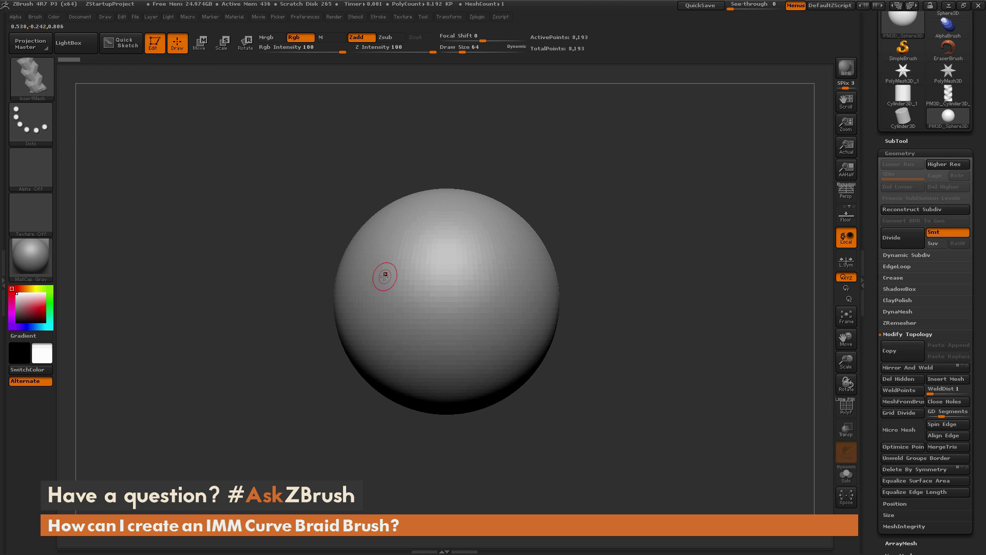
drag(464, 262, 484, 317)
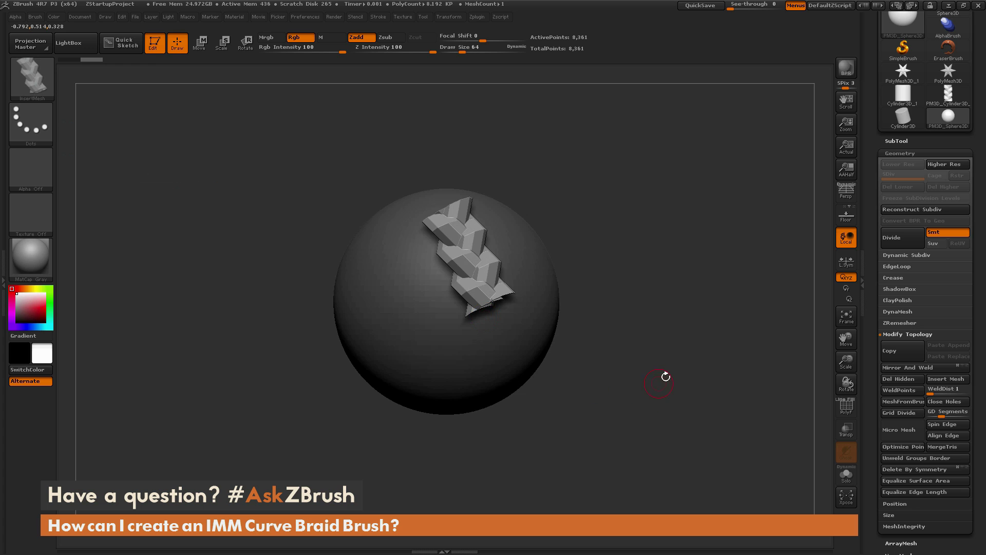
drag(665, 376, 622, 344)
drag(411, 281, 575, 337)
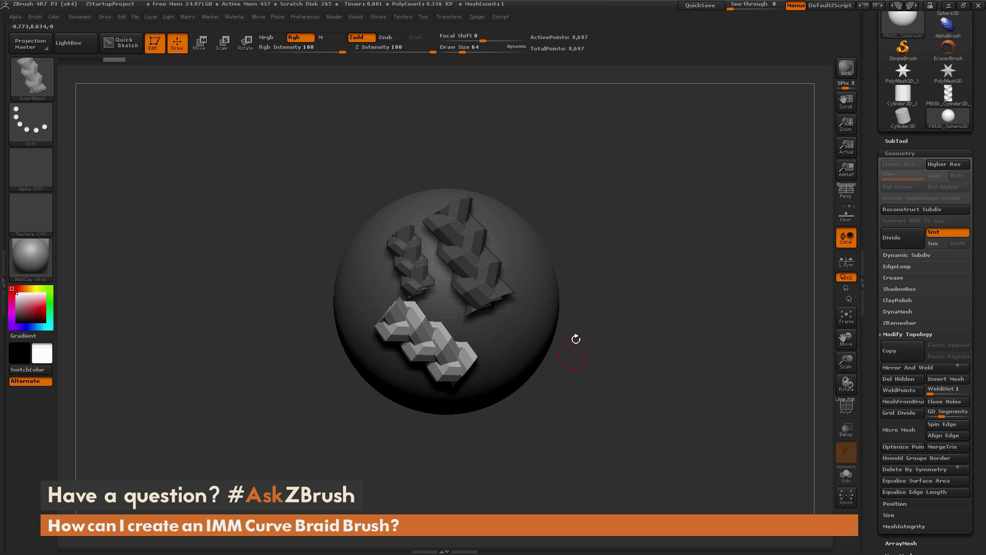
drag(546, 286, 557, 313)
drag(508, 339, 513, 362)
drag(377, 266, 369, 281)
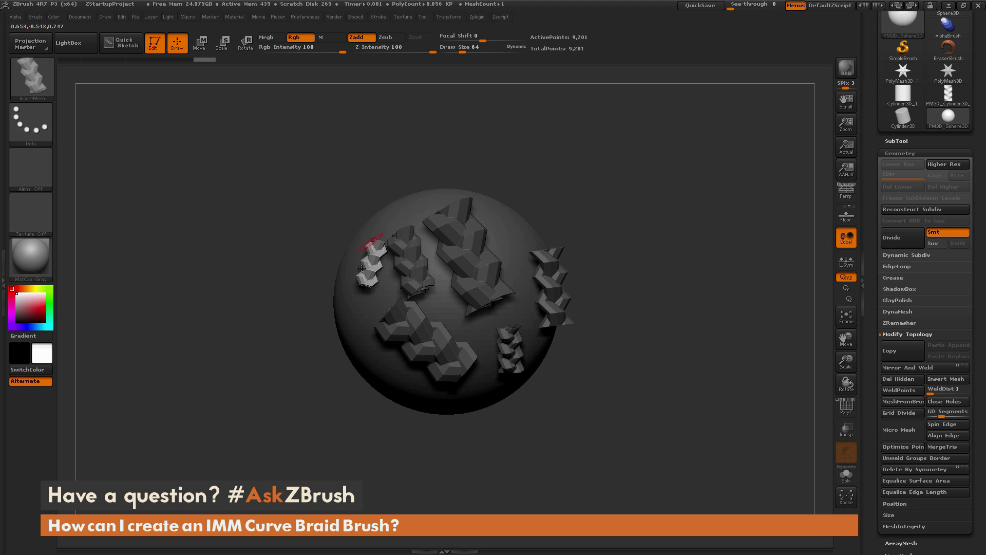
drag(370, 246, 371, 278)
- Undo all the test braid insertions on the sphere
key(ctrl+z)
key(ctrl+z)
key(ctrl+z)
key(ctrl+z)
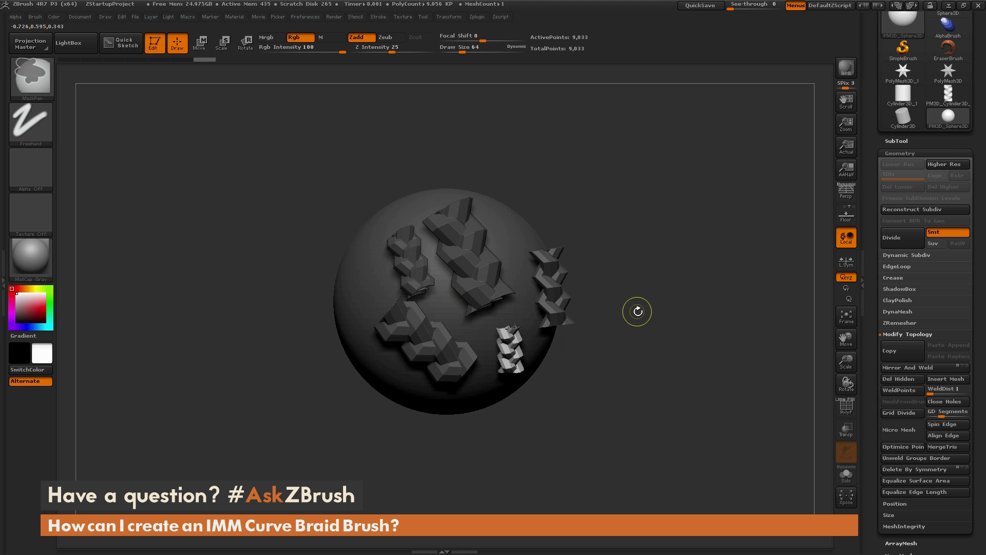
key(ctrl+z)
key(ctrl+z)
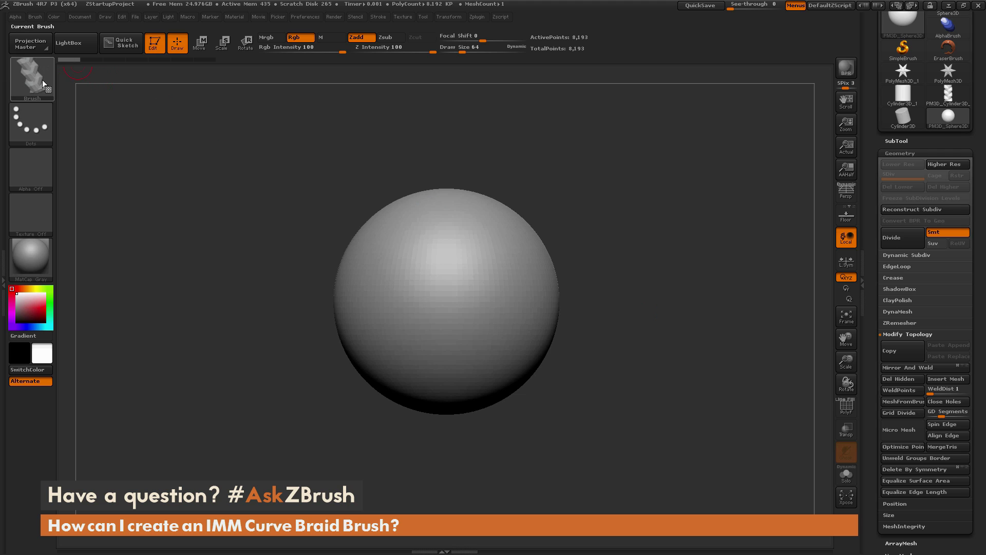
- Turn on Curve Mode for the braid brush, try a curve stroke down the sphere, and undo it
click(380, 19)
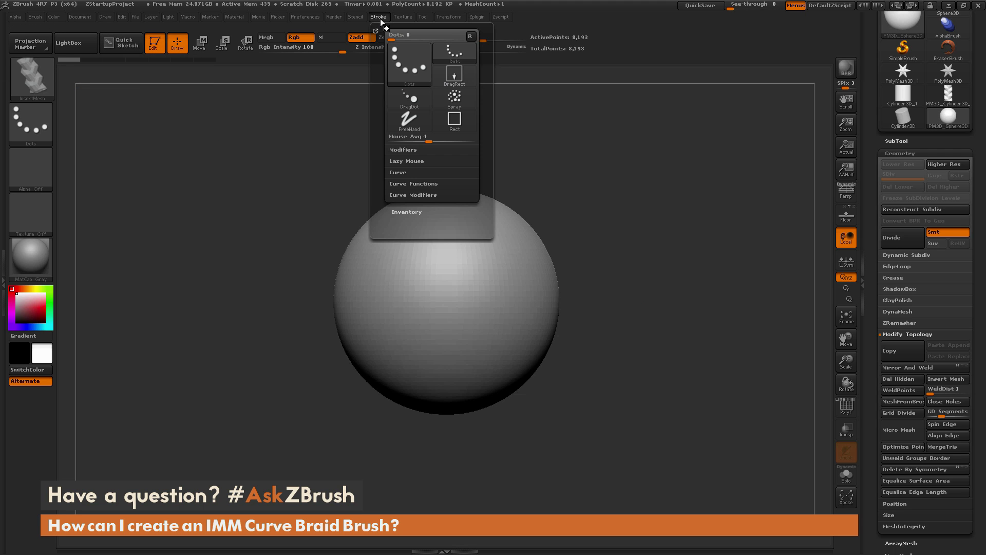
click(397, 173)
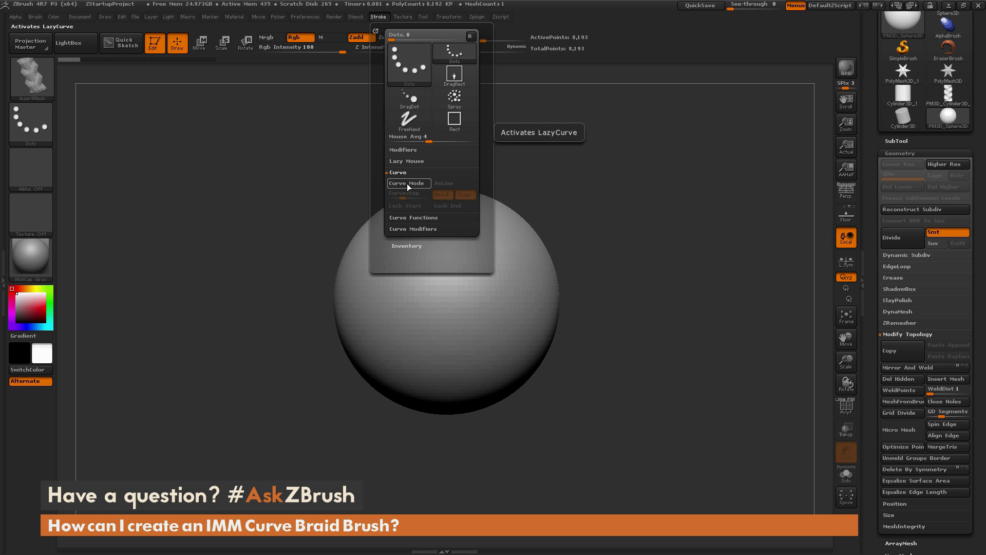
click(407, 184)
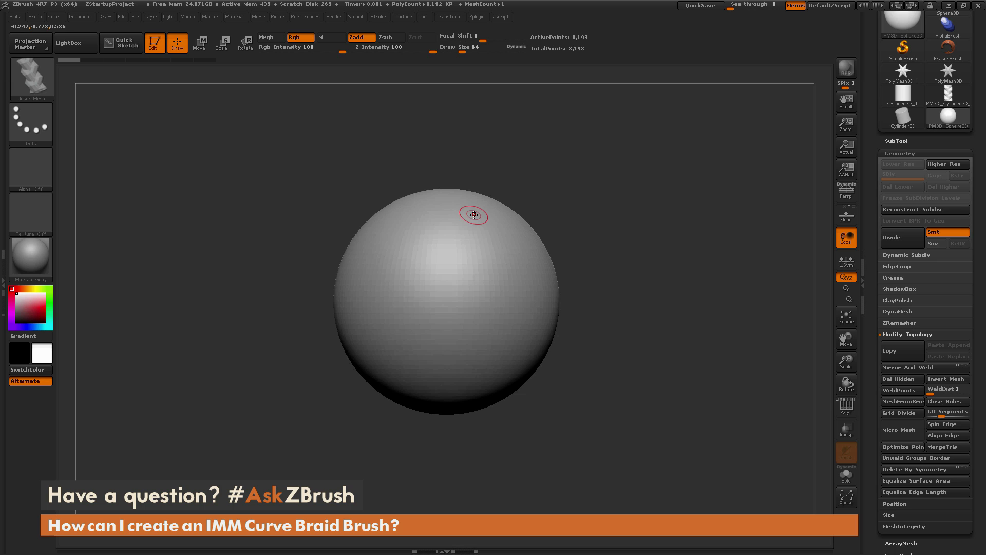
mouse_move(464, 262)
mouse_down()
mouse_move(465, 319)
mouse_move(438, 333)
mouse_move(502, 359)
mouse_up()
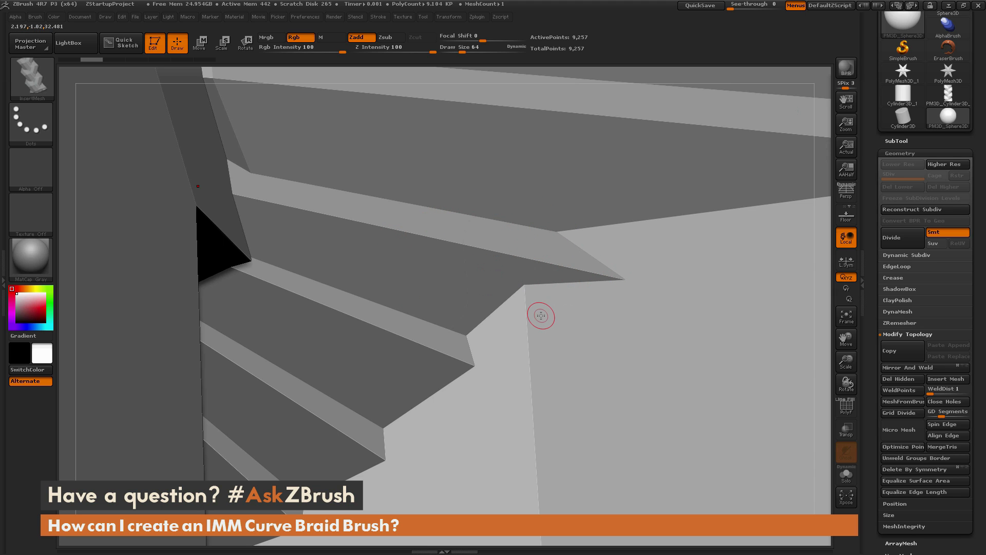
key(ctrl)
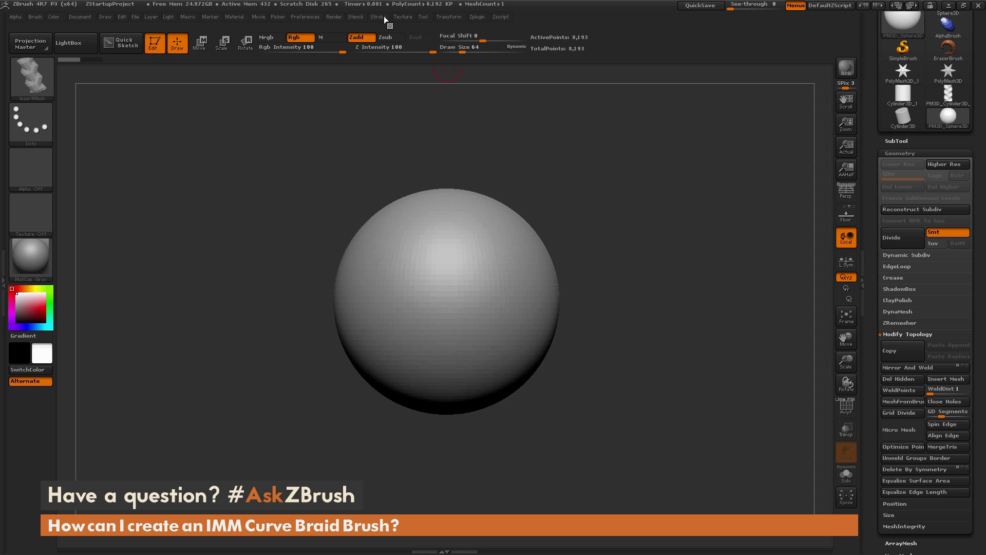
- Turn off Curve Mode and insert a single upright braid piece on the front of the sphere
click(382, 16)
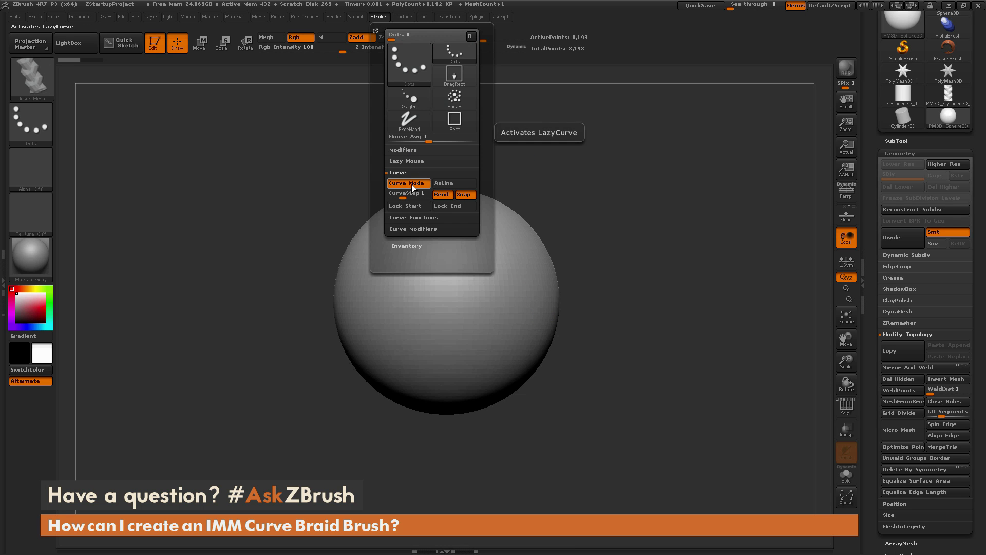
drag(451, 264, 454, 187)
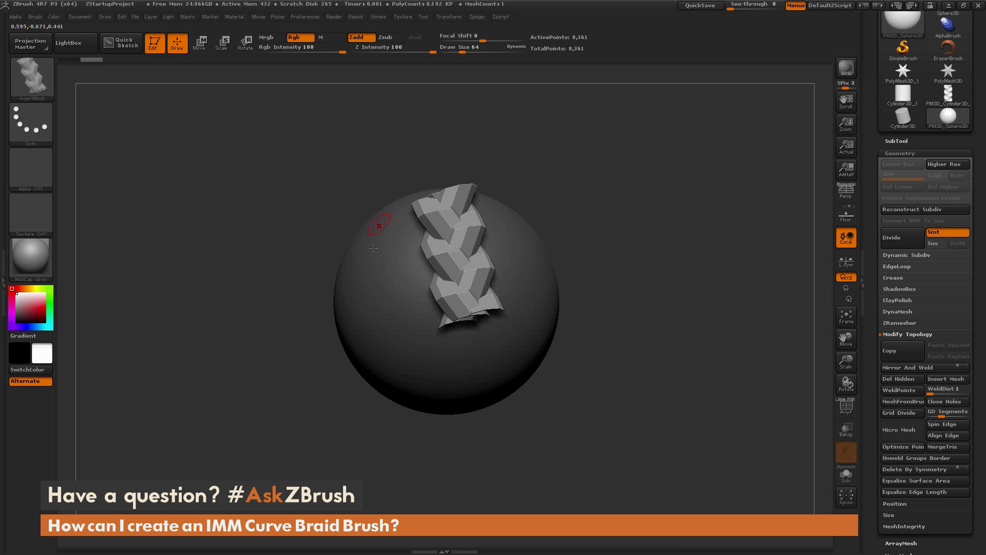
- Display the polyframe on the inserted braid piece and look up the IMM zipper brush in the brush library
click(846, 408)
key(f)
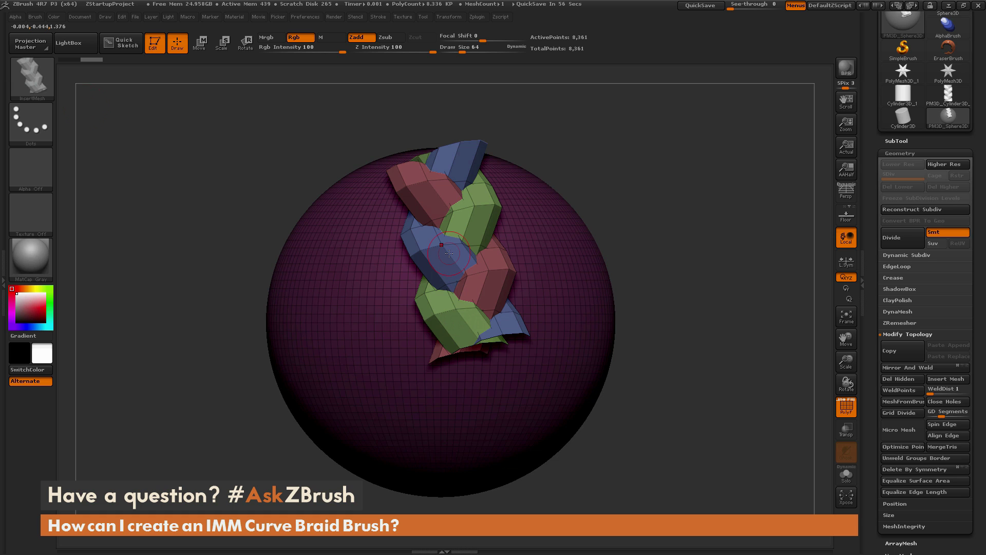
click(46, 81)
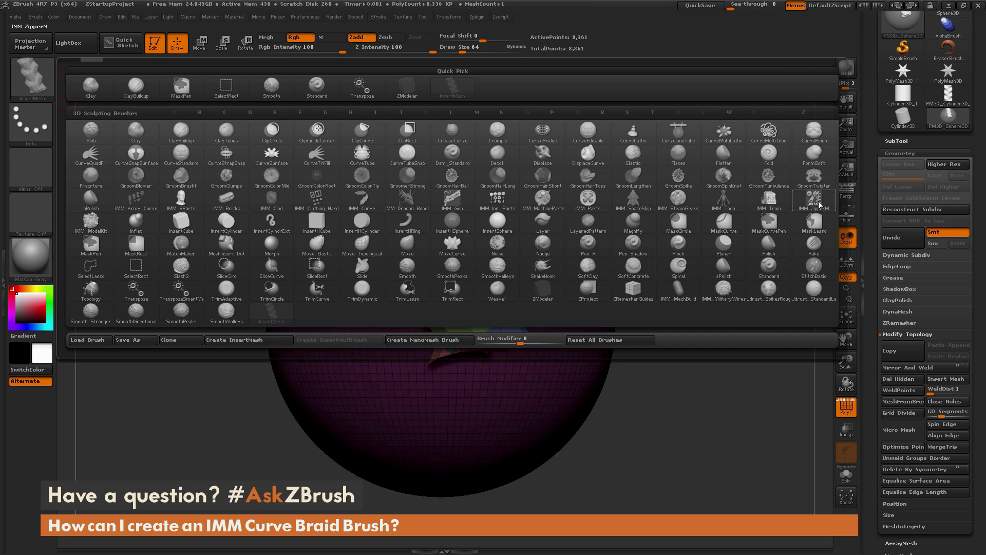
mouse_move(819, 205)
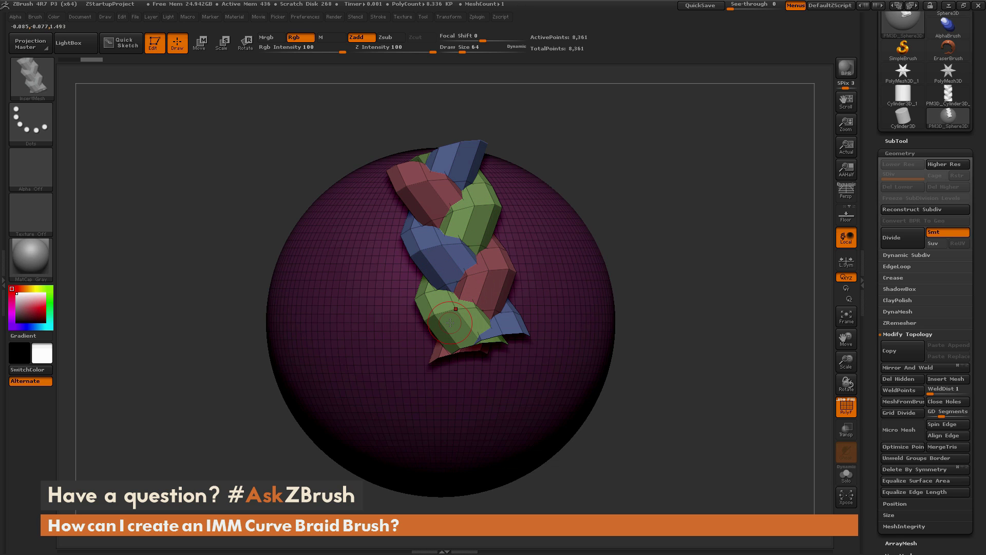
- Undo the single braid insertion and turn on Curve Mode for the brush, trying and undoing one curve stroke on the sphere
key(ctrl+z)
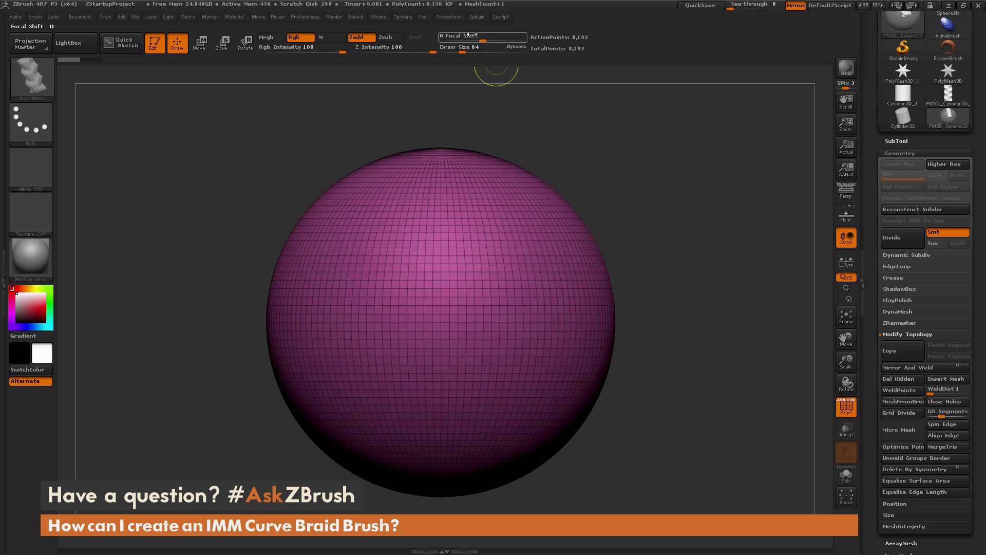
click(402, 17)
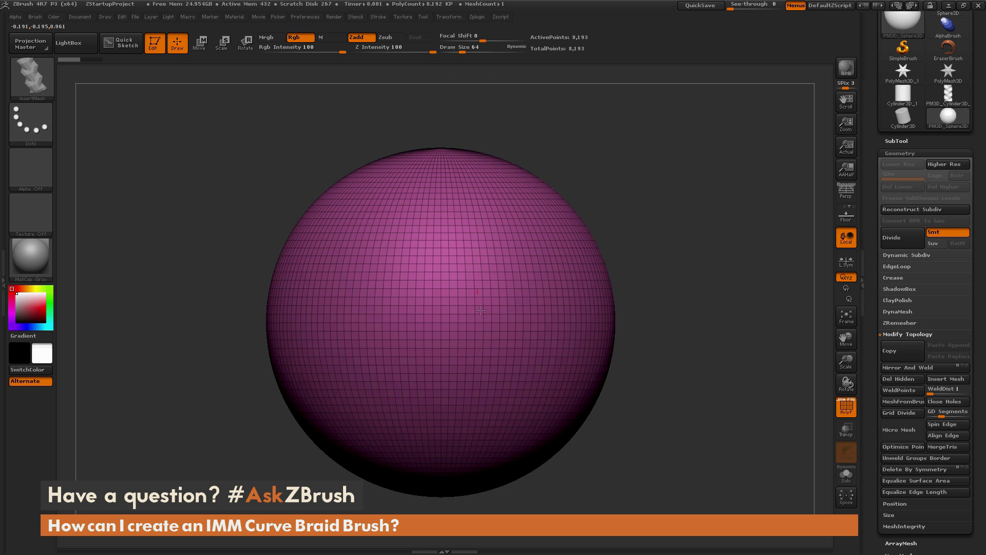
mouse_move(480, 310)
mouse_down()
mouse_move(498, 399)
mouse_move(695, 411)
mouse_up()
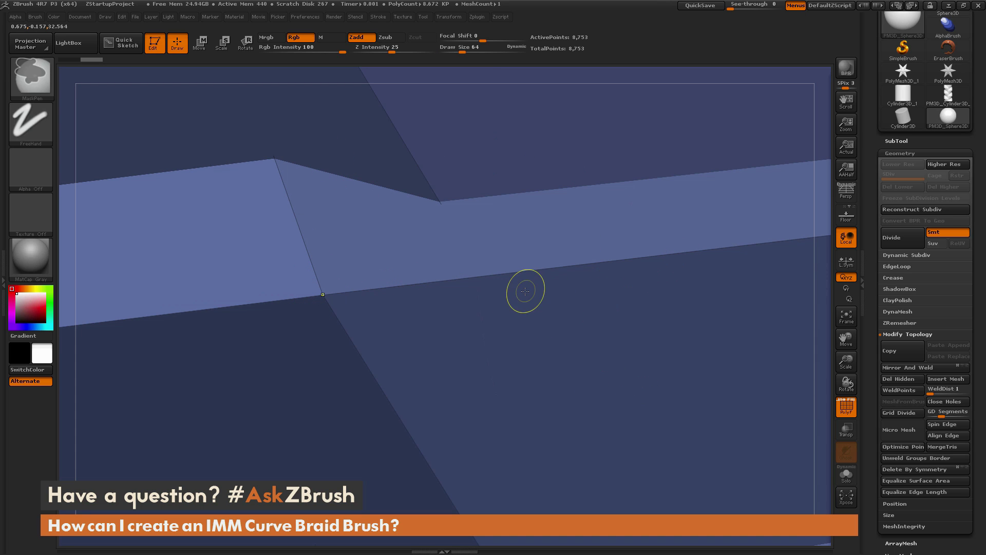
key(ctrl+z)
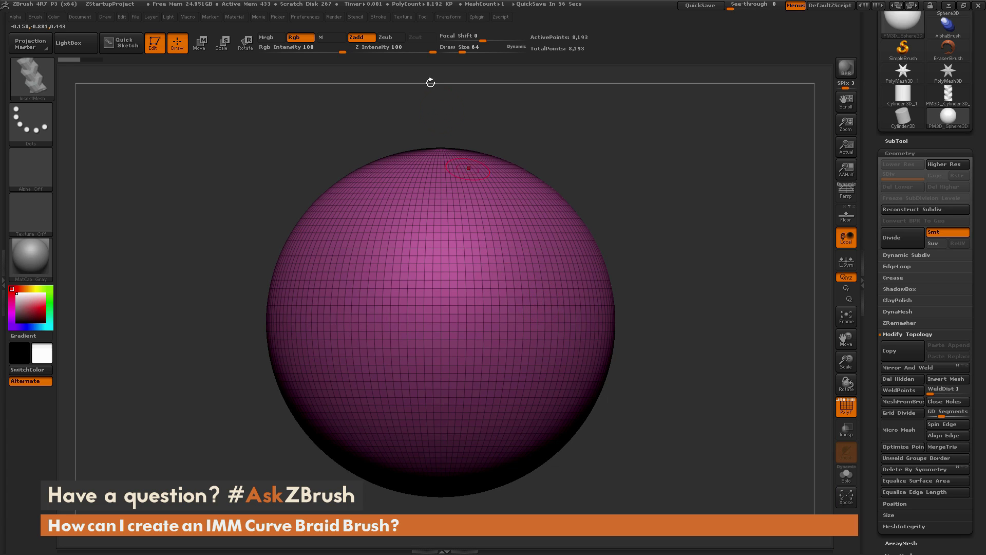
click(379, 17)
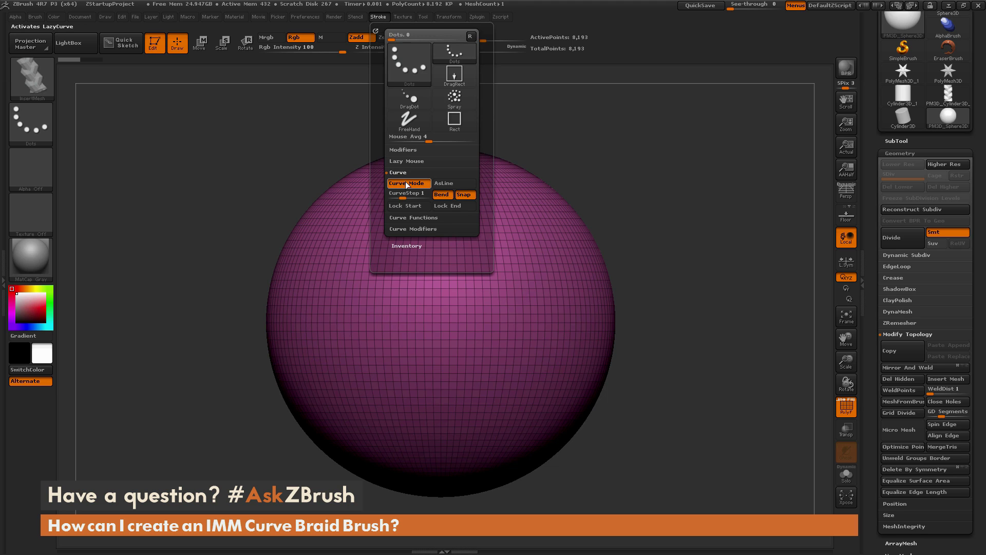
- Turn off Tri Parts in the braid brush's modifiers
click(35, 17)
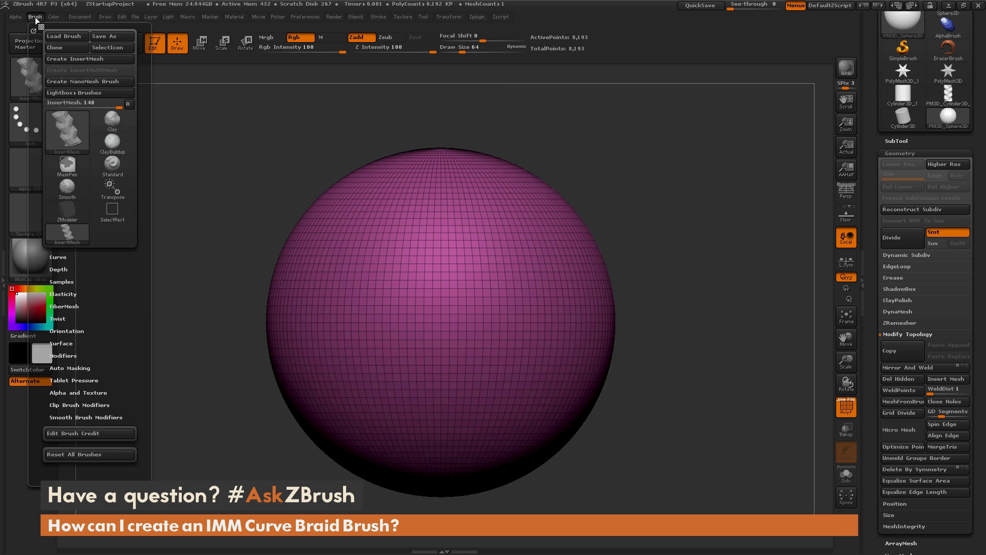
click(69, 356)
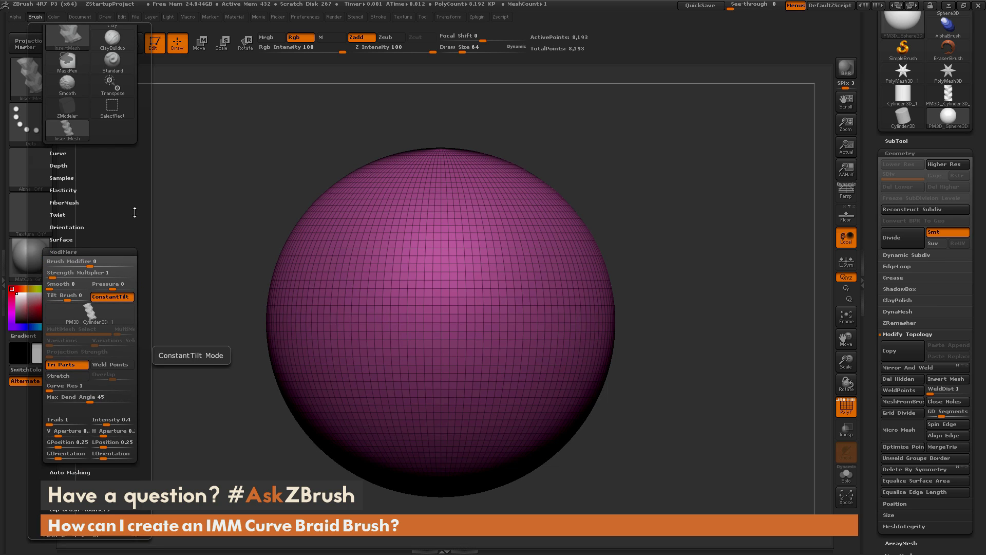
scroll(72, 257, down, 3)
click(73, 211)
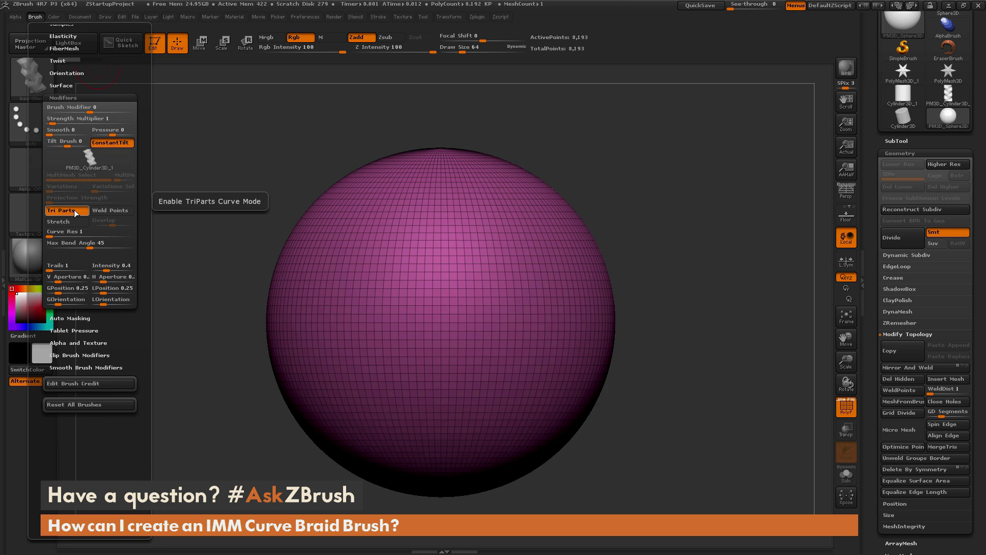
click(74, 210)
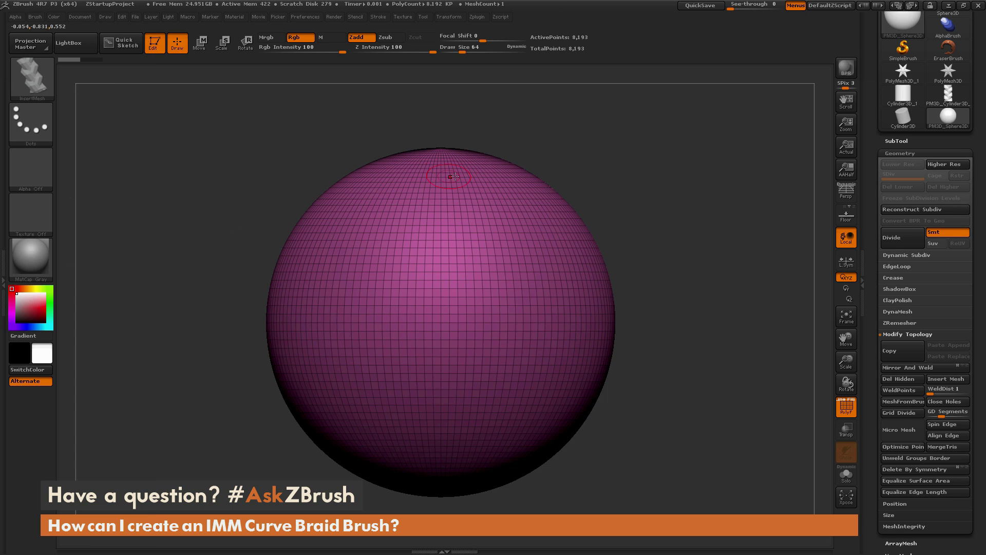
- Try an S-shaped braid curve down the front of the sphere, hide the polyframe, and undo the curve
mouse_move(452, 198)
mouse_down()
mouse_move(472, 283)
mouse_move(446, 360)
mouse_move(381, 366)
mouse_up()
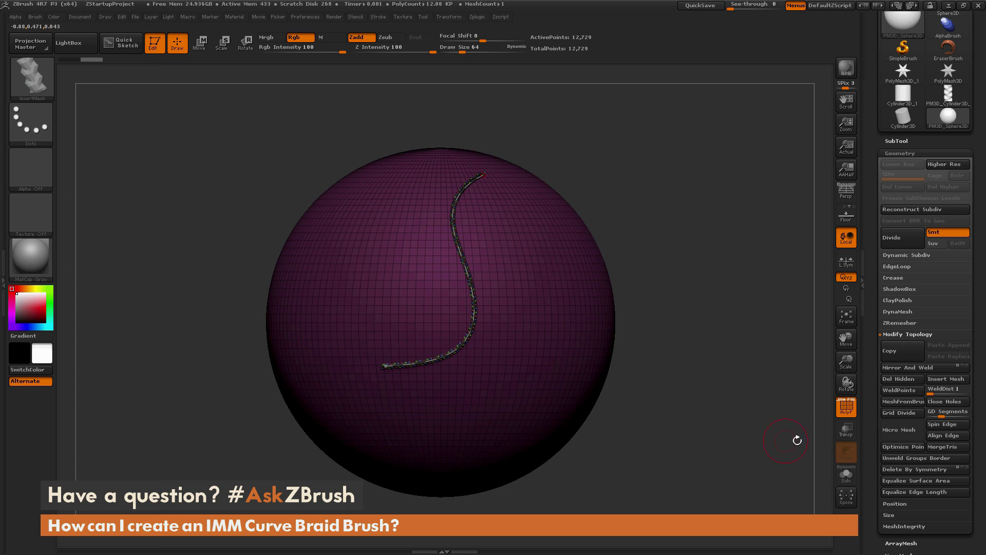
click(838, 411)
key(space)
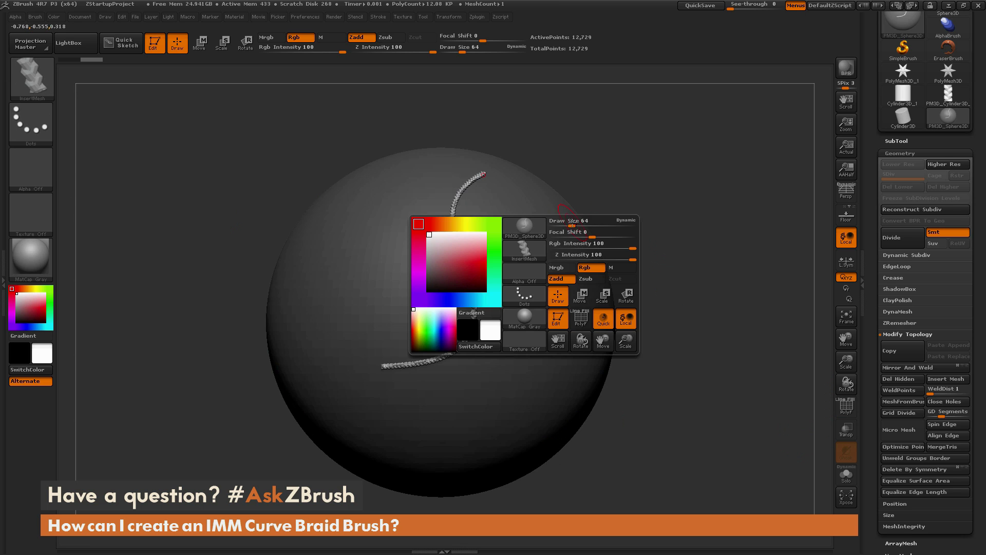
key(ctrl+z)
- Draw a thicker diagonal braid curve down the sphere with a draw size of 148 and inspect the joints between its segments
mouse_move(518, 185)
mouse_down()
mouse_move(486, 221)
mouse_move(397, 394)
mouse_up()
drag(667, 230, 694, 221)
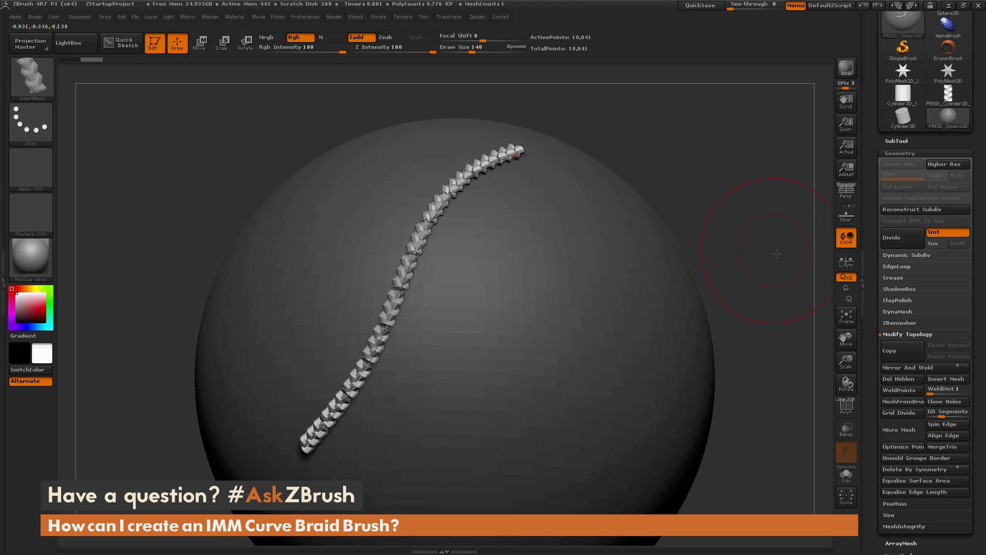
drag(726, 254, 783, 272)
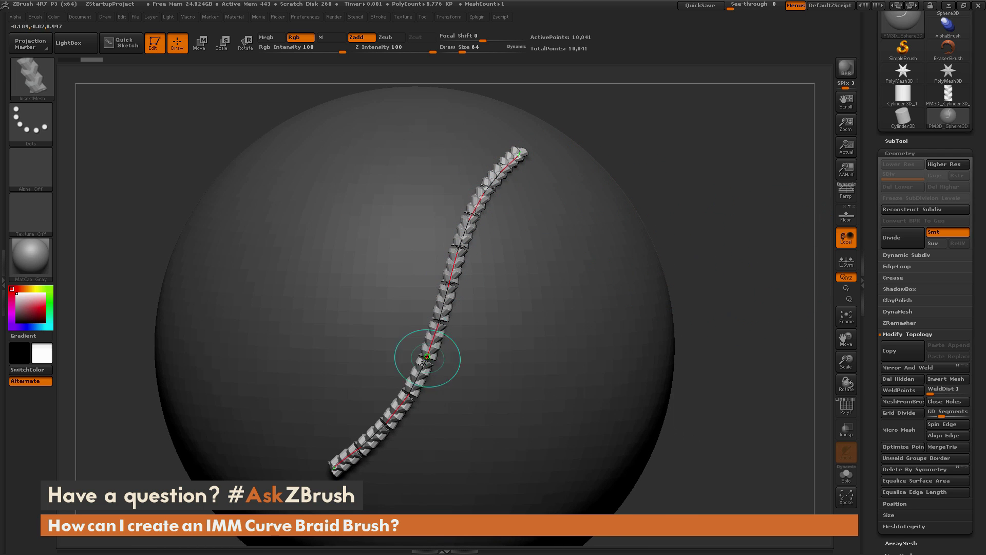
drag(729, 195, 737, 200)
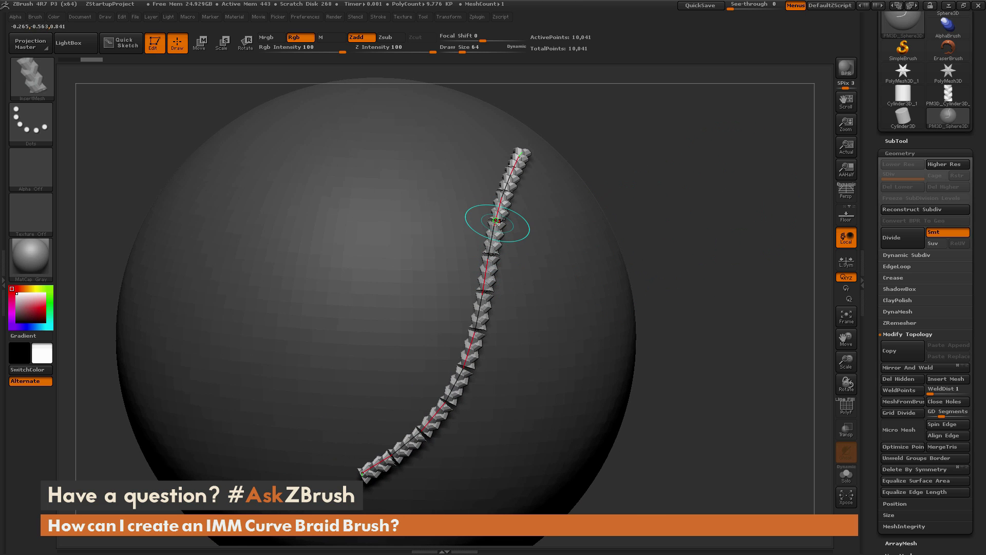
drag(477, 229, 440, 242)
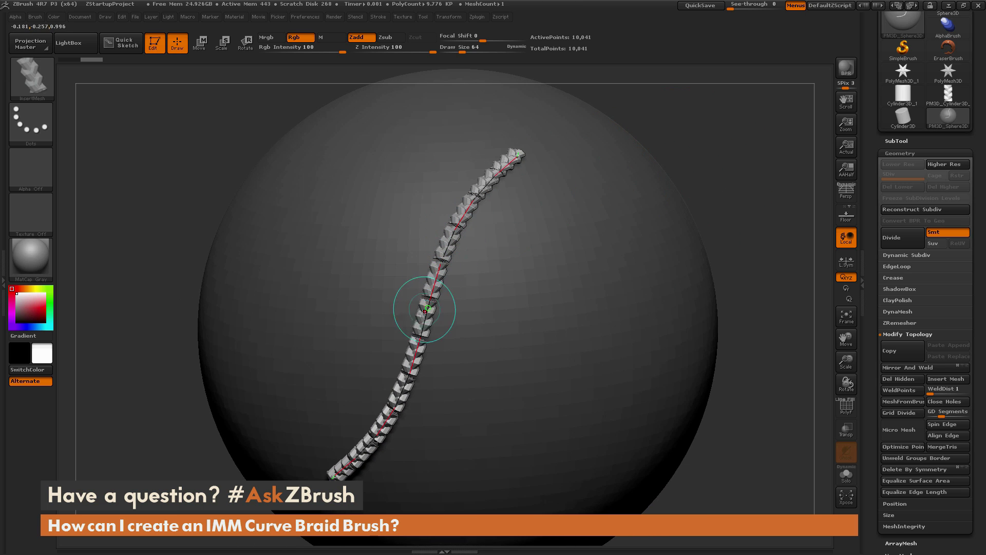
drag(398, 390, 462, 329)
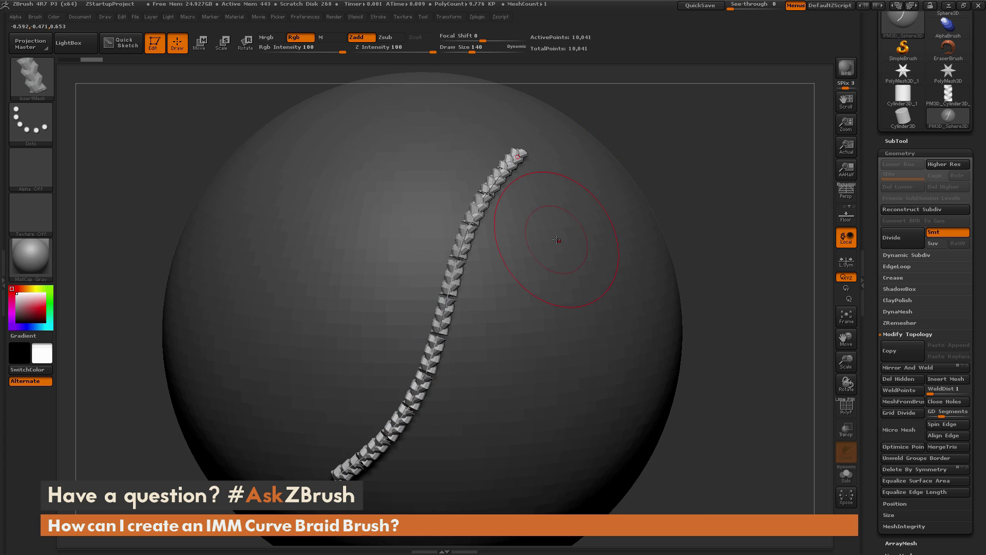
- Enable Weld Points and Stretch in the brush modifiers, set Curve Res to 25, and update the existing braid curve with these settings
click(35, 17)
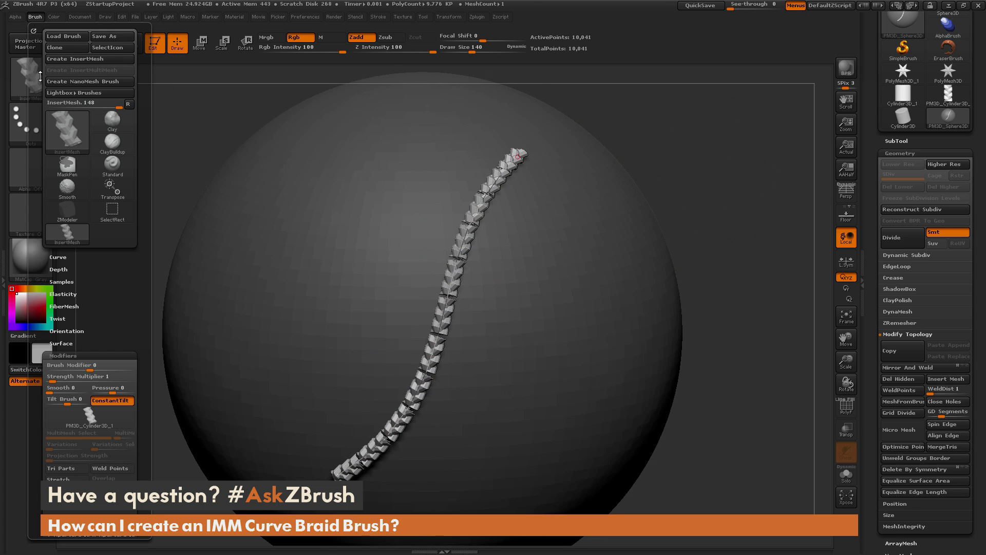
scroll(77, 308, down, 5)
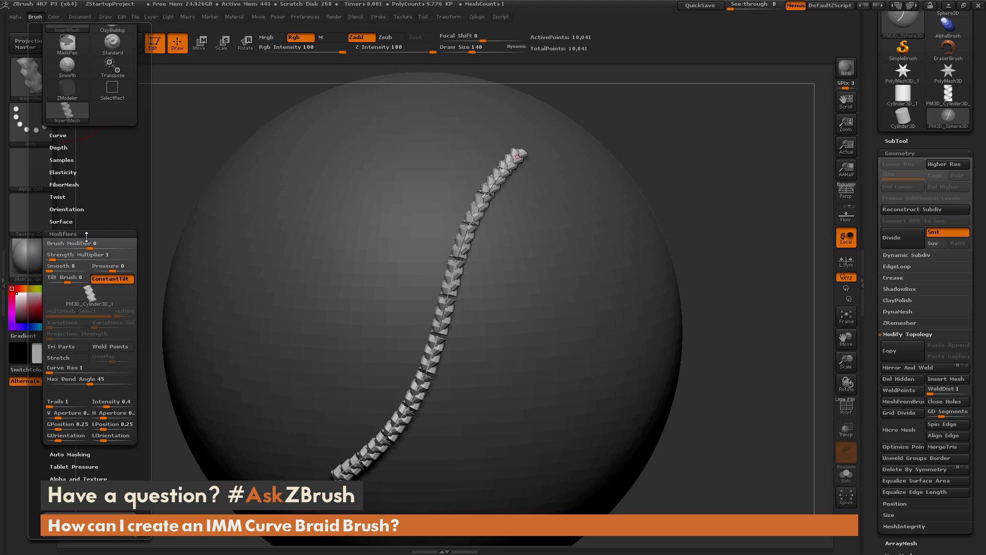
click(118, 347)
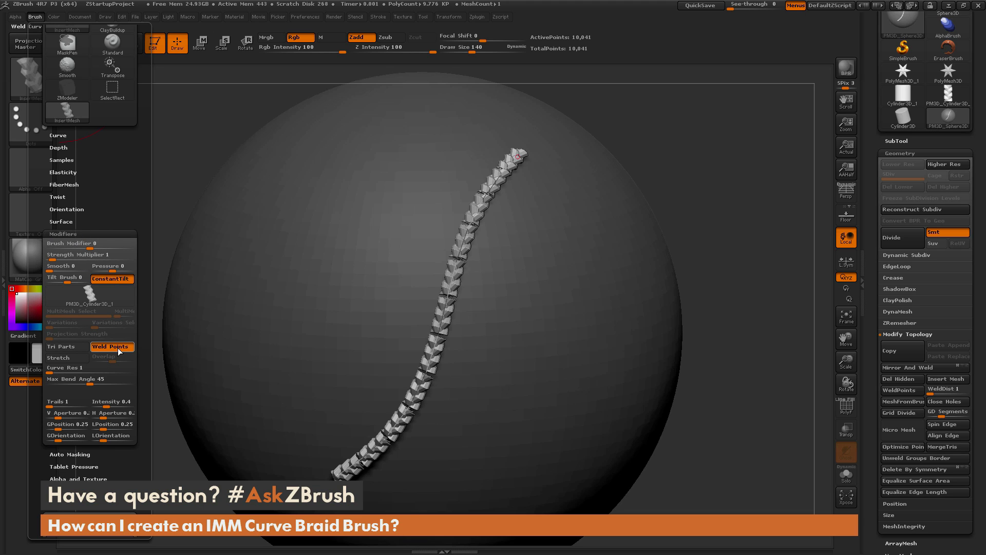
click(69, 359)
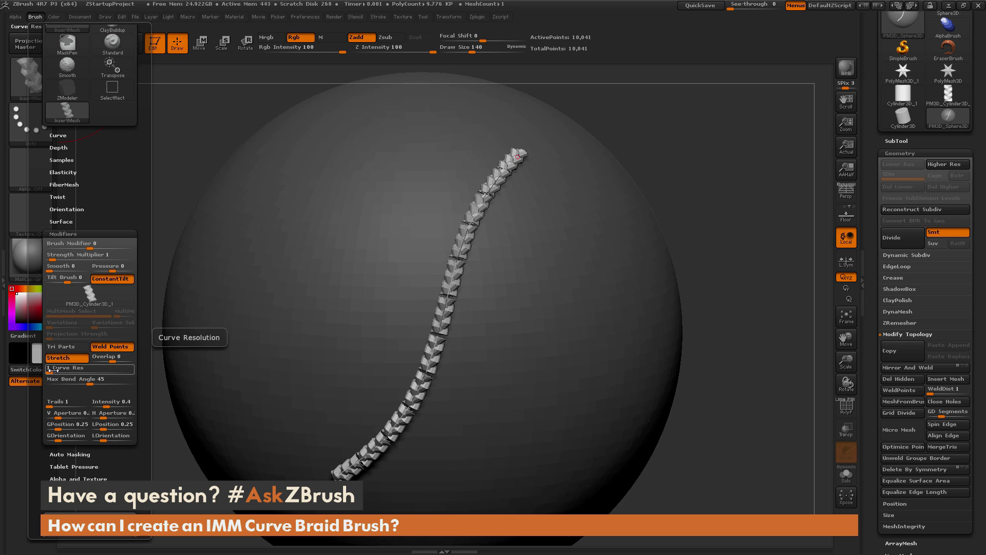
drag(49, 369, 135, 369)
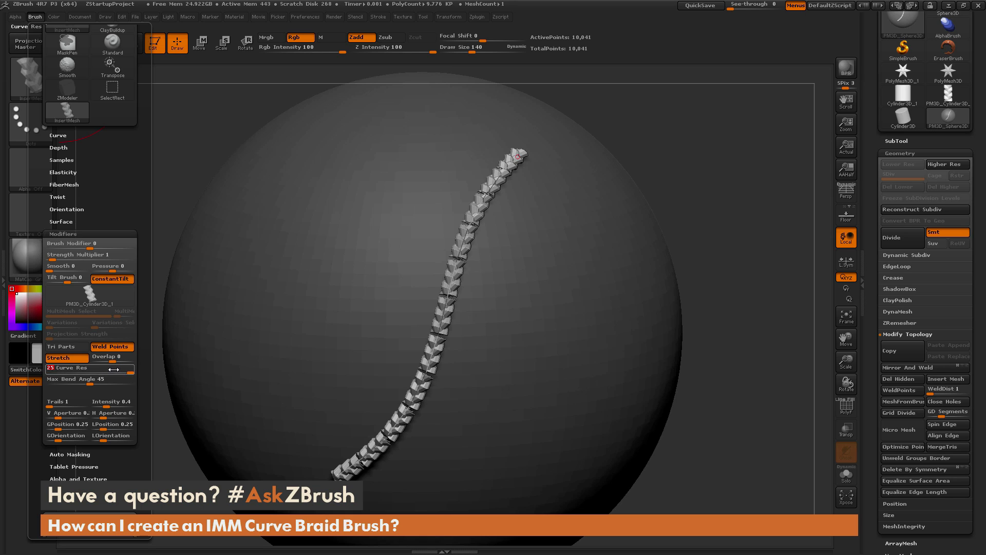
drag(106, 385, 139, 386)
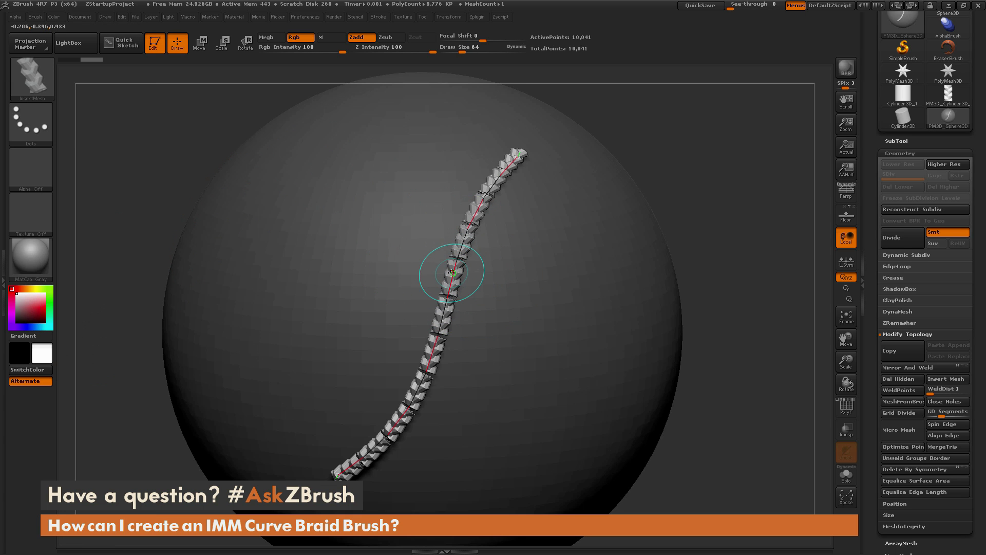
click(452, 273)
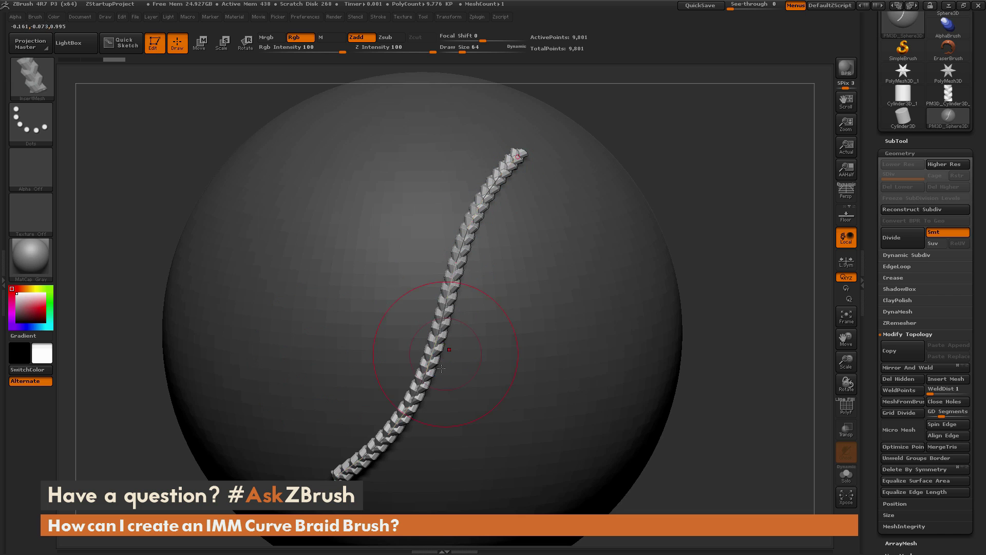
- Test the welded braid brush by drawing several differently curved strokes across the sphere, ending with an S-shaped braid
mouse_move(499, 158)
mouse_down()
mouse_move(476, 122)
mouse_move(331, 139)
mouse_move(351, 290)
mouse_move(523, 311)
mouse_move(610, 251)
mouse_up()
key(ctrl+shift+z)
key(ctrl+shift+z)
key(ctrl+shift+z)
key(ctrl+shift+z)
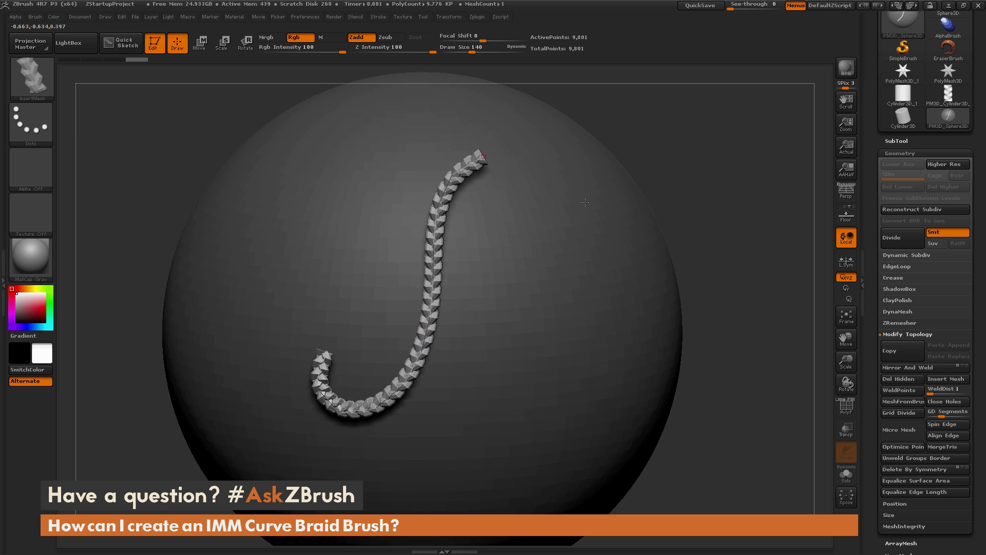
mouse_move(586, 189)
mouse_down()
mouse_move(445, 303)
mouse_move(246, 255)
mouse_move(175, 395)
mouse_up()
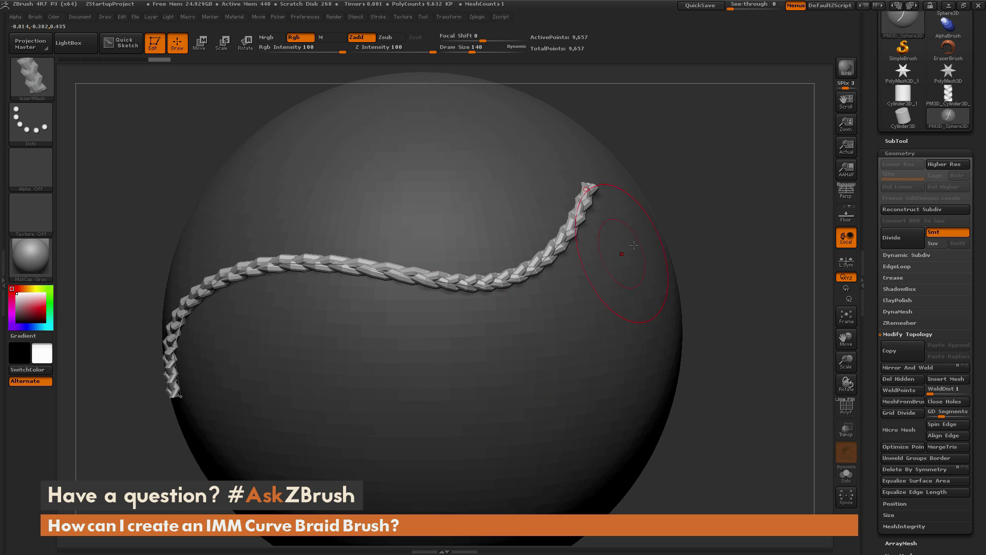
drag(273, 442, 267, 431)
key(bracketleft)
key(bracketleft)
key(bracketleft)
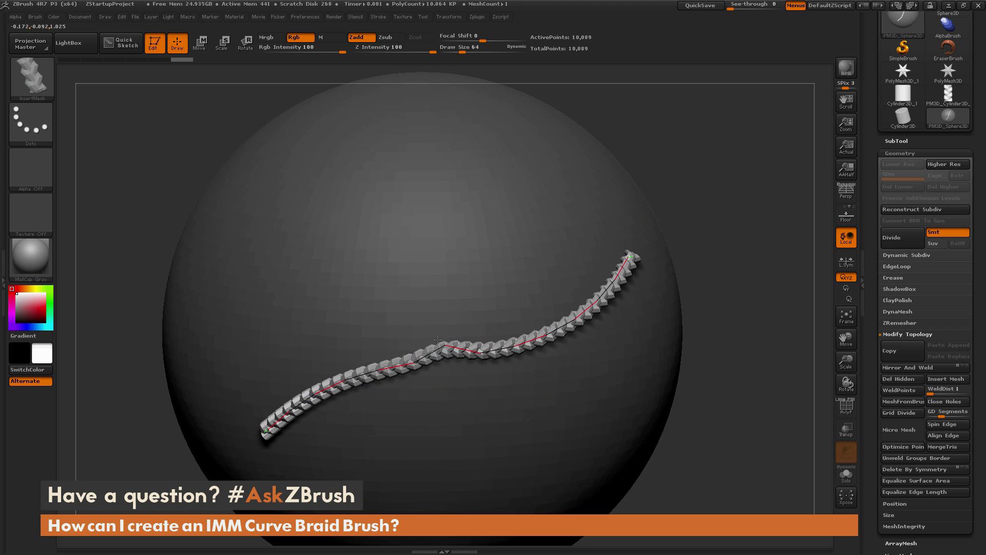
mouse_move(221, 414)
mouse_down()
mouse_move(257, 339)
mouse_move(414, 287)
mouse_move(355, 221)
mouse_move(365, 165)
mouse_up()
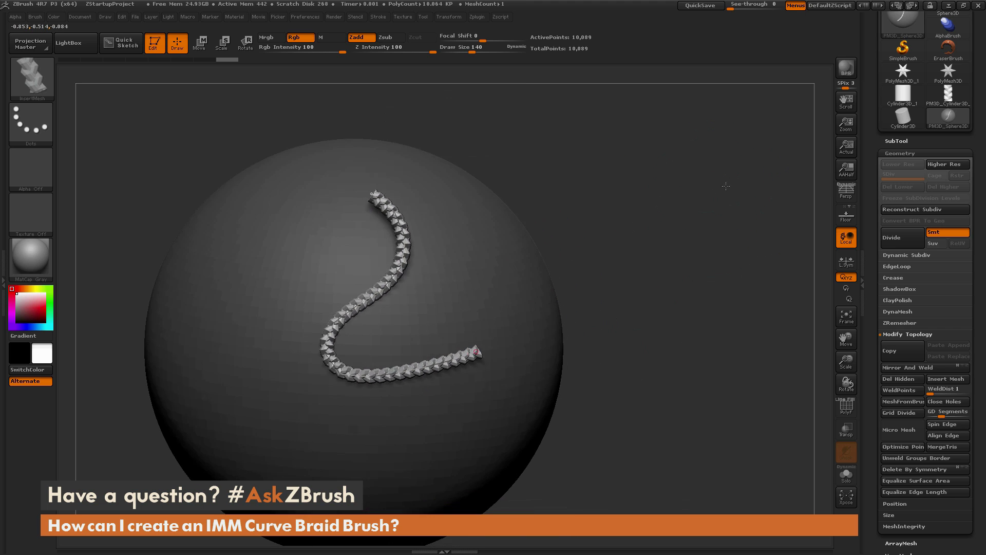
- Examine from the side how the braid sits relative to its curve and the sphere's surface
drag(726, 185, 715, 195)
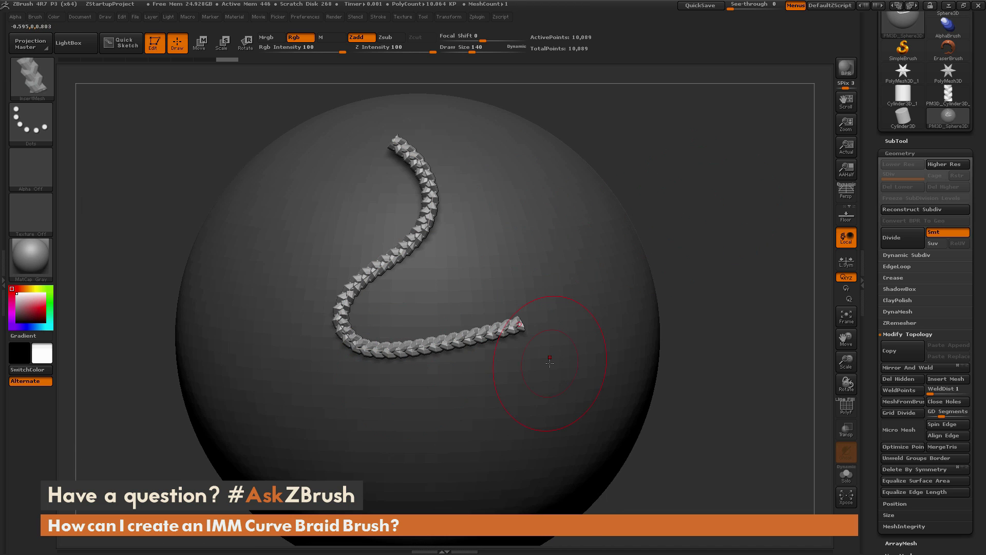
drag(687, 206, 635, 217)
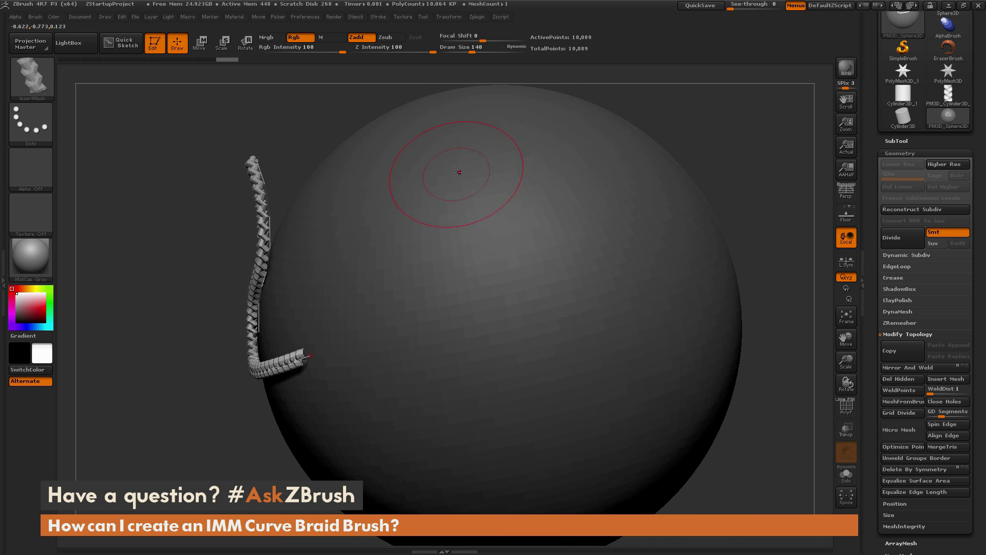
drag(750, 193, 668, 189)
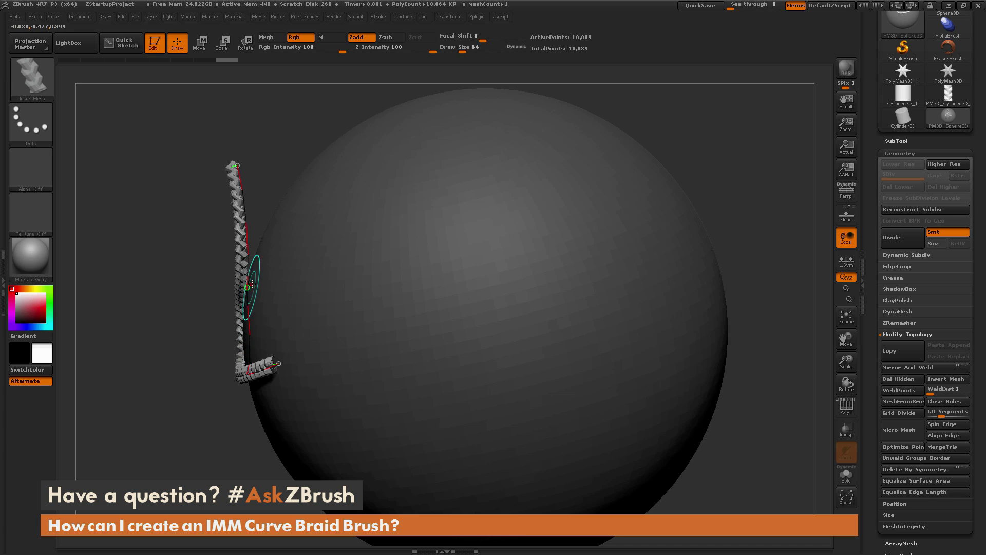
key(bracketright)
key(bracketright)
key(bracketright)
key(bracketleft)
key(bracketleft)
key(bracketleft)
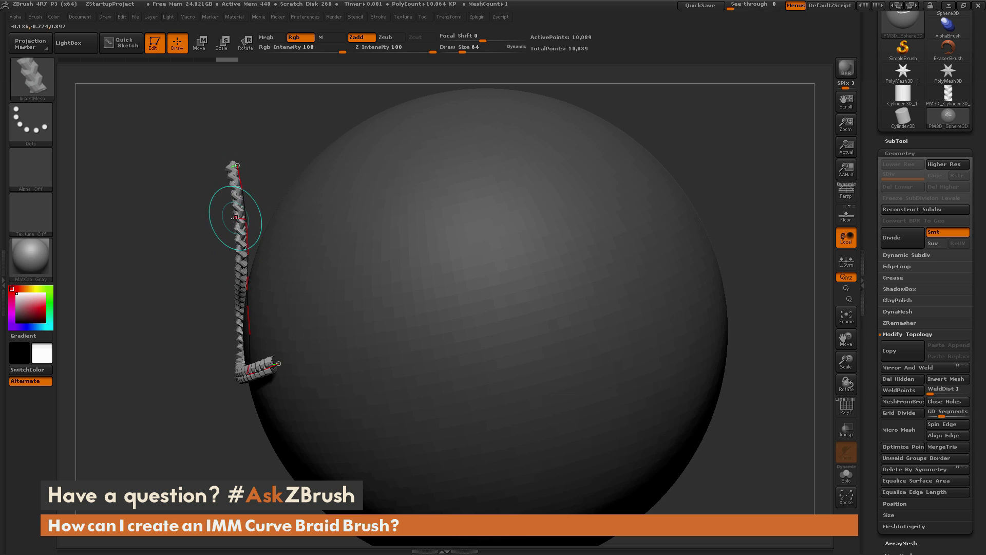
key(bracketright)
key(bracketright)
key(bracketright)
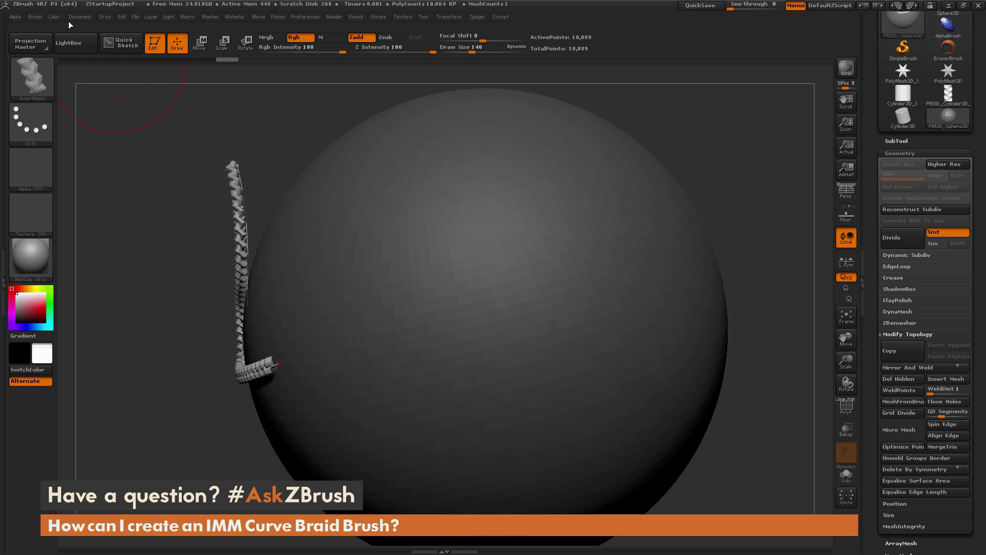
- Set the brush's Imbed depth to 0 and draw a new braid curve down the sphere
click(31, 18)
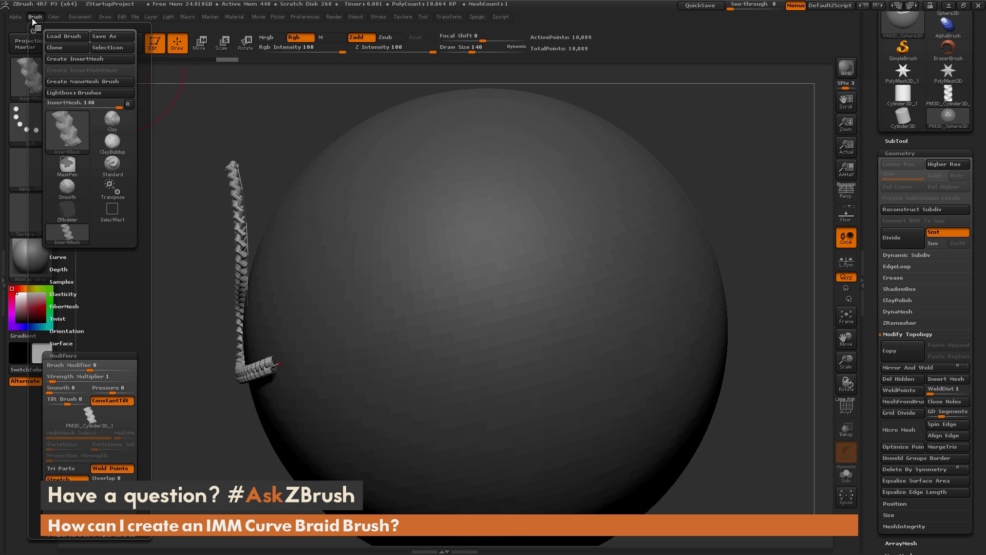
click(58, 269)
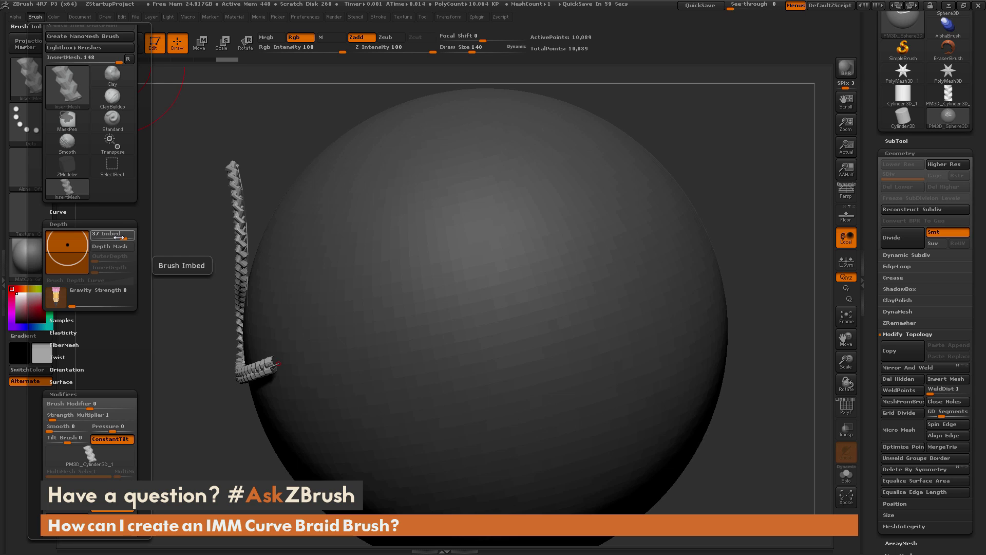
drag(123, 237, 114, 239)
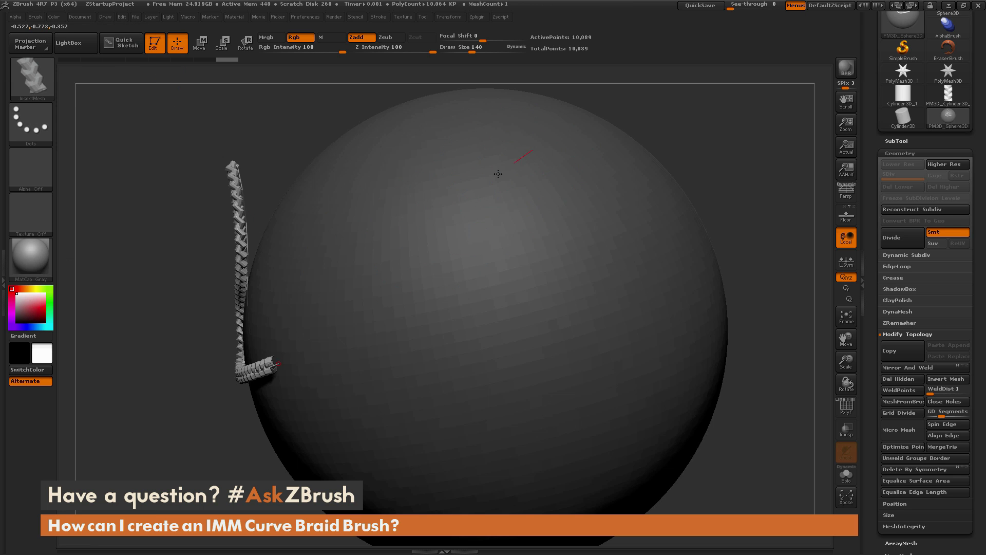
mouse_move(498, 173)
mouse_down()
mouse_move(469, 416)
mouse_move(435, 428)
mouse_up()
drag(748, 145, 802, 135)
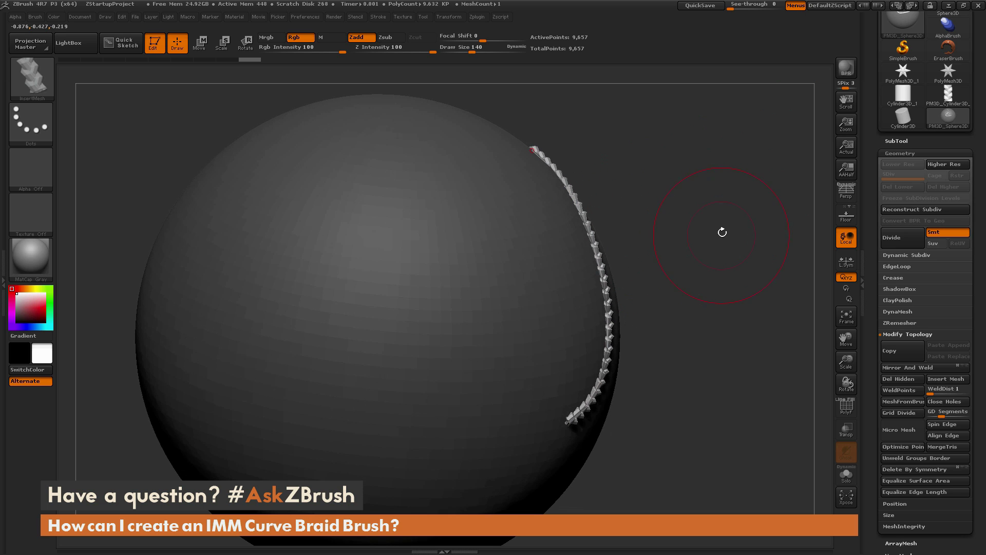
- Examine from the side how the new braid sits along its curve relative to the sphere's surface
alt+drag(722, 232, 668, 288)
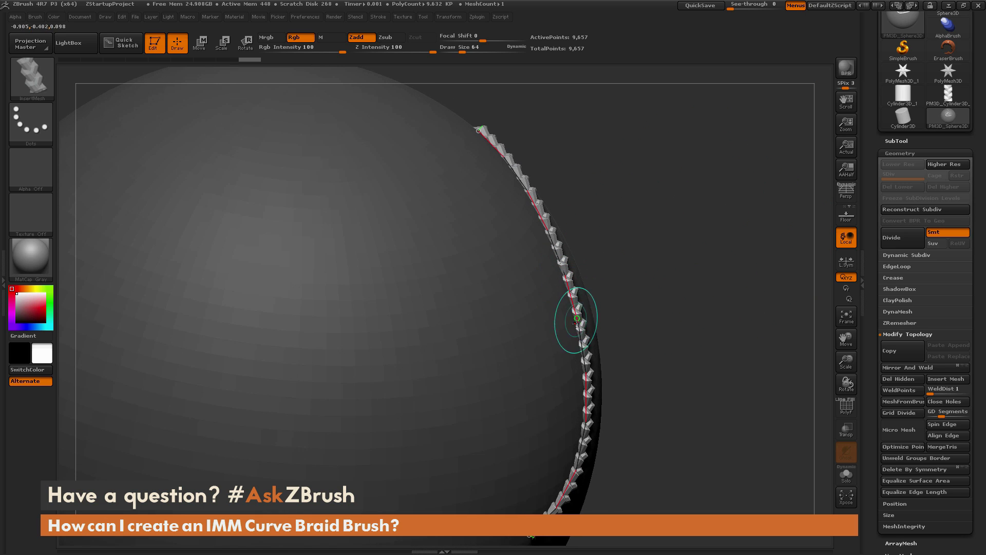
key(bracketright)
key(bracketright)
key(bracketright)
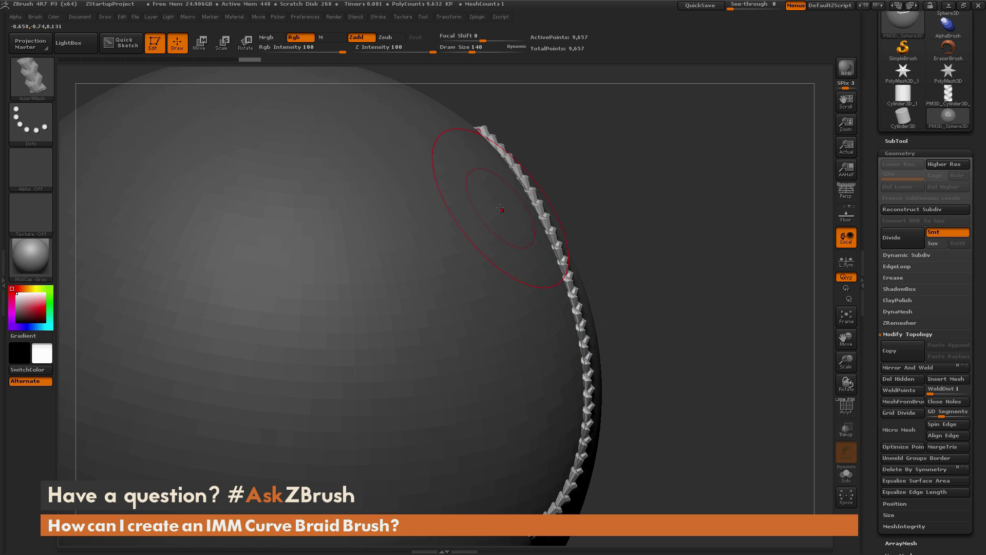
alt+drag(700, 290, 677, 280)
key(bracketleft)
key(bracketleft)
key(bracketleft)
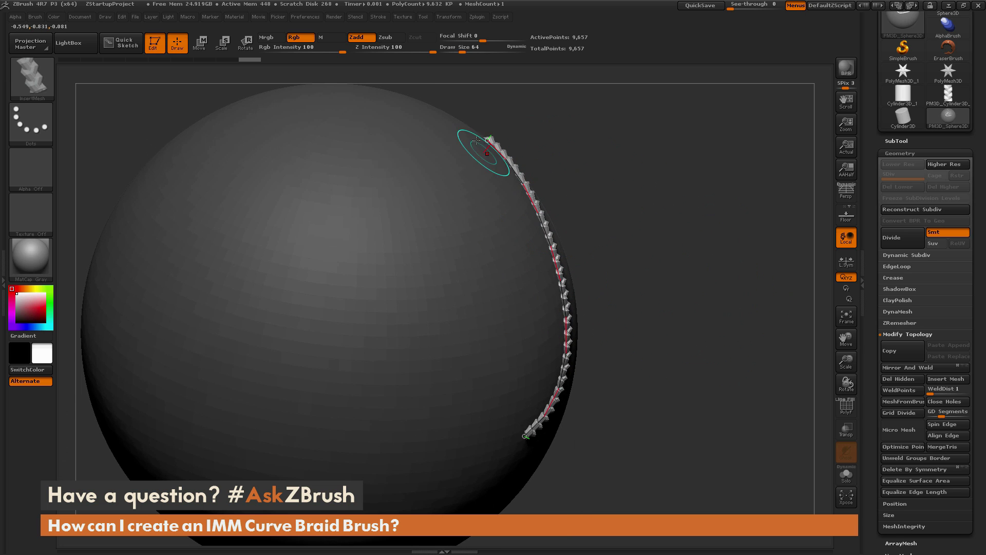
key(bracketright)
key(bracketright)
key(bracketright)
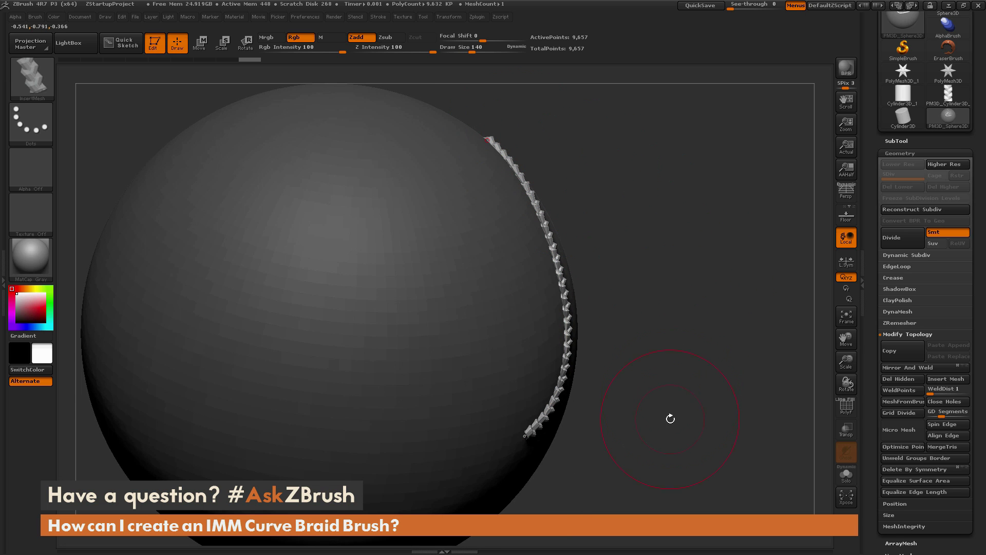
- Set the brush's Imbed depth to 100, update the braid curve with it, and inspect its offset from the sphere
click(37, 17)
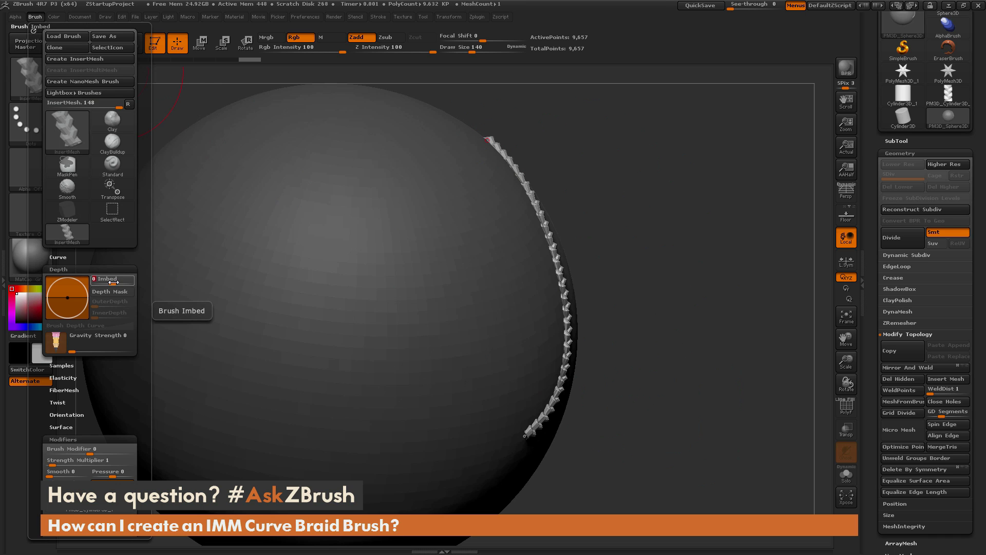
drag(113, 282, 133, 280)
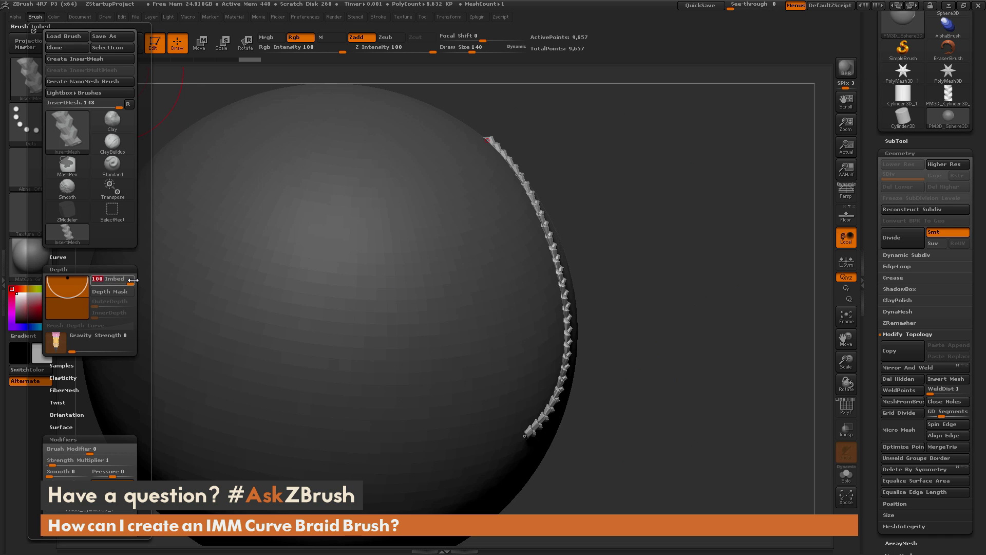
click(689, 352)
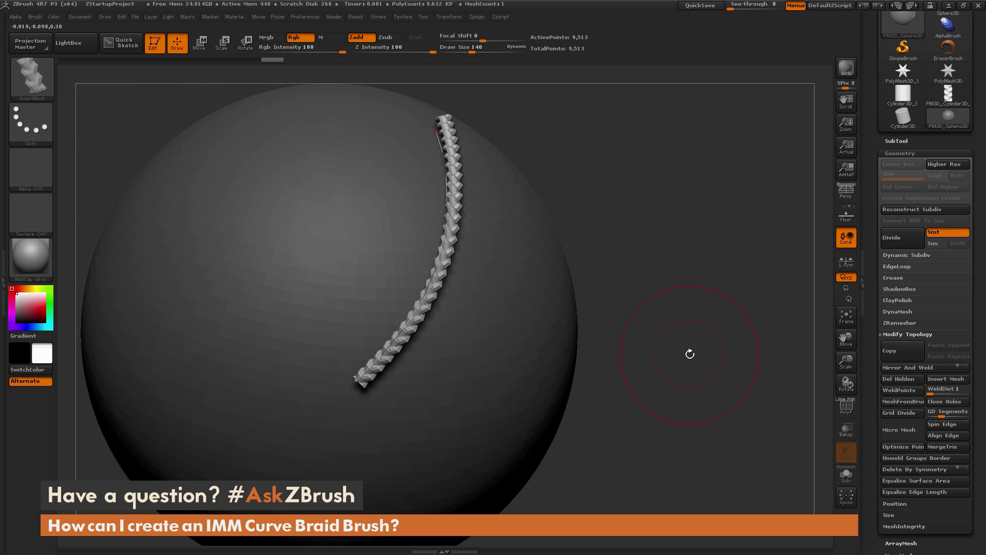
drag(689, 352, 422, 148)
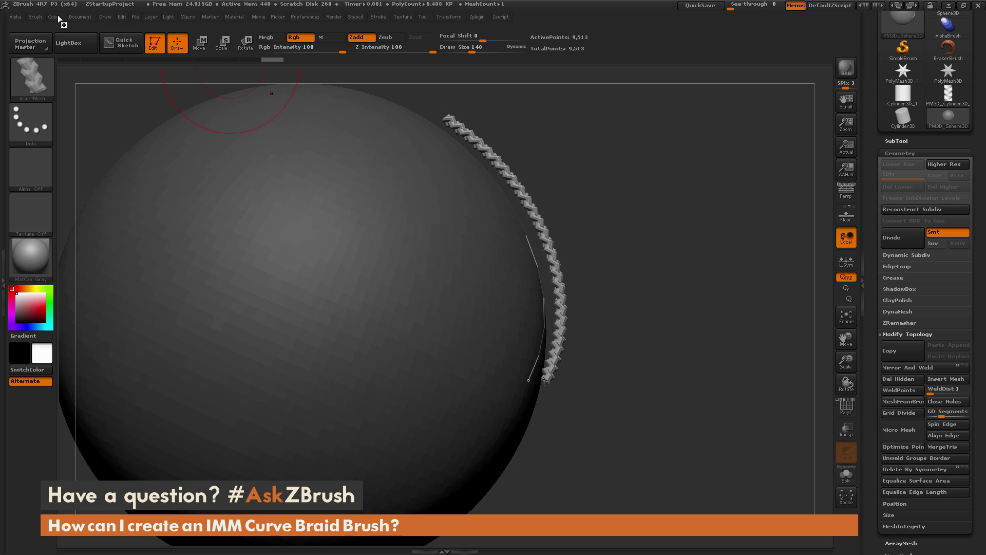
- Return the Imbed depth to 0 and draw a curved braid from the sphere's upper right to its lower left
click(40, 15)
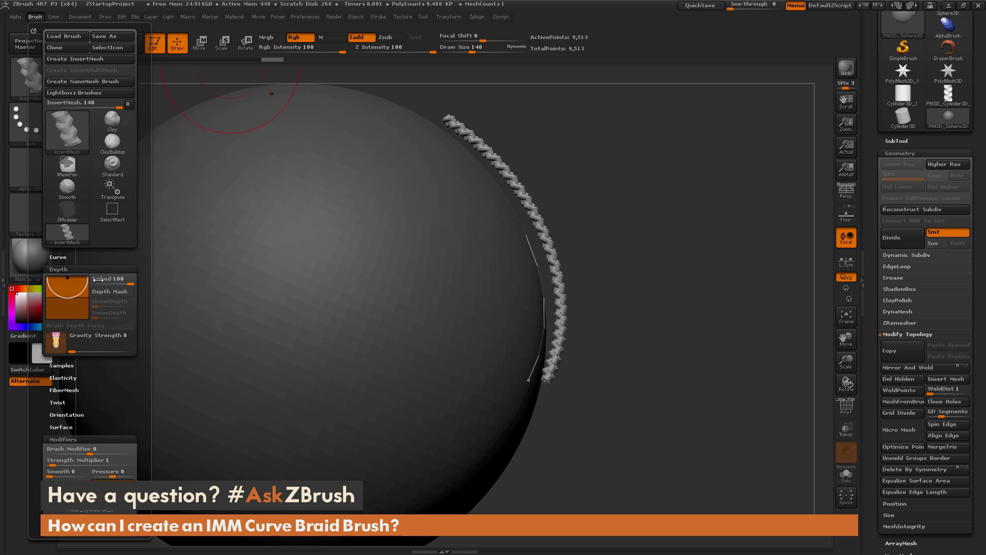
click(114, 284)
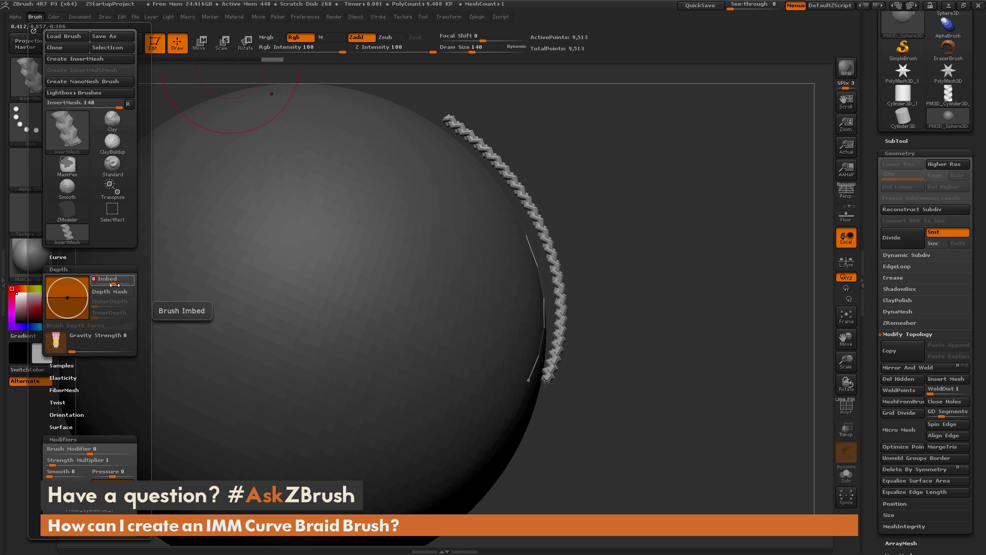
mouse_move(388, 165)
mouse_down()
mouse_move(211, 415)
mouse_move(257, 442)
mouse_up()
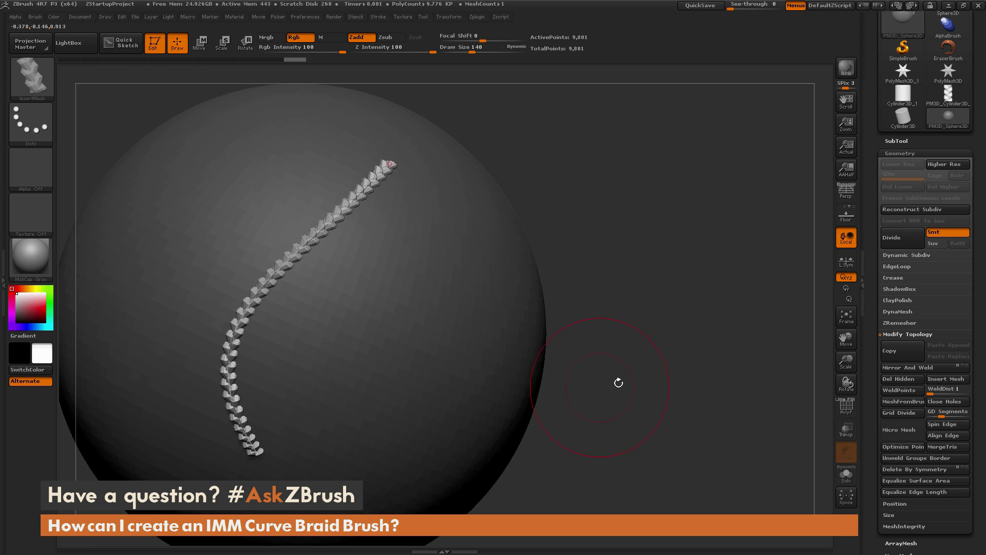
mouse_move(618, 383)
mouse_down()
mouse_move(689, 354)
mouse_move(671, 334)
mouse_move(686, 351)
mouse_up()
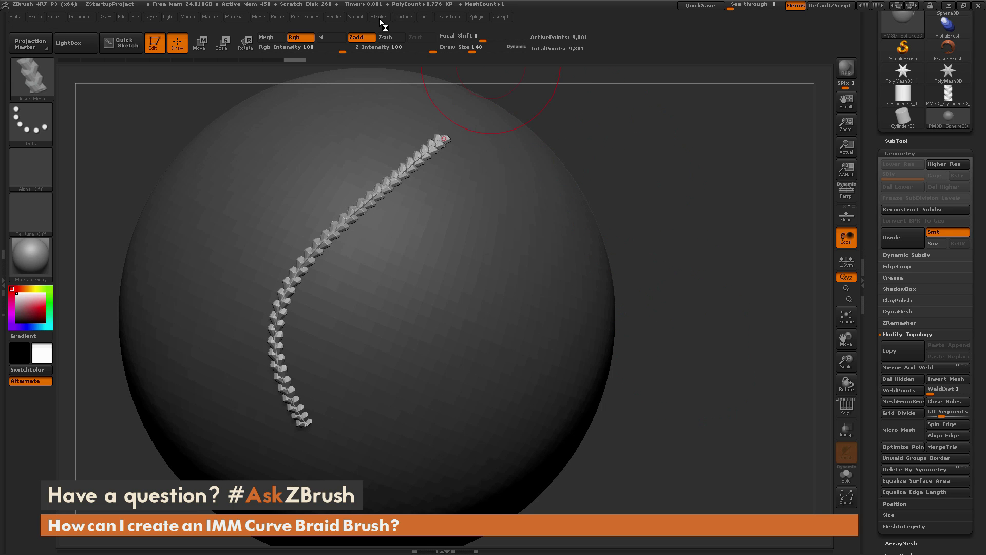
- Keep the existing braid and draw two more diagonal braids beside it, plus one braid crossing all three
click(379, 18)
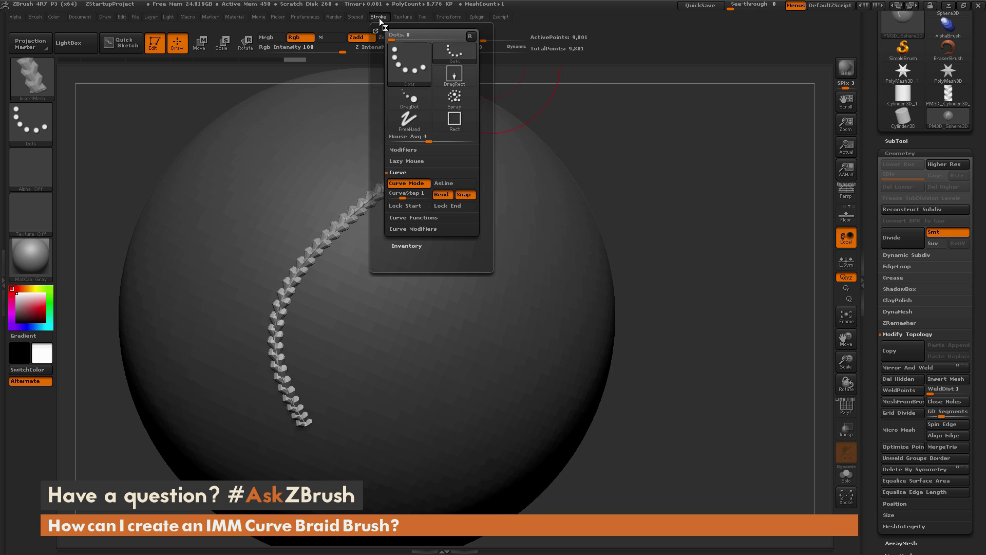
click(420, 217)
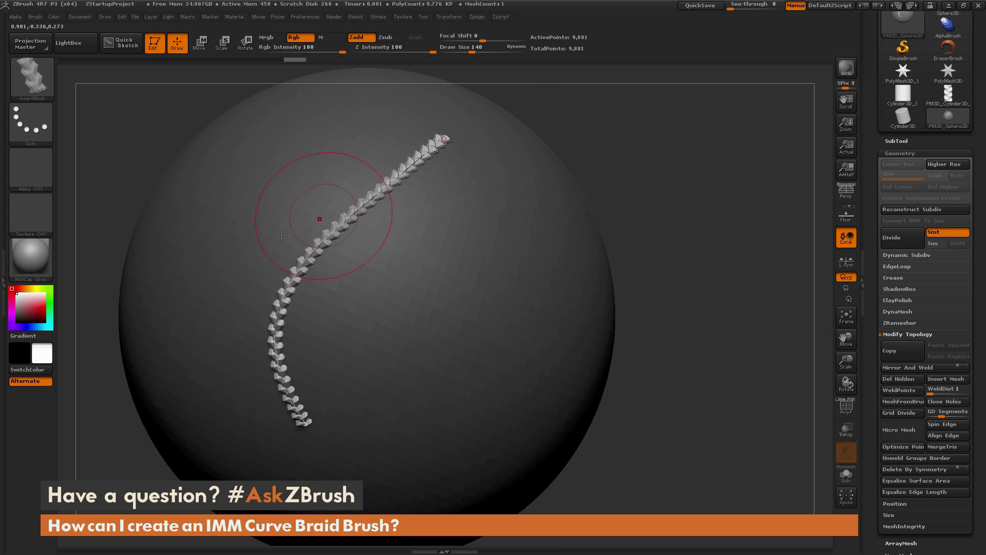
mouse_move(509, 147)
mouse_down()
mouse_move(486, 217)
mouse_move(383, 389)
mouse_up()
drag(691, 375, 565, 185)
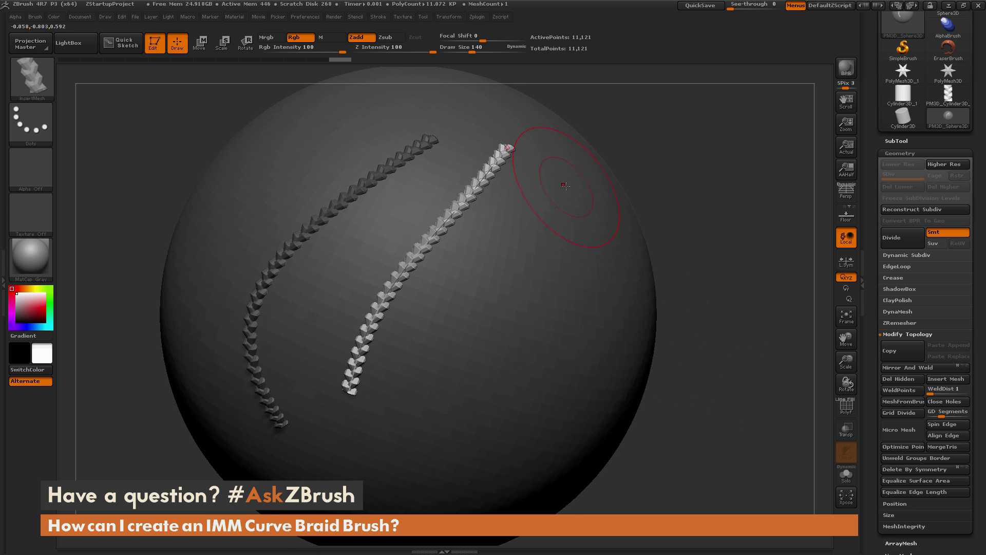
drag(488, 292, 426, 369)
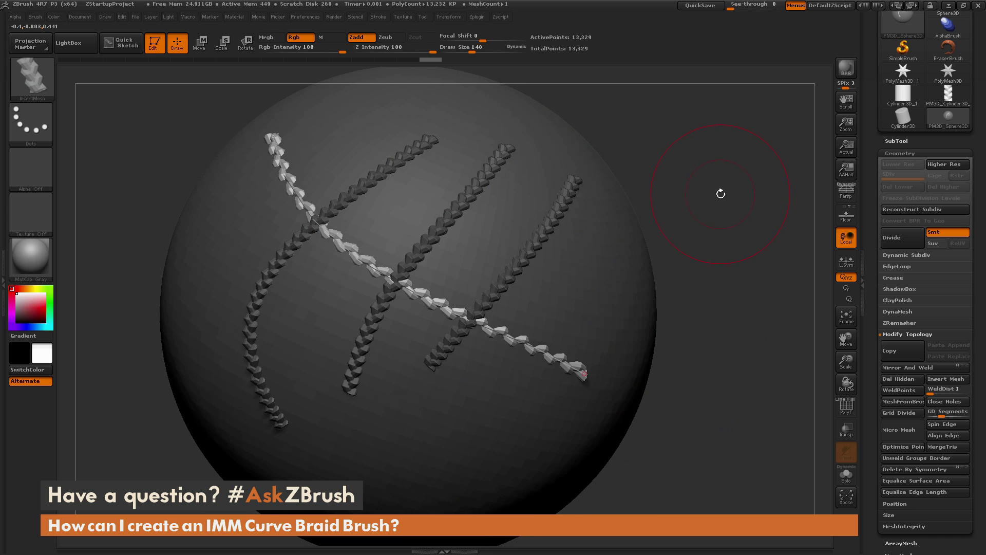
mouse_move(714, 167)
mouse_down()
mouse_move(667, 216)
mouse_move(720, 176)
mouse_up()
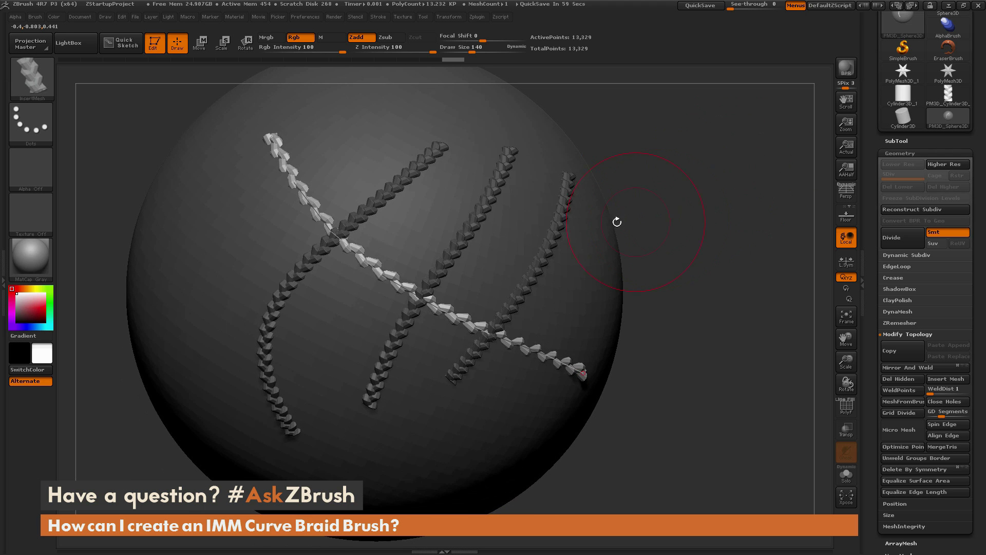
- Reshape the crossing braid into a winding S-shape by pulling its curve and end points, extending it across the sphere
key([)
key([)
key([)
key([)
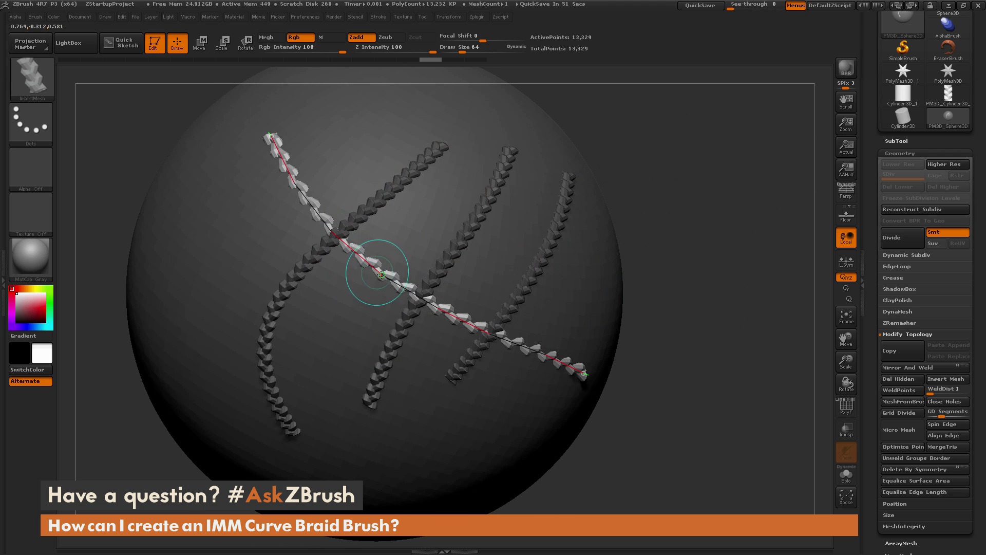
mouse_move(381, 273)
mouse_down()
mouse_move(401, 241)
mouse_move(375, 288)
mouse_move(393, 259)
mouse_move(362, 242)
mouse_move(294, 162)
mouse_move(191, 183)
mouse_move(270, 308)
mouse_move(398, 244)
mouse_up()
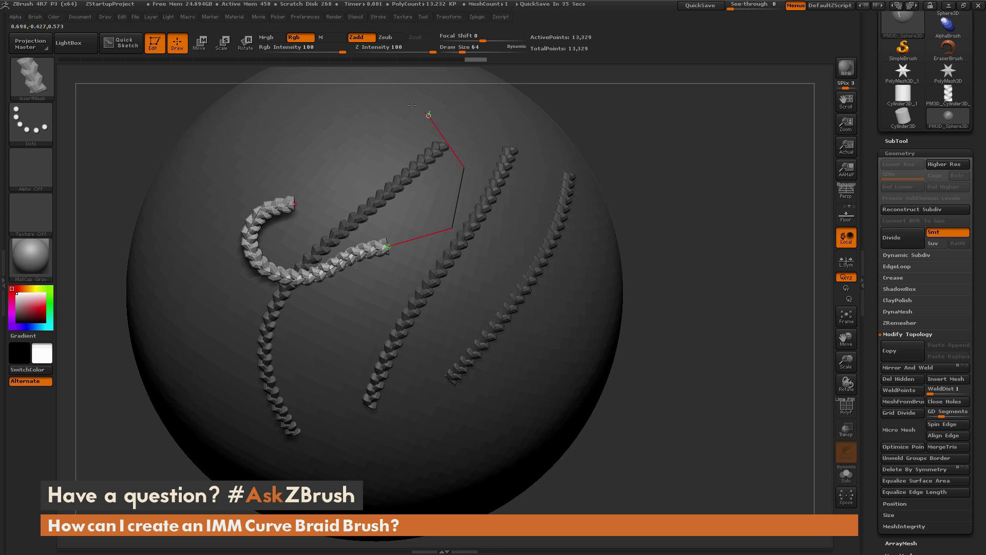
drag(334, 94, 334, 94)
drag(642, 220, 714, 219)
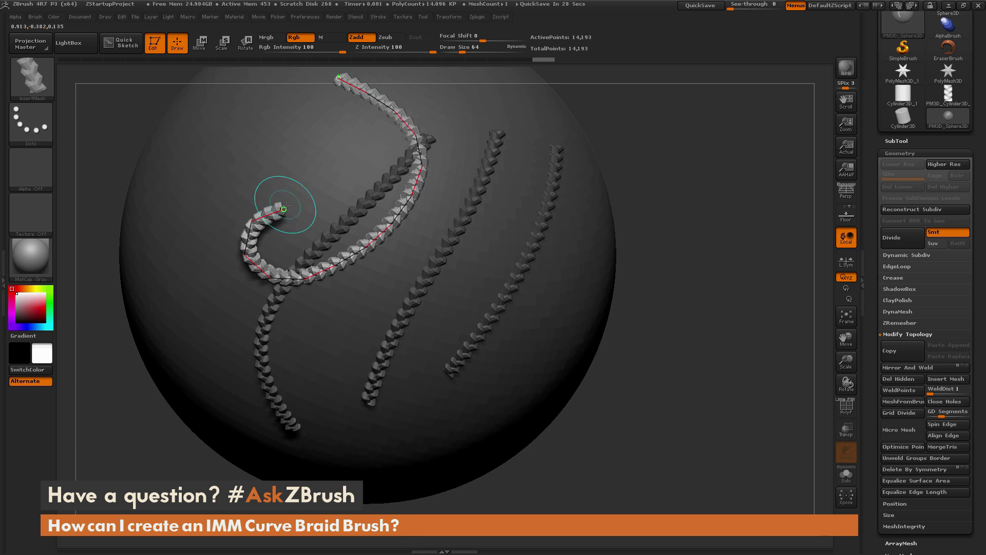
mouse_move(276, 200)
mouse_down()
mouse_move(294, 156)
mouse_move(183, 113)
mouse_move(154, 279)
mouse_move(267, 342)
mouse_move(367, 253)
mouse_move(422, 281)
mouse_move(426, 329)
mouse_move(427, 257)
mouse_up()
click(427, 257)
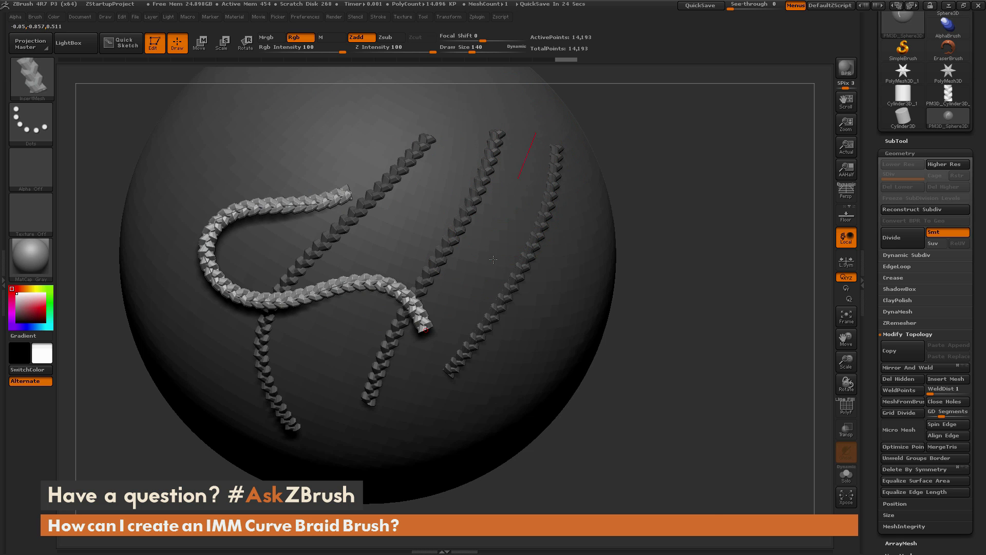
- Draw another short diagonal braid between the two rightmost diagonal braids and inspect all the braids on the sphere
drag(493, 260, 472, 308)
mouse_move(726, 441)
mouse_down()
mouse_move(712, 510)
mouse_move(654, 396)
mouse_move(726, 354)
mouse_move(735, 337)
mouse_move(721, 367)
mouse_up()
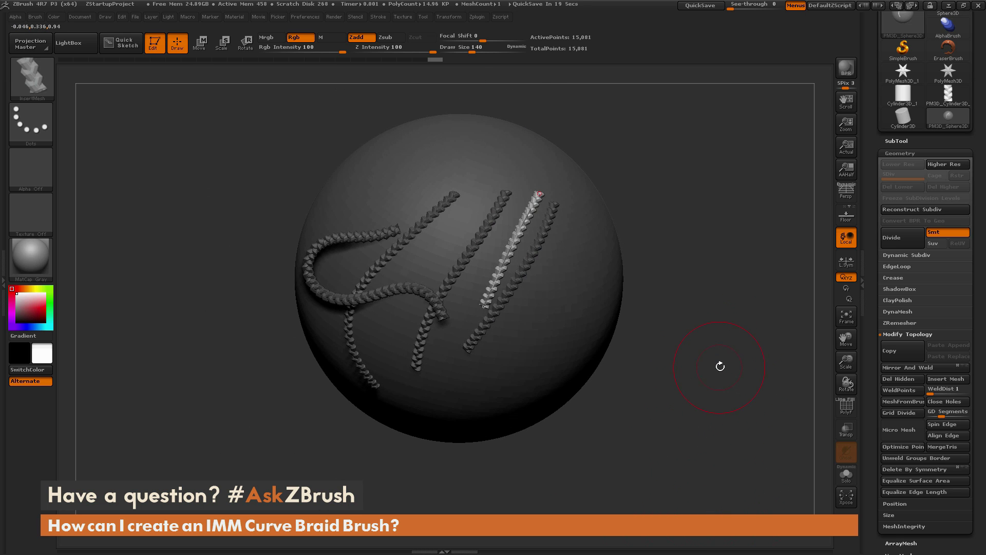
drag(736, 323, 752, 164)
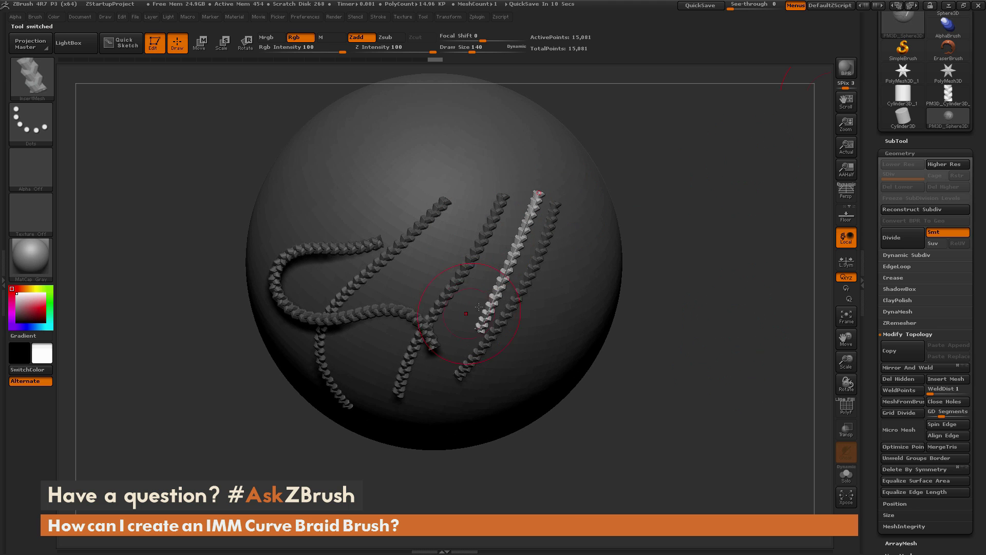
- Switch the active tool to the low-poly braid section and open the brush creation options
click(959, 103)
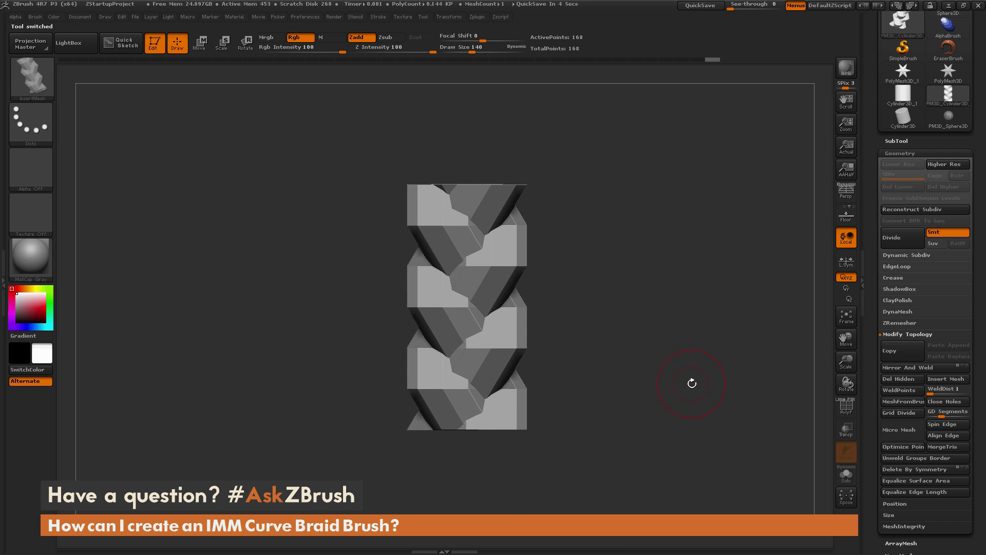
click(36, 16)
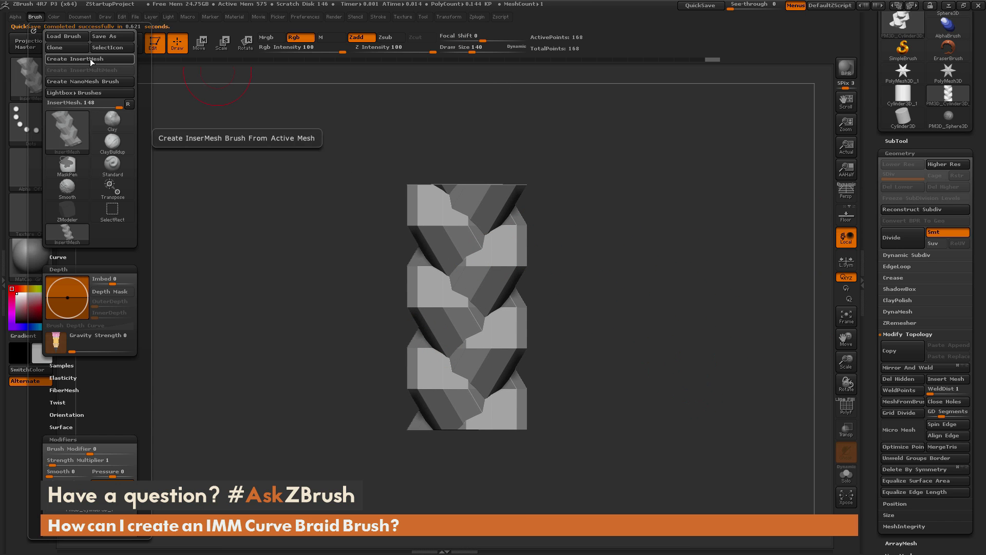